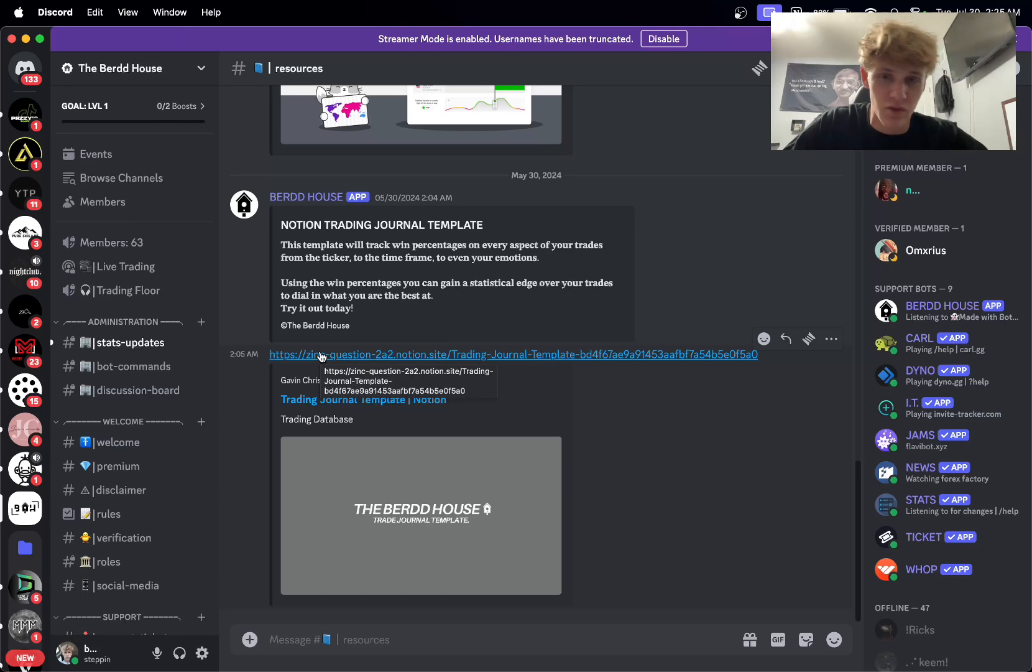
# Step: Look through the Discord server's channel categories, including Trading, Community, Premium Guides, Basics and Education
pyautogui.scroll(-10, 143, 408)
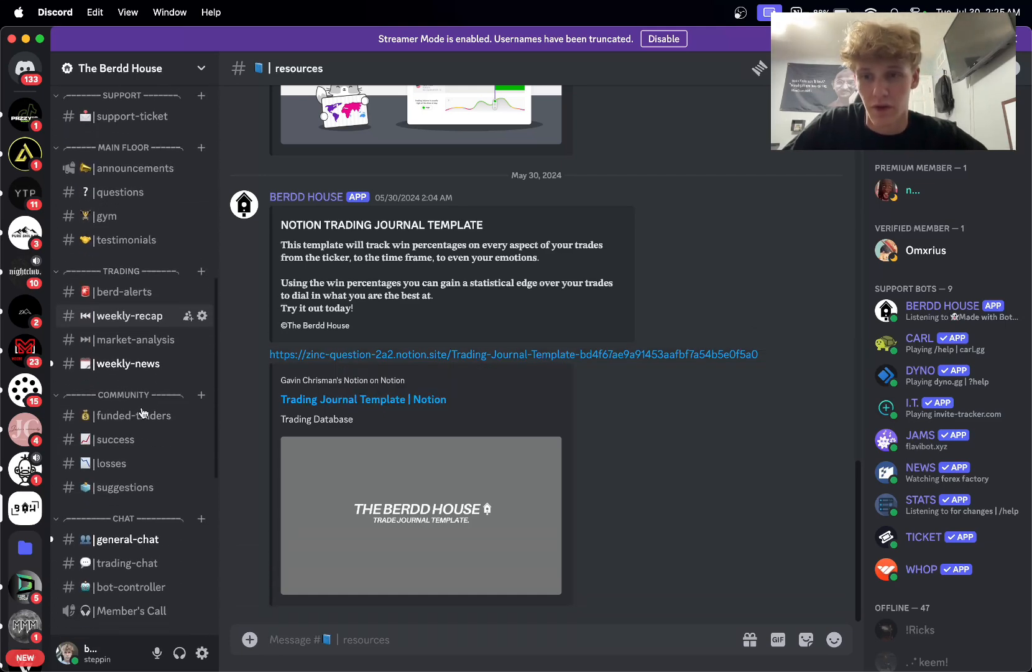
pyautogui.scroll(-3, 143, 411)
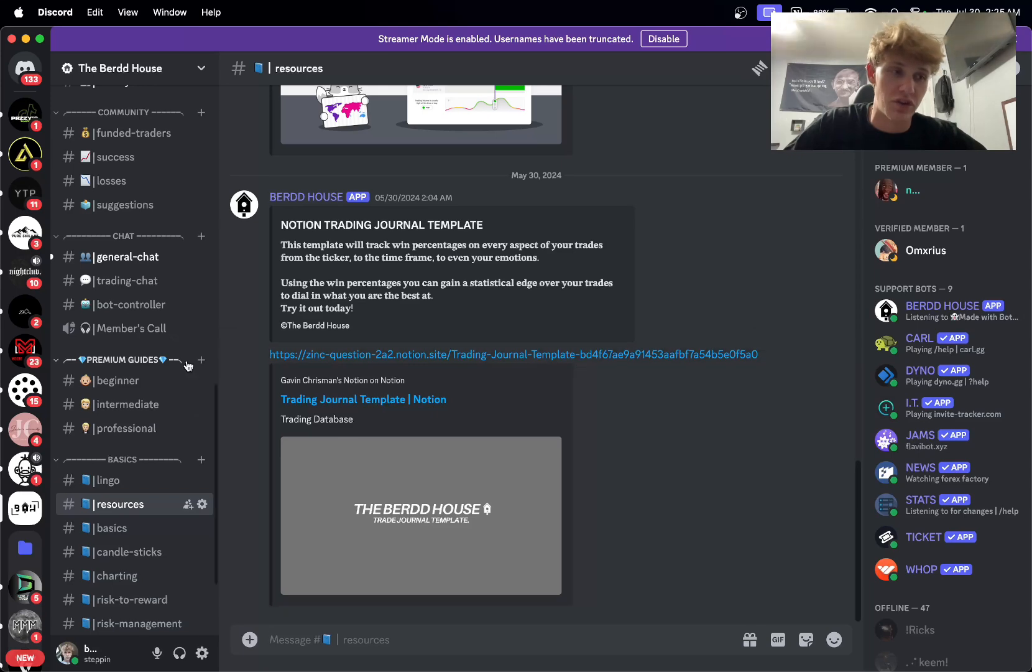
pyautogui.scroll(-5, 188, 366)
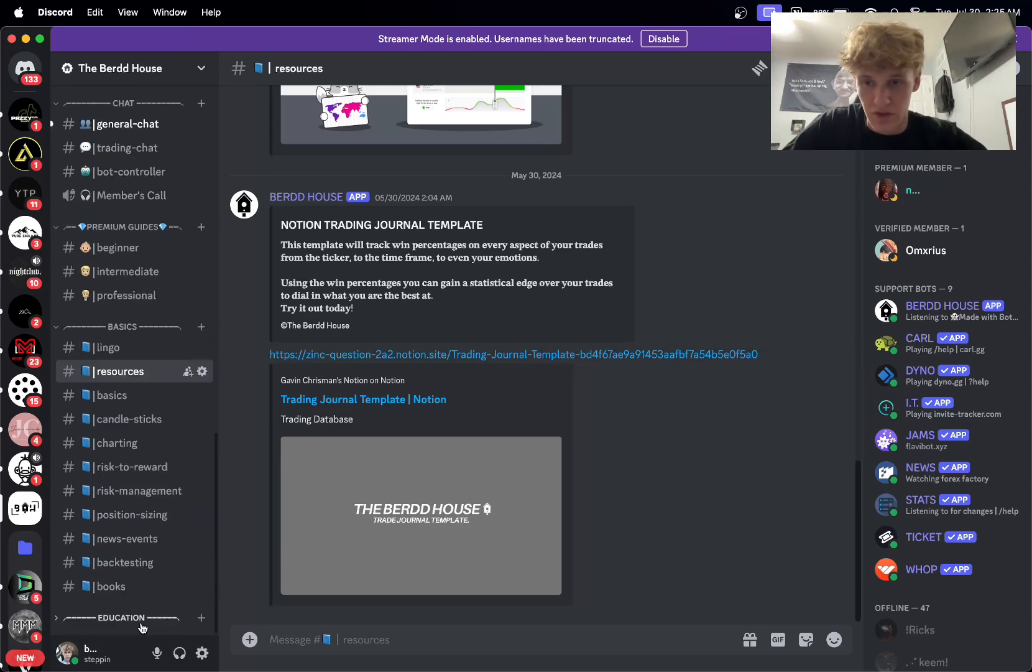
pyautogui.scroll(-9, 153, 475)
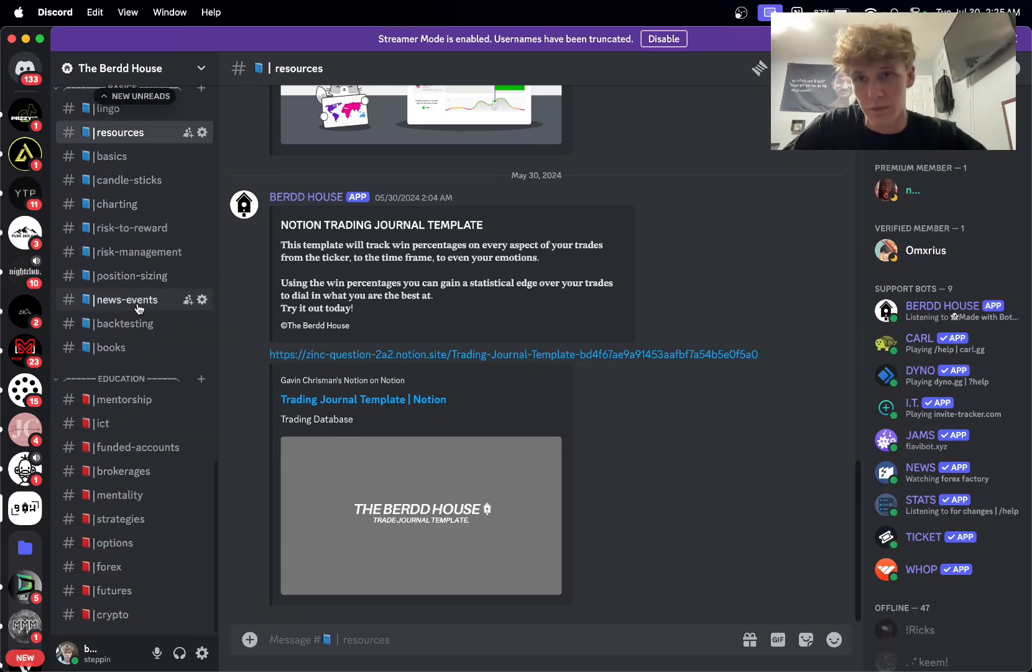
pyautogui.scroll(8, 127, 634)
pyautogui.scroll(-8, 176, 511)
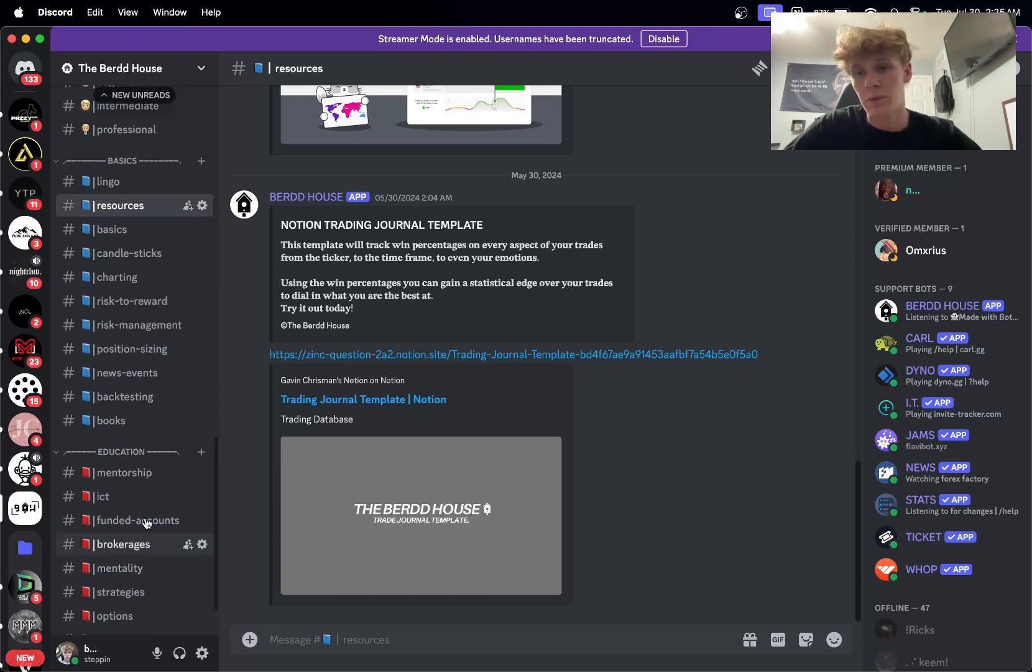
pyautogui.click(138, 451)
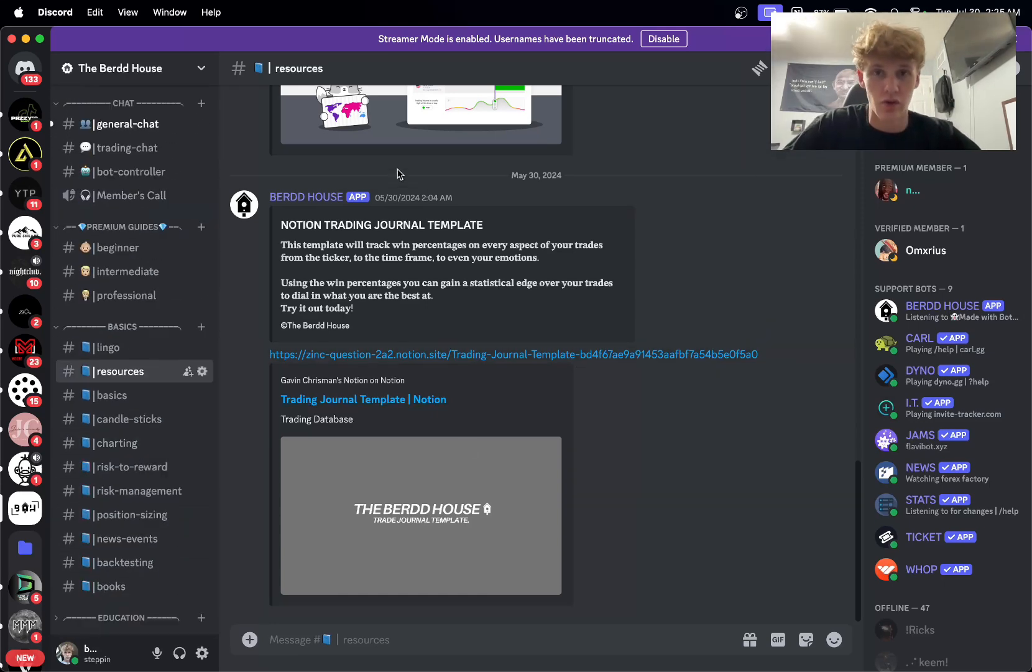
pyautogui.scroll(3, 473, 505)
pyautogui.scroll(-3, 474, 505)
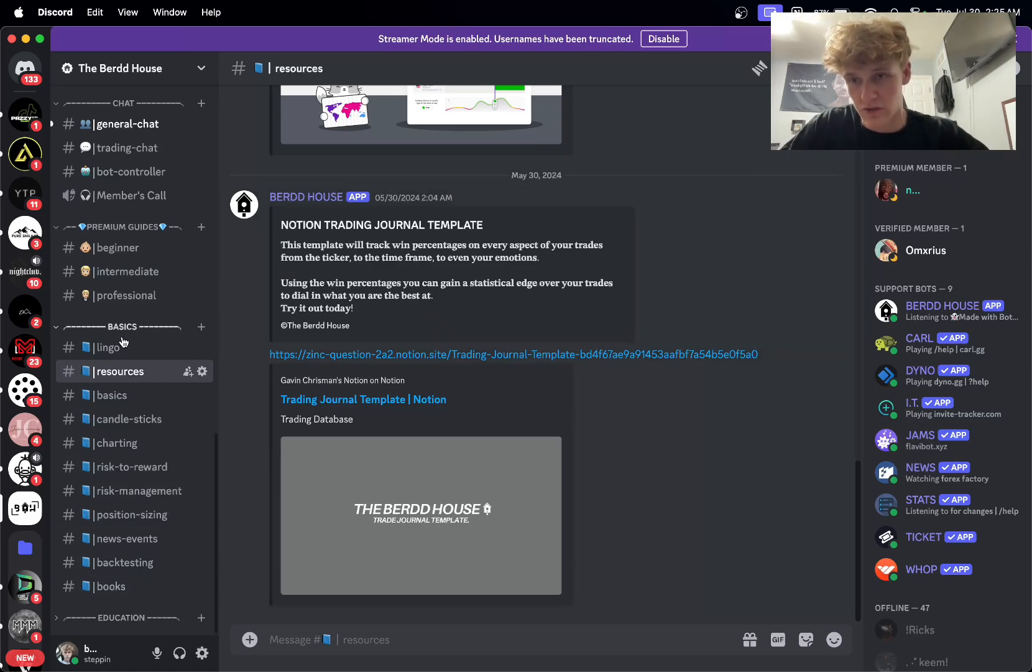
pyautogui.scroll(20, 483, 324)
pyautogui.scroll(-20, 484, 324)
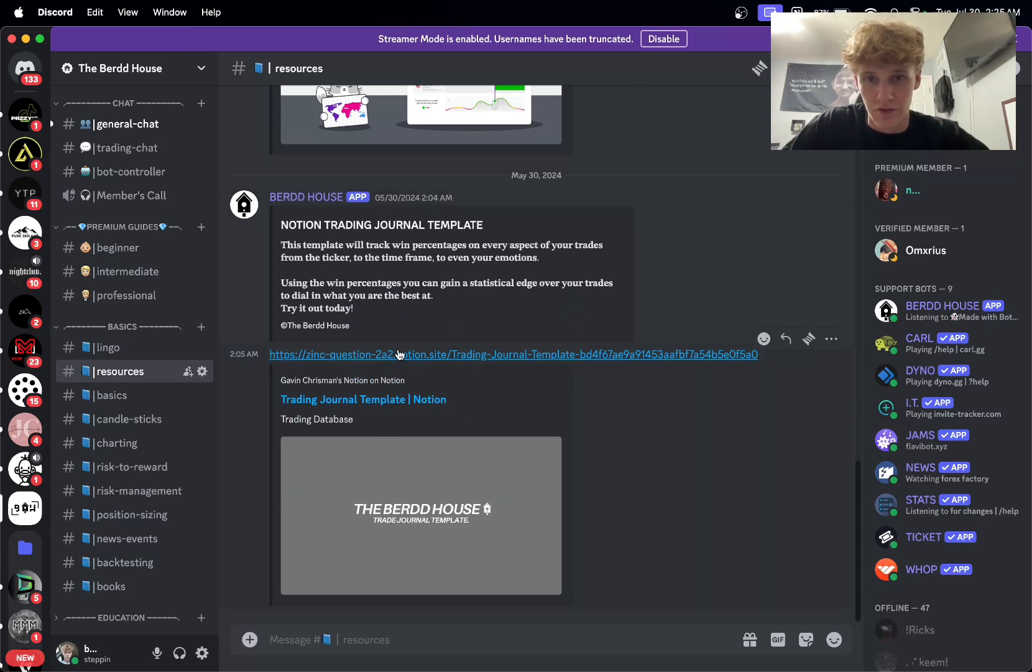
# Step: Open the Notion trading journal template link posted in the resources channel and look over the published page
pyautogui.moveTo(2, 339)
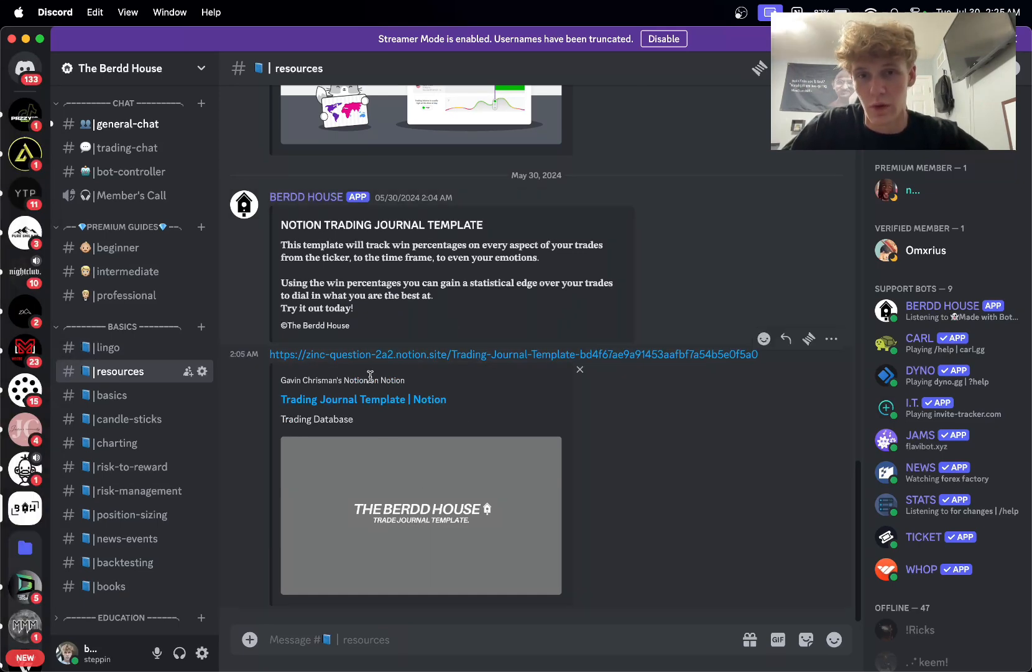
pyautogui.click(395, 356)
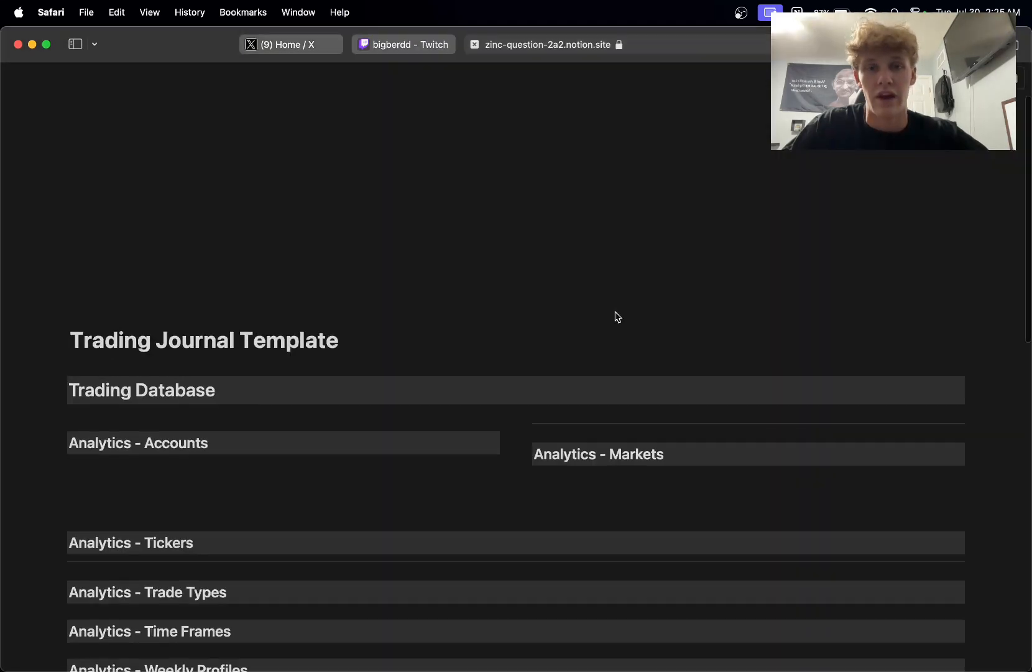
pyautogui.scroll(-7, 371, 431)
pyautogui.scroll(5, 371, 430)
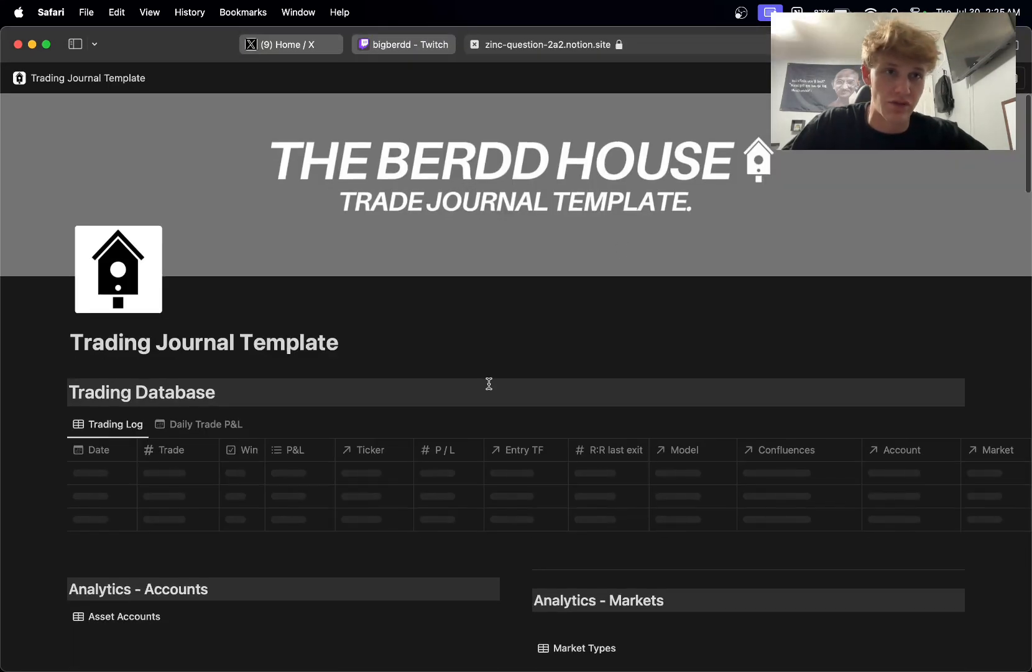
pyautogui.scroll(-10, 728, 449)
pyautogui.scroll(10, 729, 449)
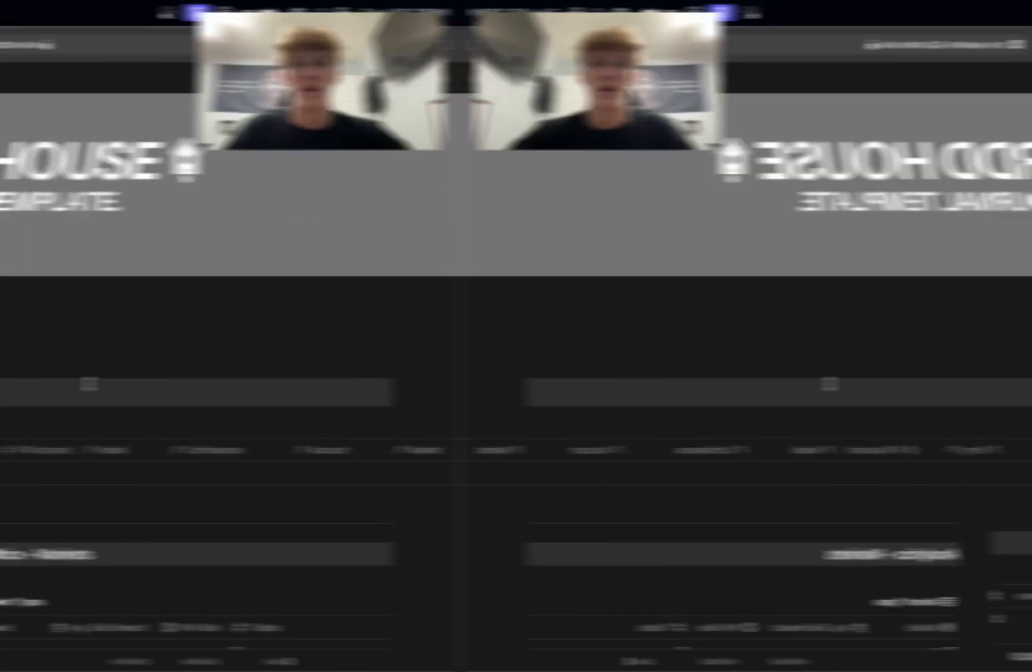
# Step: Switch to the Notion app and look over the Trading Journal Template page
pyautogui.moveTo(17, 428)
pyautogui.click(17, 467)
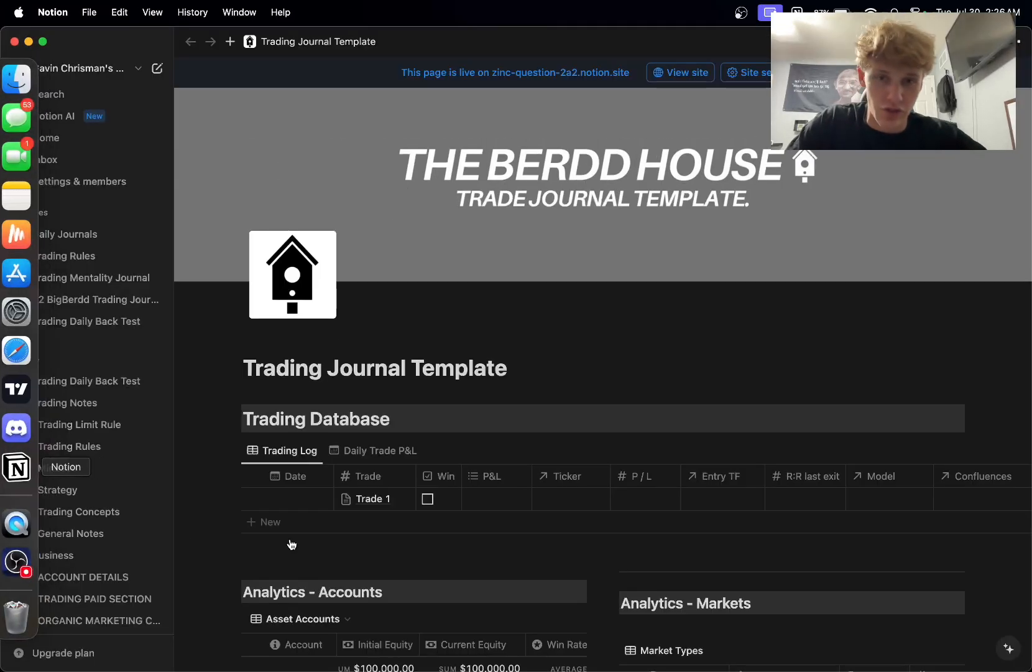
pyautogui.scroll(-5, 537, 326)
pyautogui.scroll(5, 537, 327)
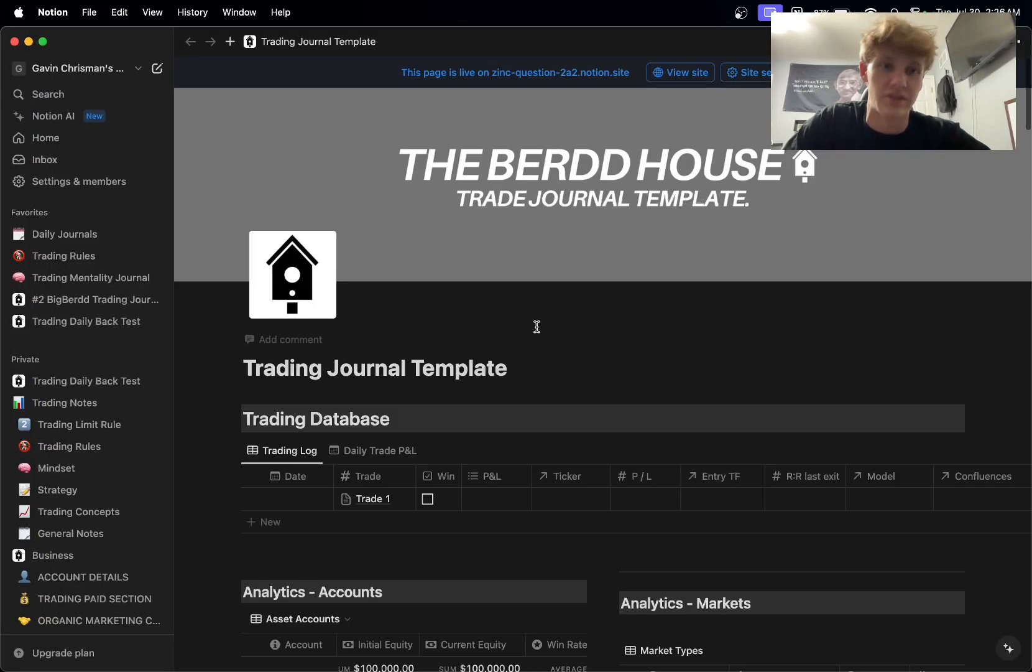
pyautogui.scroll(-10, 536, 326)
pyautogui.scroll(10, 535, 336)
# Step: Add a new account named "Test" to the Asset Accounts table under Analytics - Accounts
pyautogui.scroll(-4, 670, 349)
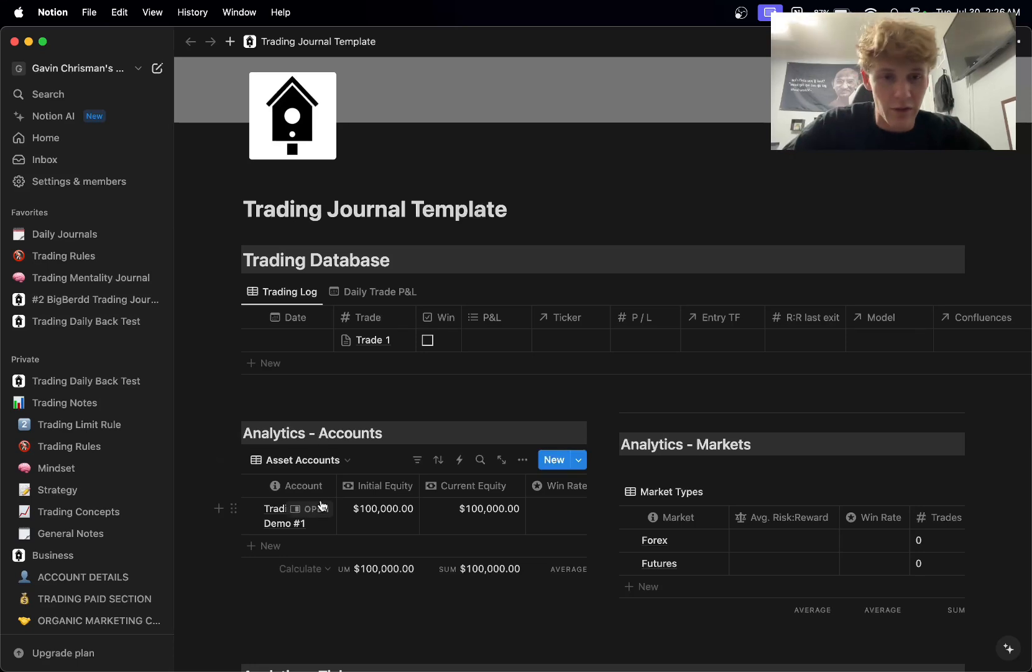
pyautogui.scroll(-1, 323, 497)
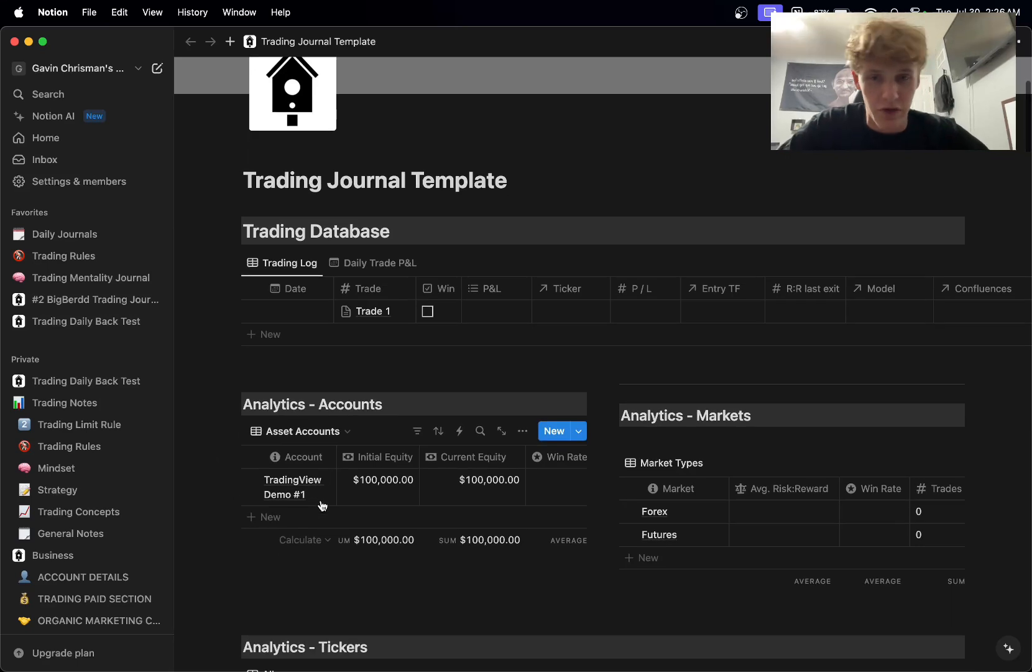
pyautogui.click(278, 521)
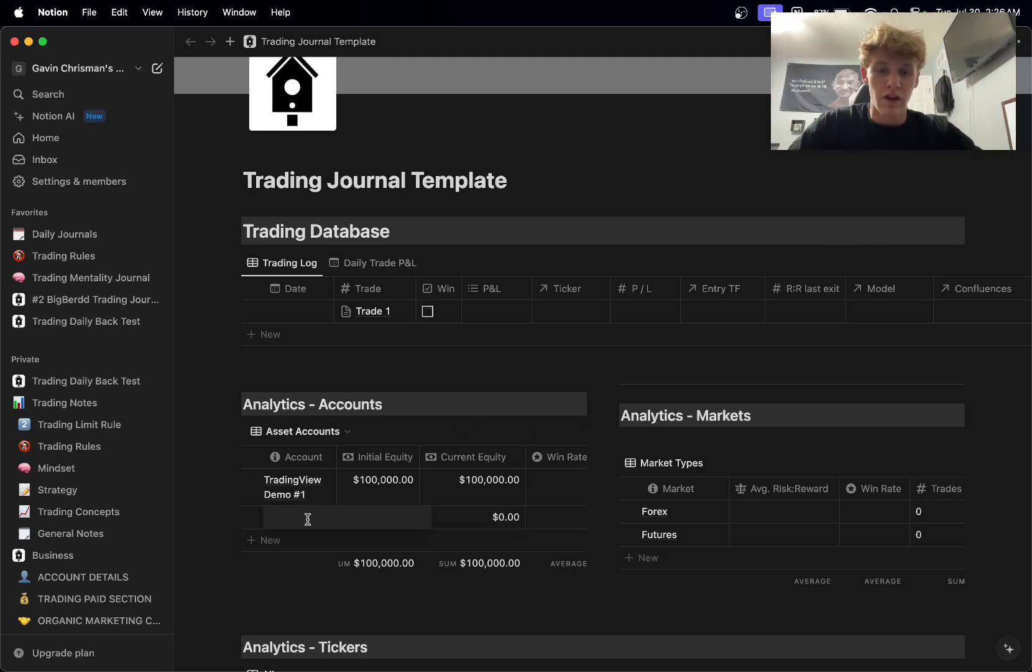
pyautogui.write('Test')
pyautogui.press('Return')
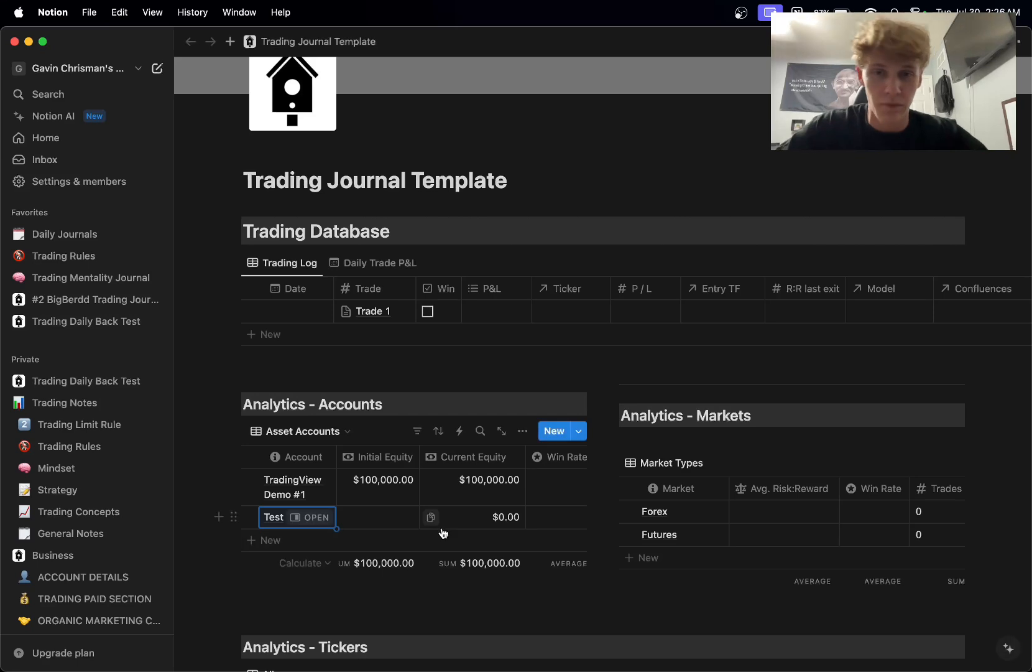
pyautogui.click(382, 515)
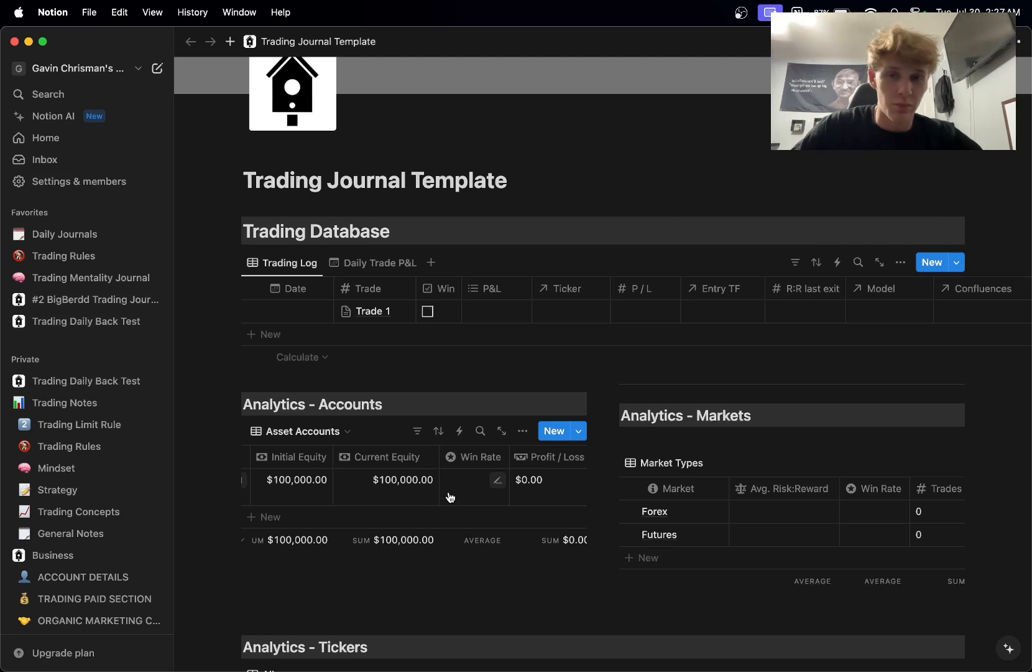
# Step: Examine the remaining columns of the Asset Accounts table and the available status options for the TradingView Demo #1 account
pyautogui.hscroll(5, 450, 497)
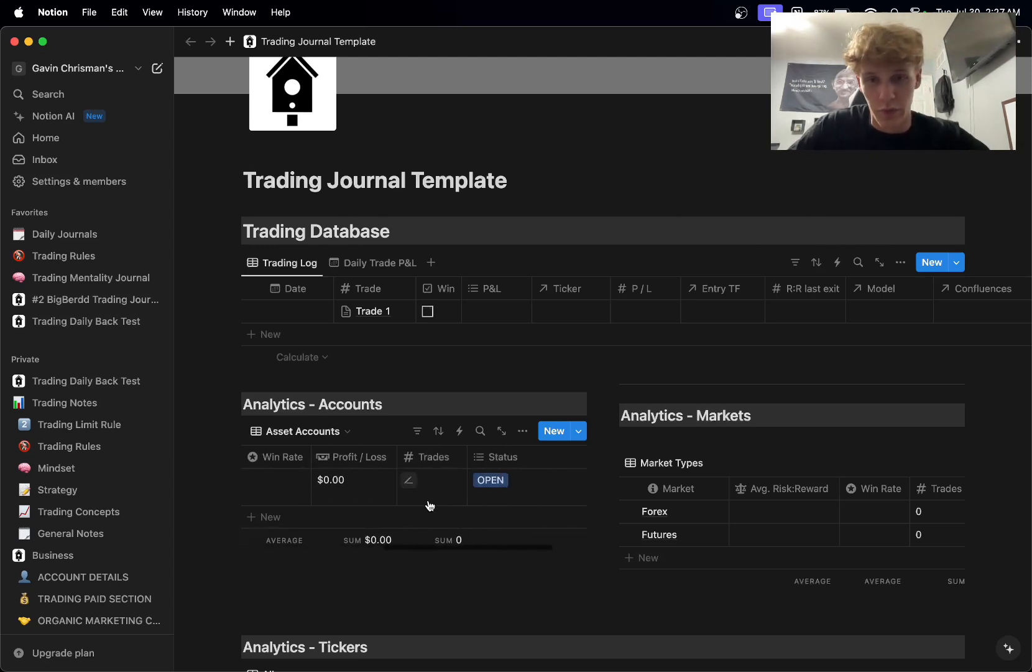
pyautogui.hscroll(3, 549, 507)
pyautogui.click(466, 476)
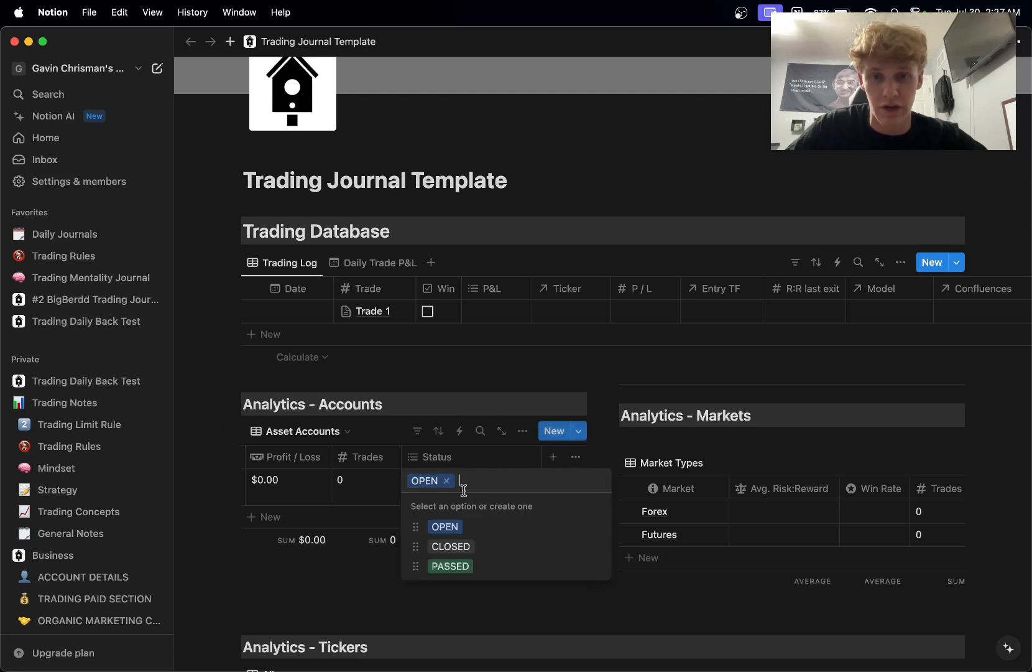
pyautogui.press('Escape')
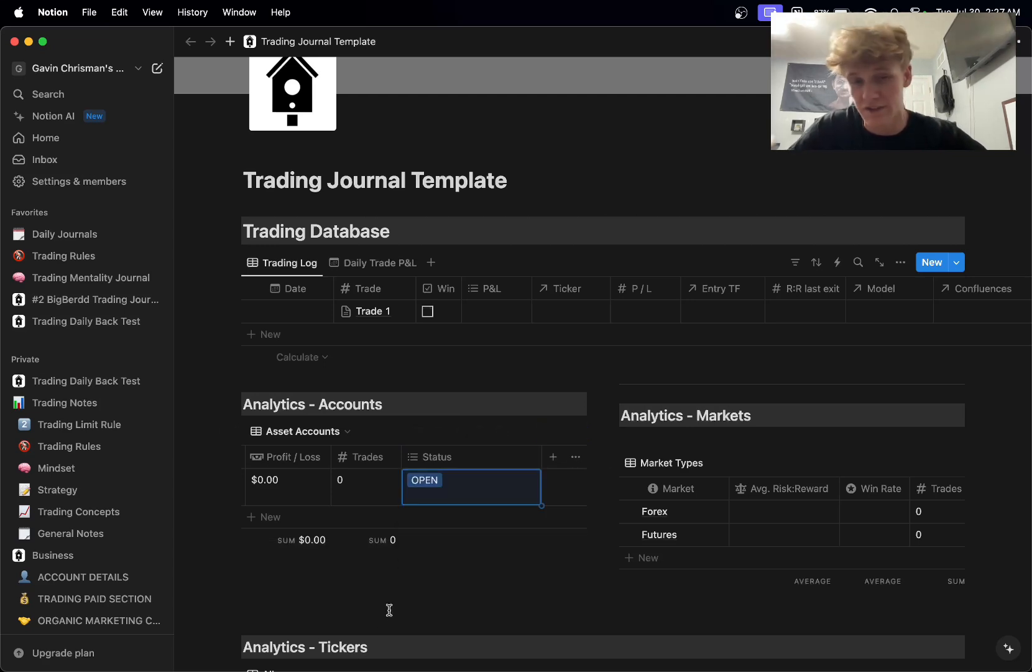
pyautogui.hscroll(-5, 463, 471)
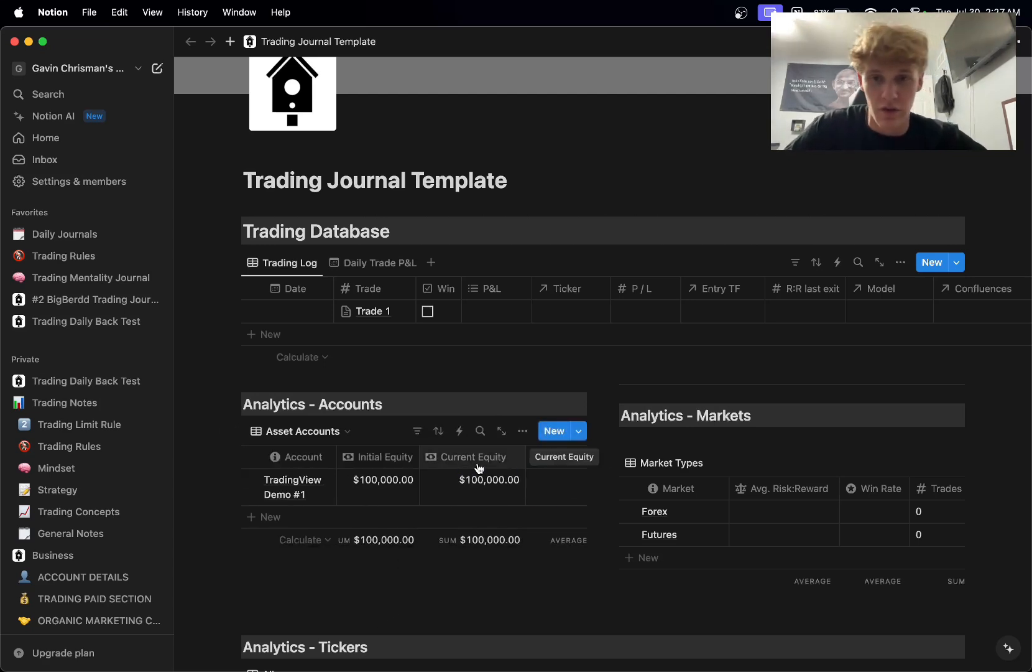
# Step: Rename the Trade 1 entry in the Trading Log to "NQ Long"
pyautogui.scroll(2, 446, 445)
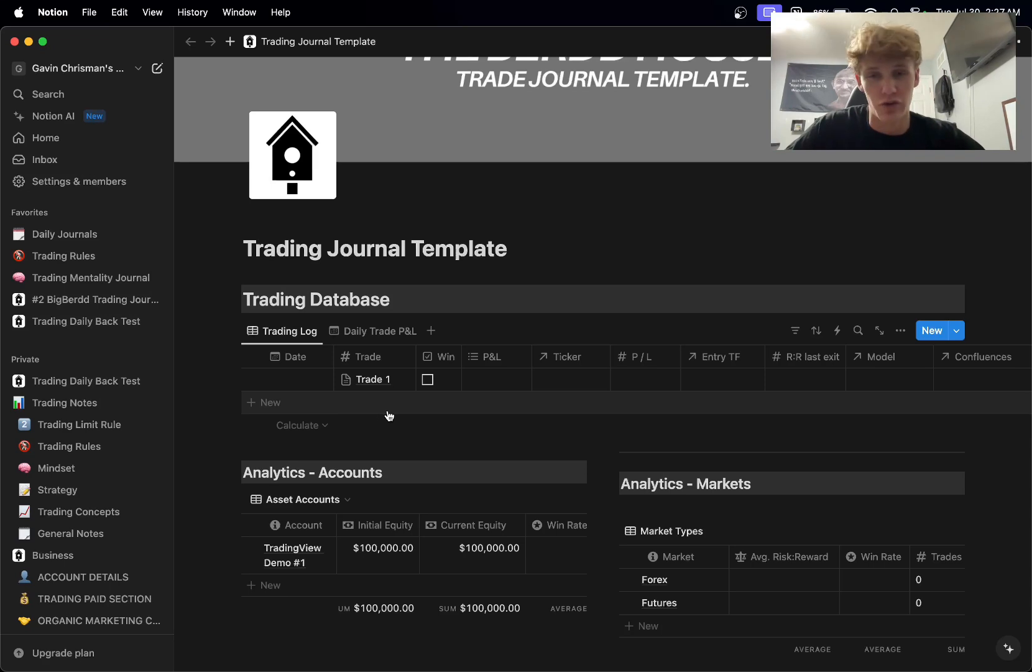
pyautogui.click(358, 389)
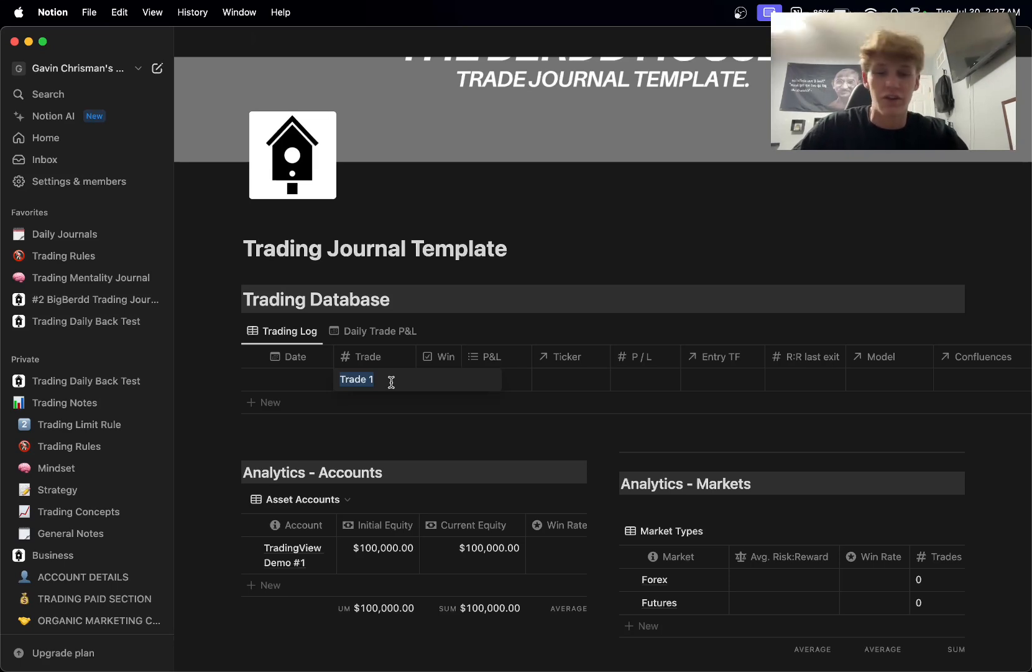
pyautogui.write('NQ')
pyautogui.press('Return')
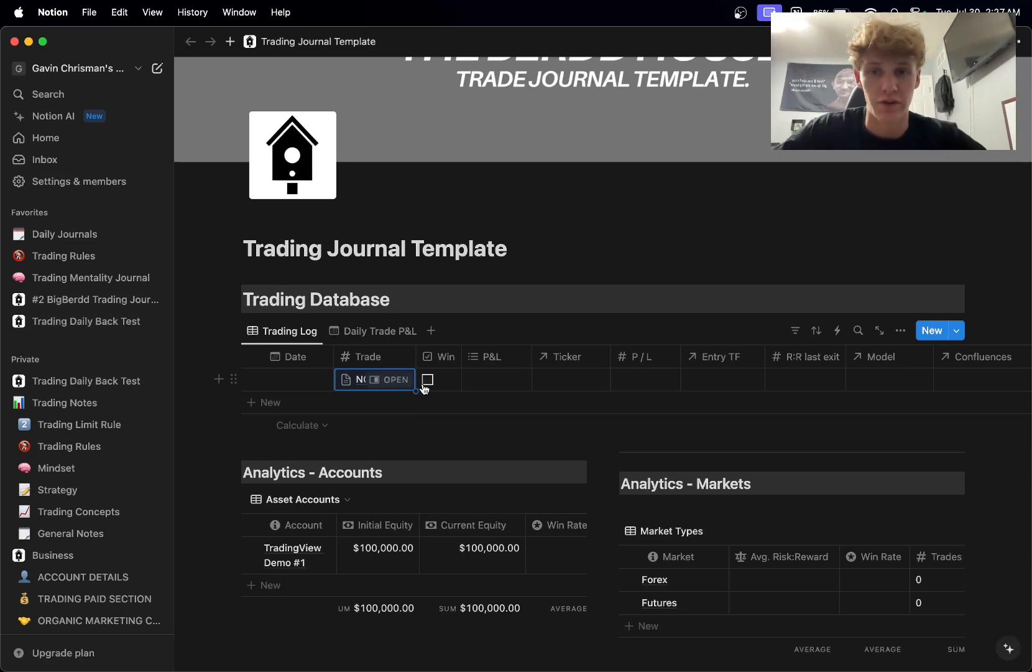
# Step: Set the NQ Long trade's date to 30/07/2024 and mark the trade as a win
pyautogui.click(310, 382)
pyautogui.click(335, 458)
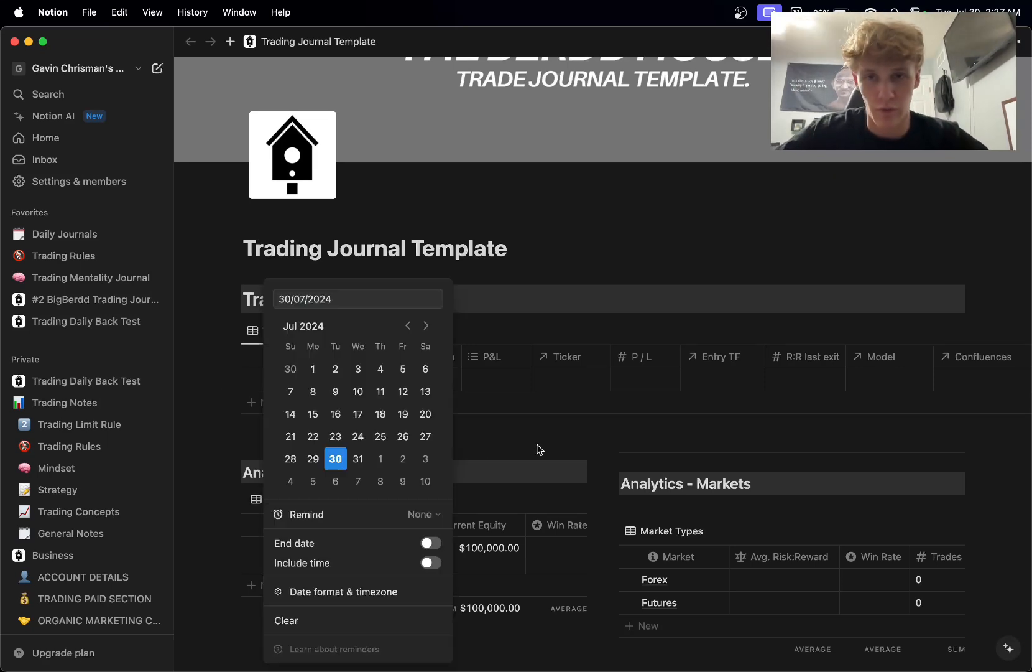
pyautogui.click(540, 449)
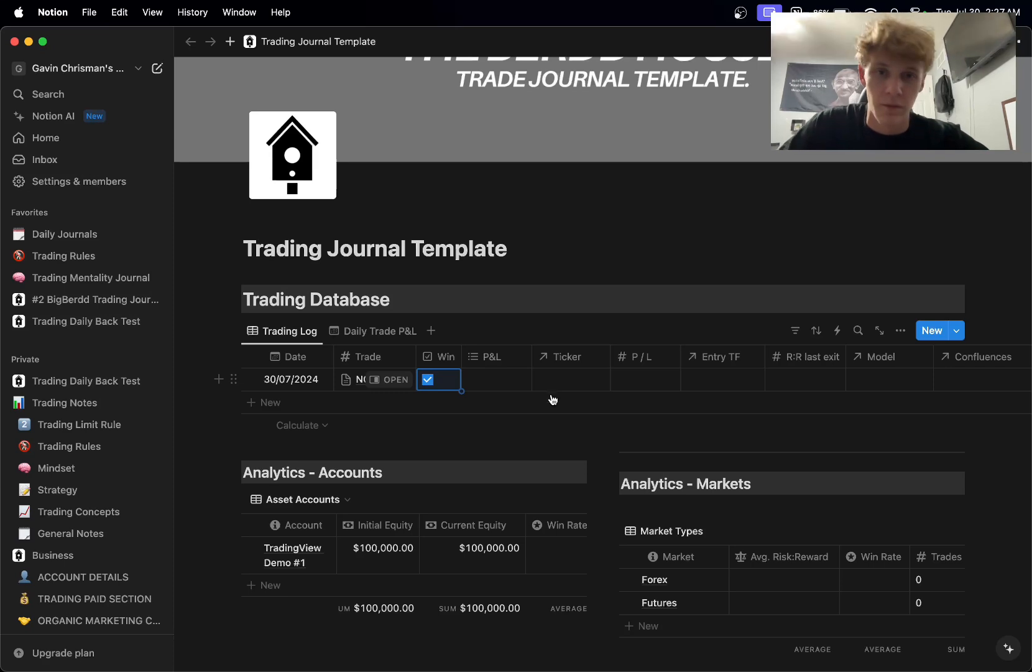
# Step: Check the P&L options for the NQ Long trade and view its entry in the Daily Trade P&L calendar
pyautogui.click(510, 380)
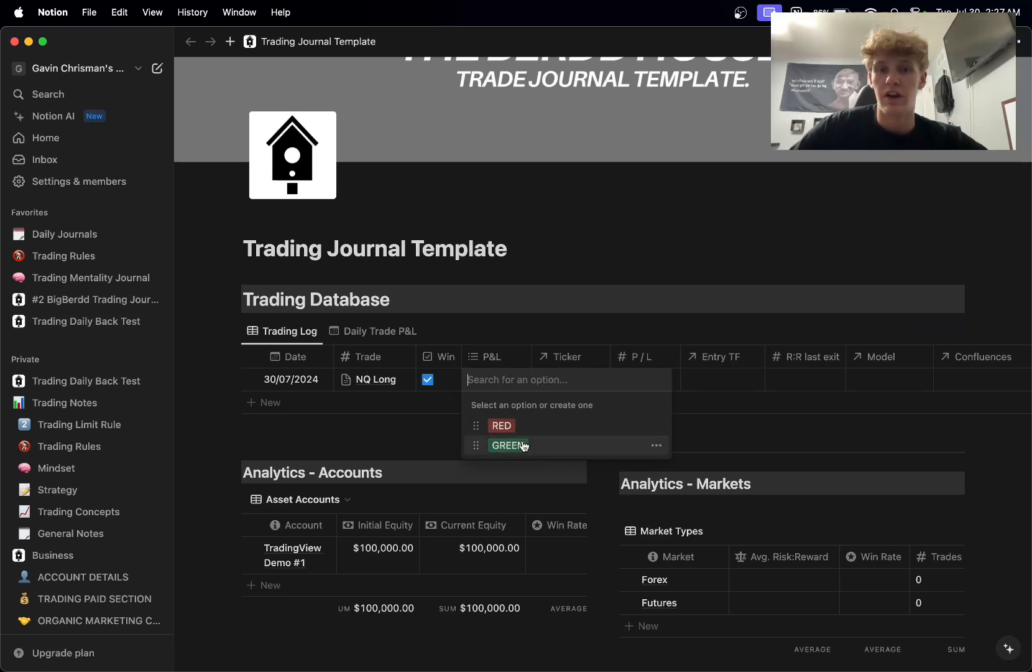
pyautogui.click(402, 468)
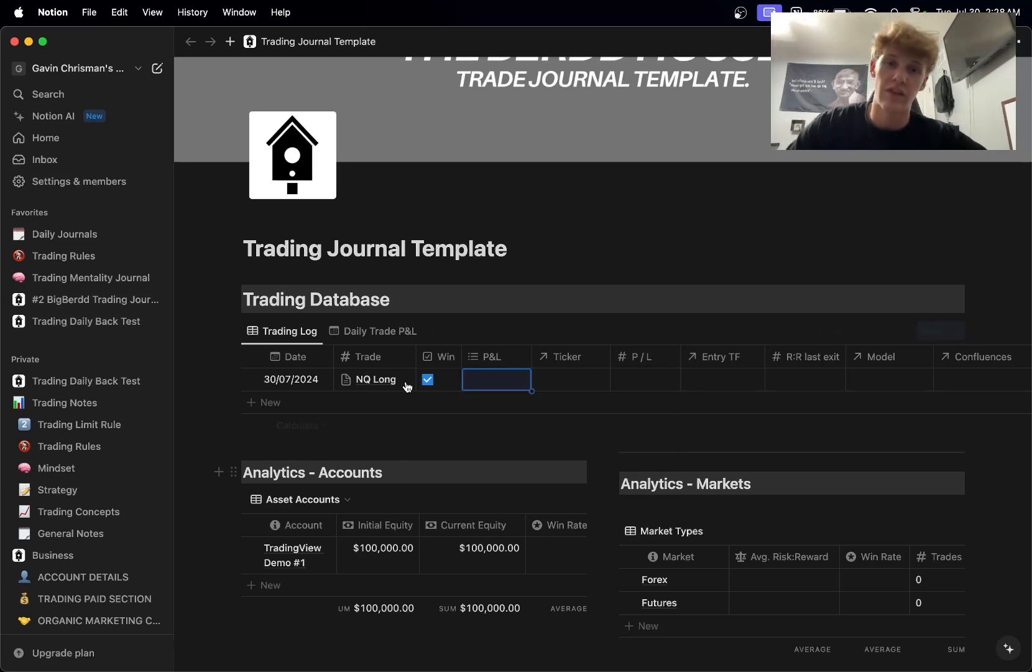
pyautogui.click(376, 330)
pyautogui.scroll(-5, 533, 667)
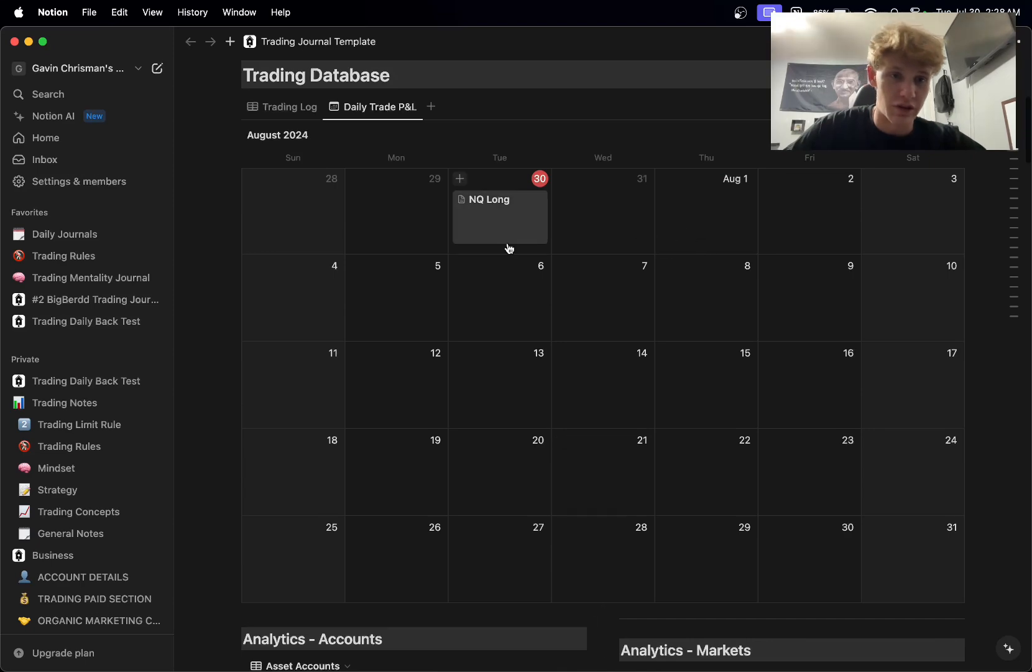
pyautogui.scroll(4, 487, 381)
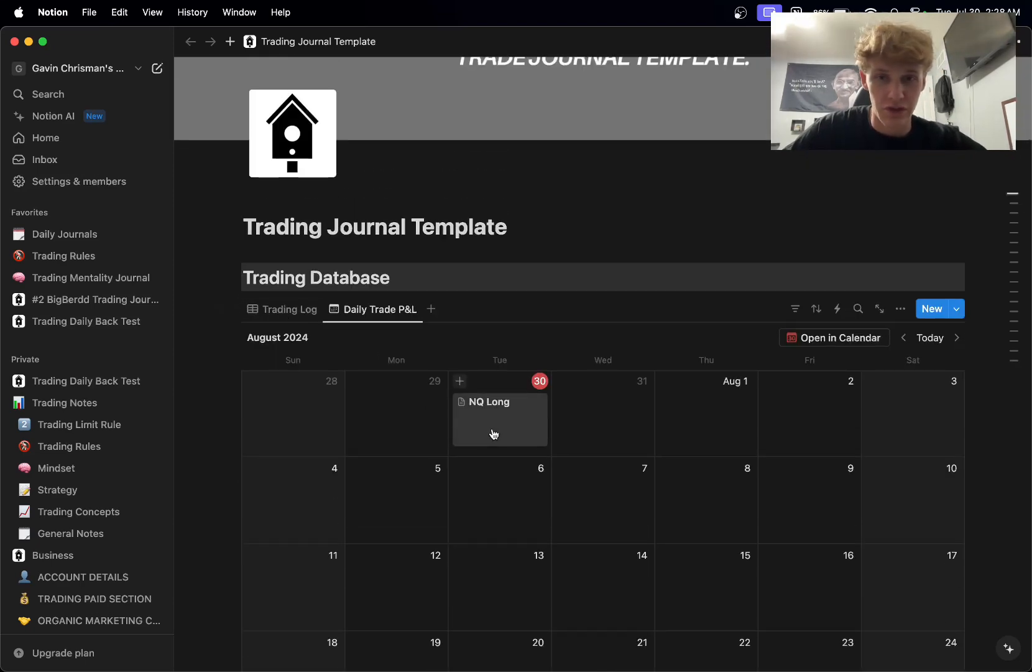
# Step: Set the NQ Long trade's P&L to GREEN in the Trading Log and review it in the Daily Trade P&L calendar
pyautogui.click(283, 307)
pyautogui.click(495, 364)
pyautogui.click(530, 425)
pyautogui.click(380, 309)
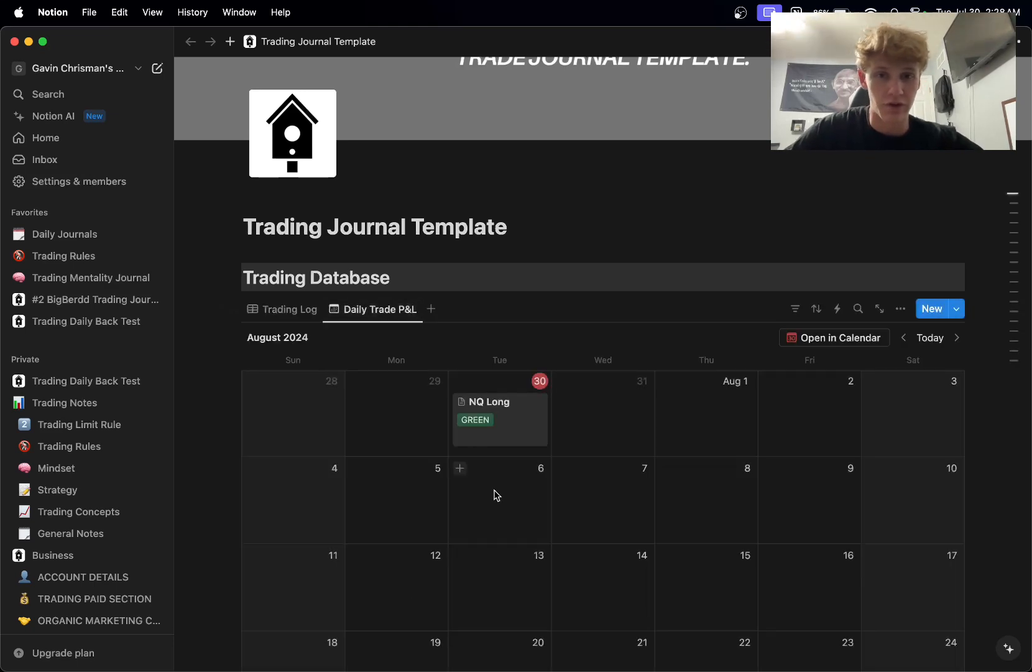
pyautogui.scroll(-5, 498, 422)
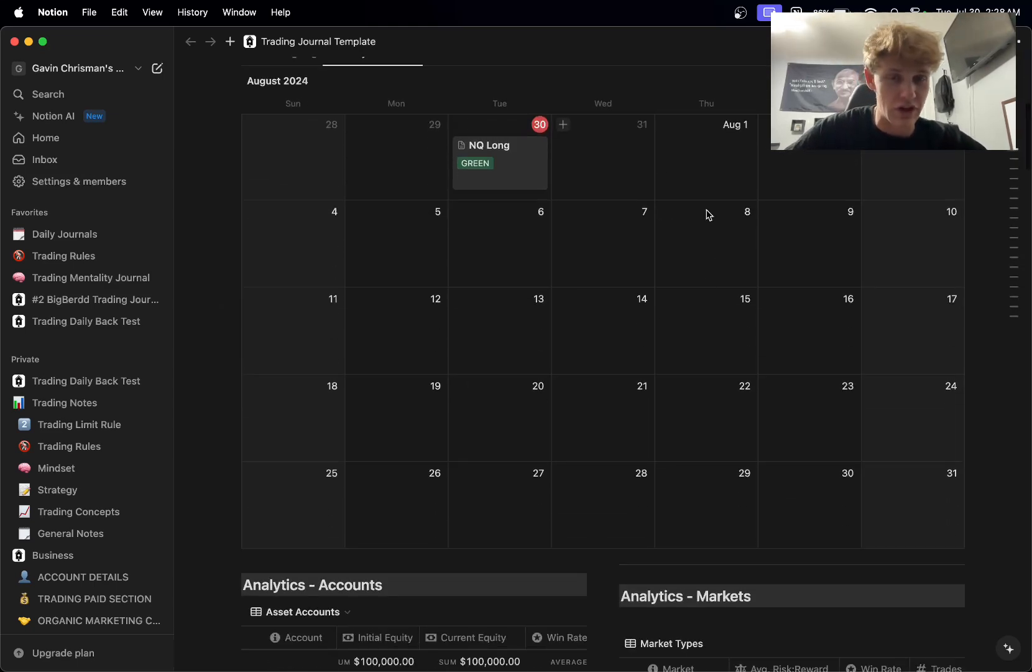
pyautogui.scroll(5, 712, 422)
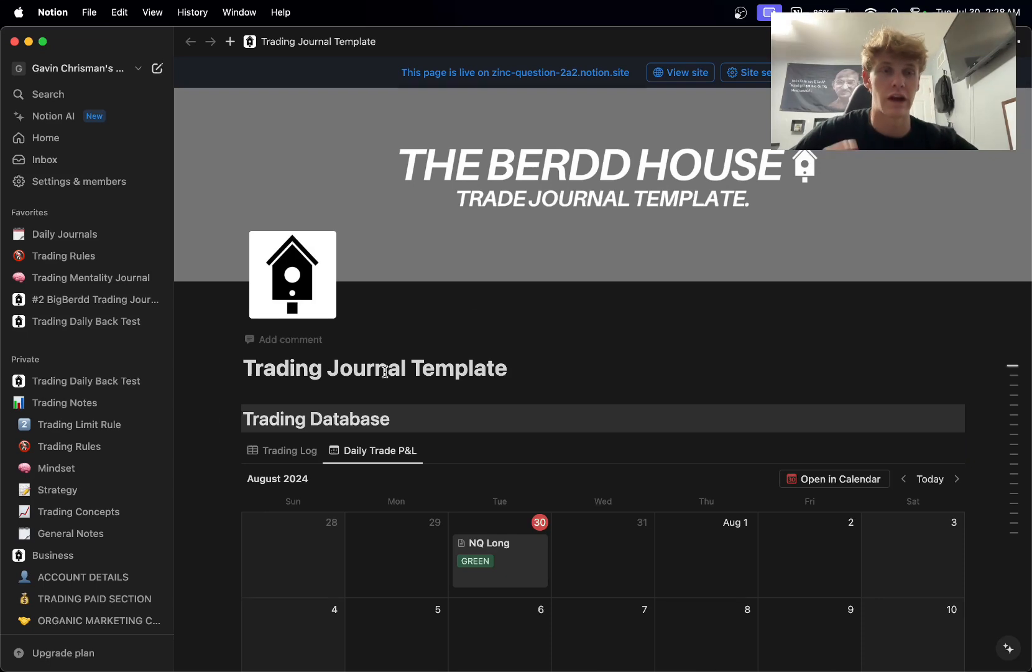
# Step: Return to the Trading Log and link the NQ1! ticker to the NQ Long trade
pyautogui.click(302, 459)
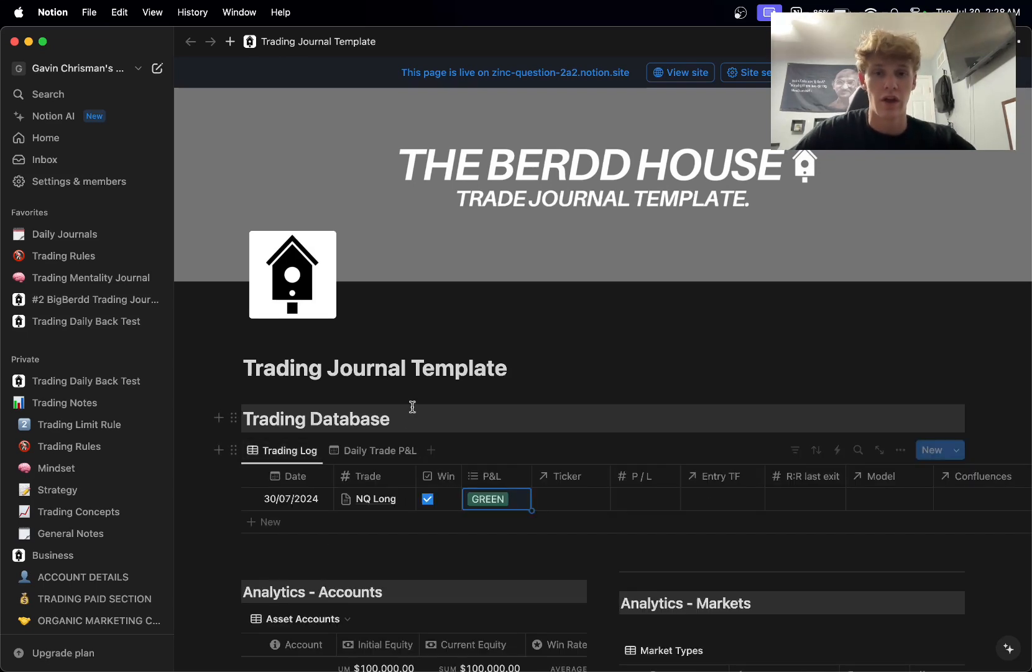
pyautogui.scroll(-2, 435, 404)
pyautogui.click(498, 392)
pyautogui.click(560, 393)
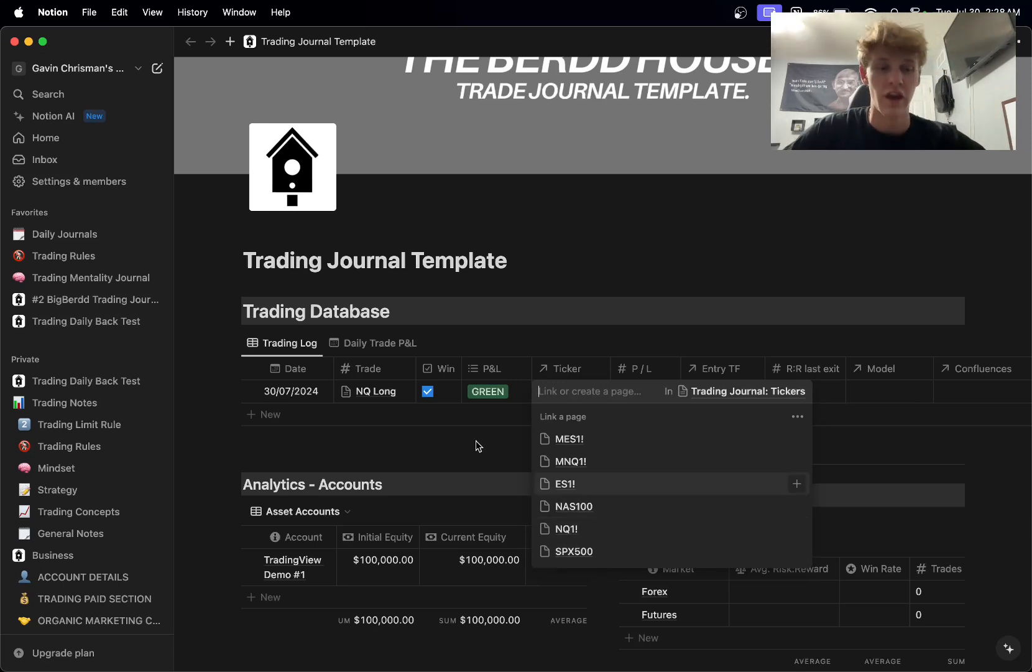
pyautogui.press('Escape')
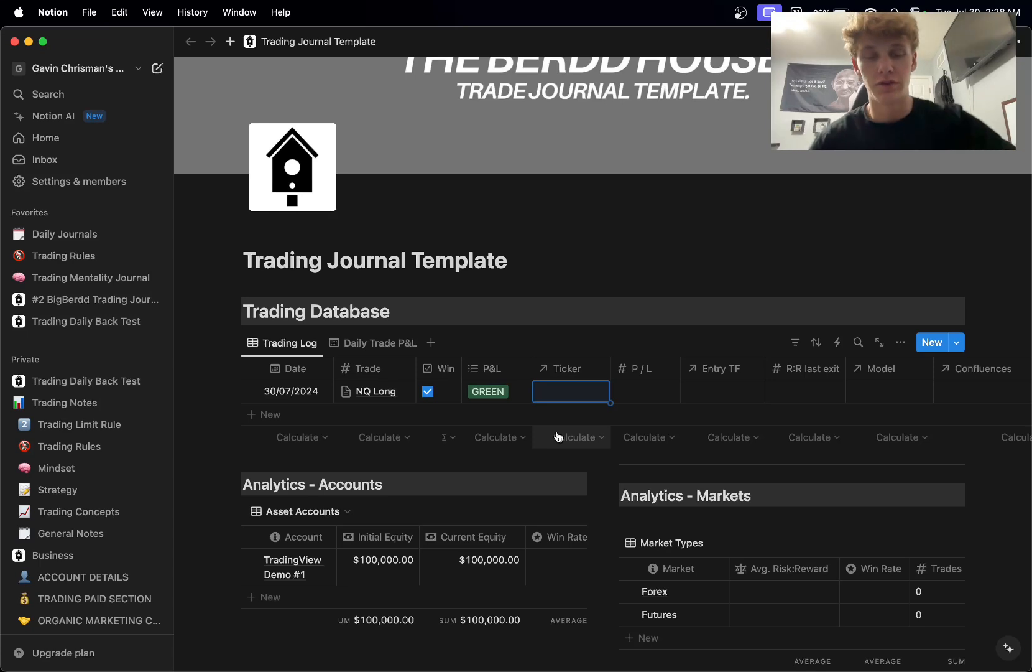
pyautogui.click(592, 391)
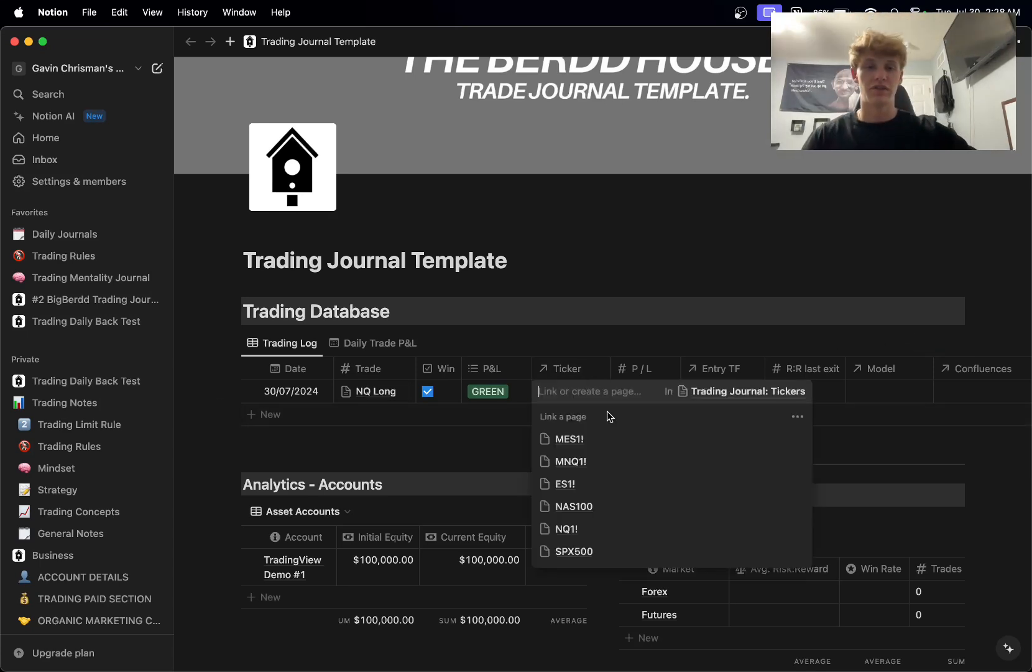
pyautogui.click(638, 527)
pyautogui.press('Escape')
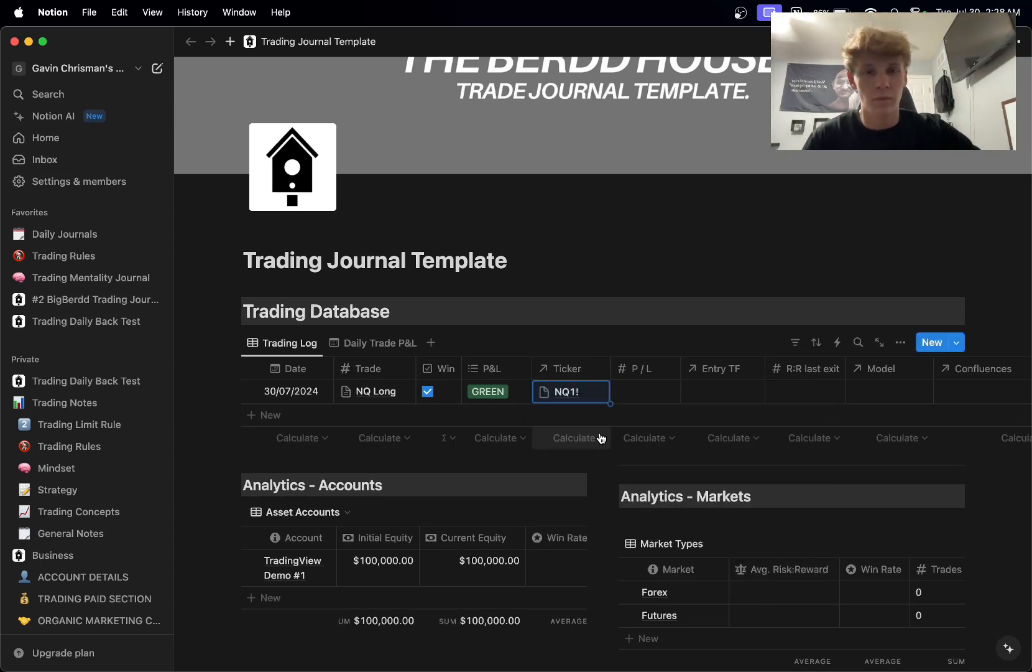
# Step: Enter 1000 as the P / L amount of the NQ Long trade
pyautogui.click(656, 391)
pyautogui.write('1000')
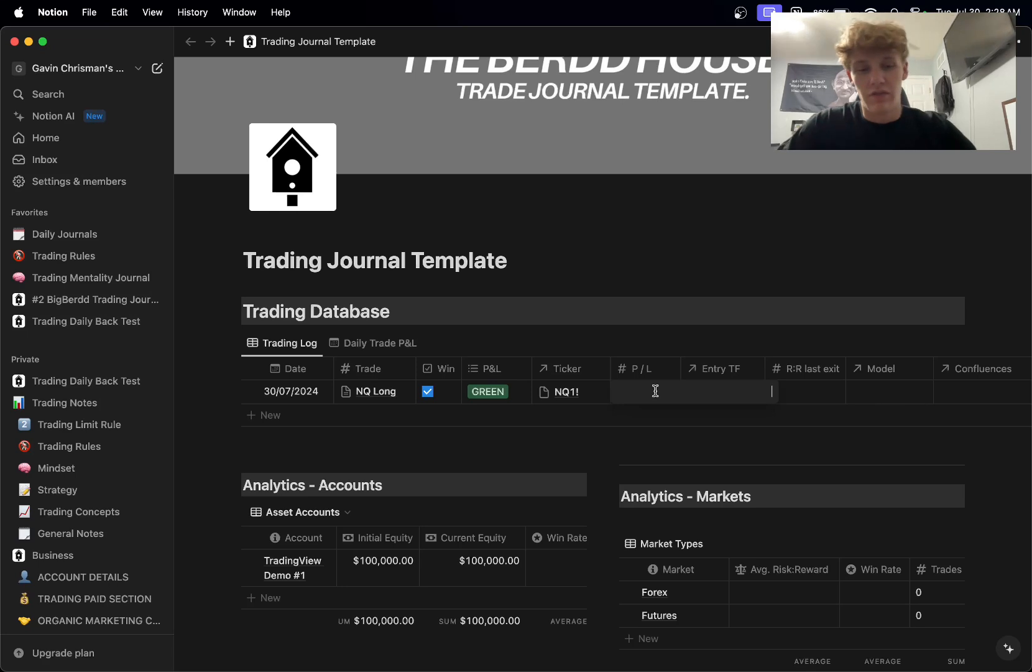
pyautogui.press('Return')
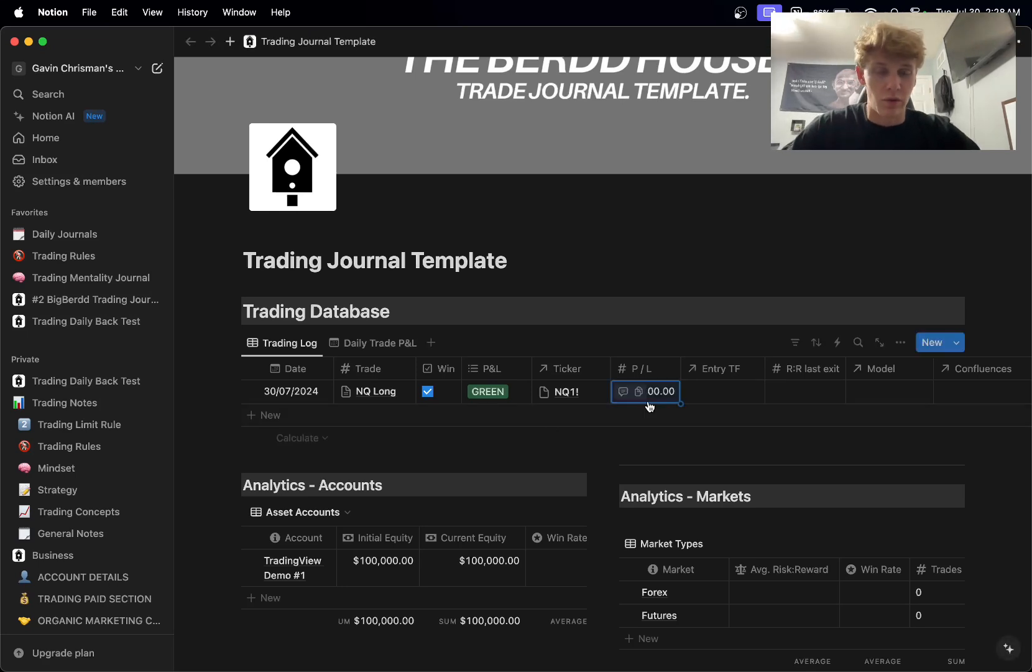
pyautogui.scroll(-1, 672, 408)
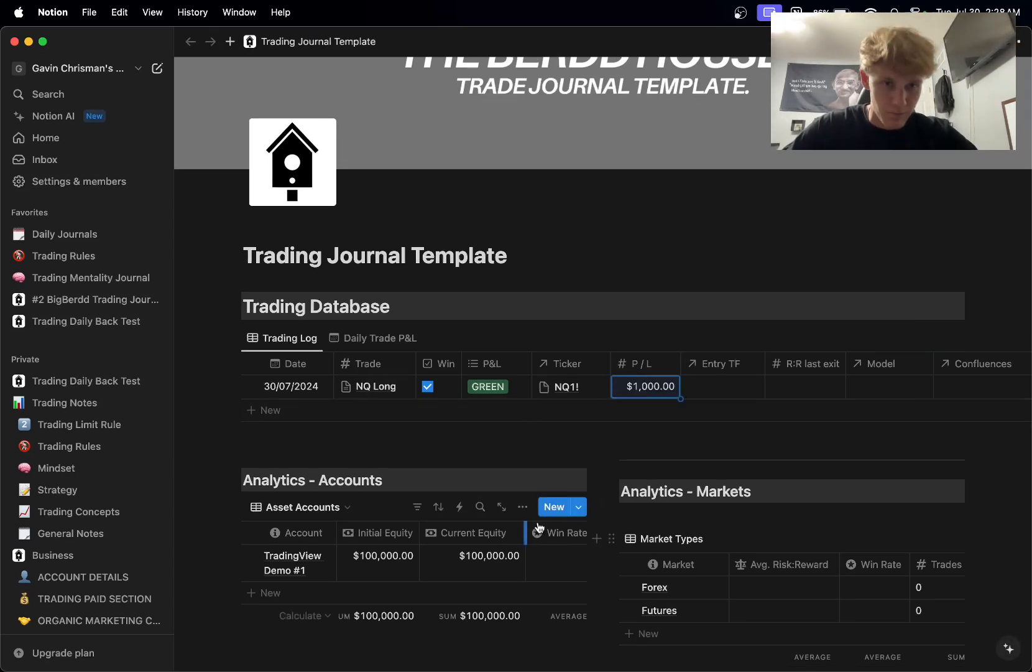
# Step: Set the NQ Long trade's entry timeframe to 1-Minute
pyautogui.click(740, 390)
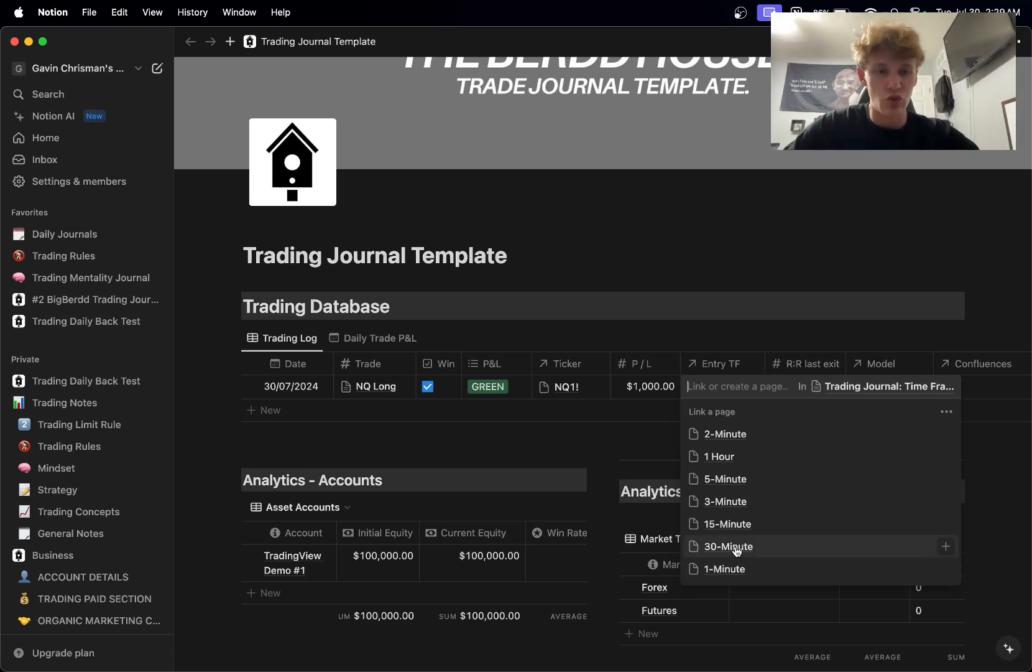
pyautogui.click(732, 569)
pyautogui.click(648, 453)
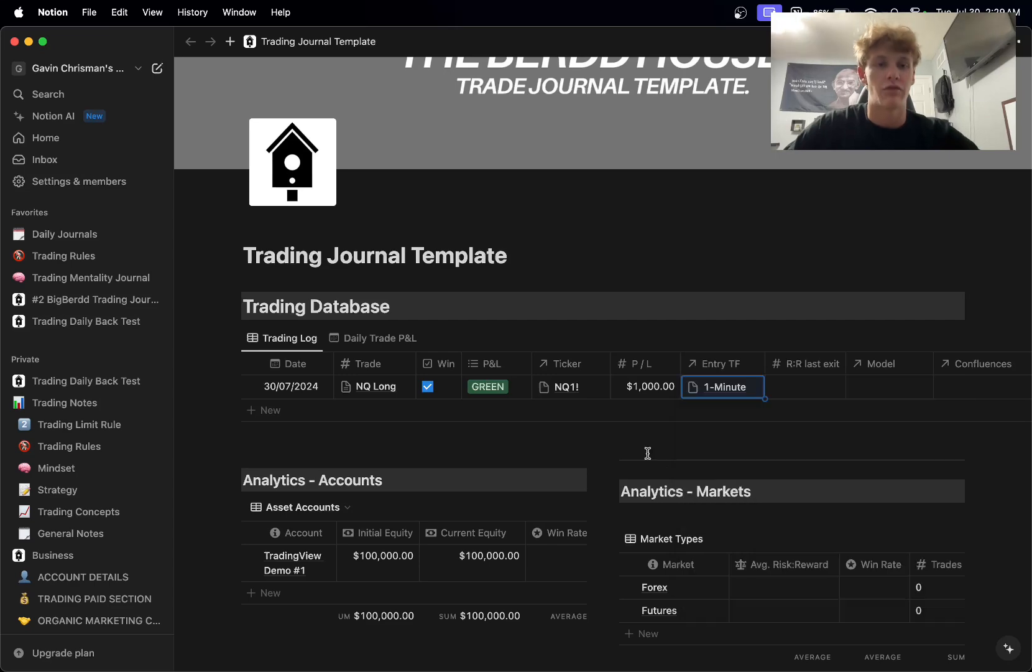
# Step: Set the R:R last exit value of the NQ Long trade to 3
pyautogui.scroll(1, 648, 453)
pyautogui.hscroll(3, 659, 432)
pyautogui.click(665, 419)
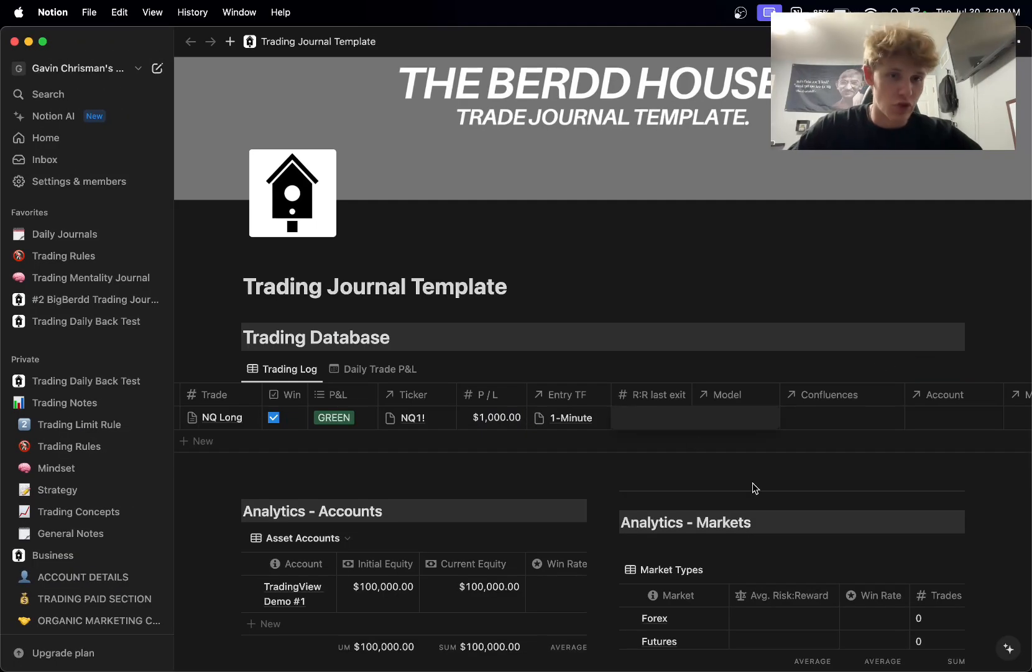
pyautogui.write('3:1')
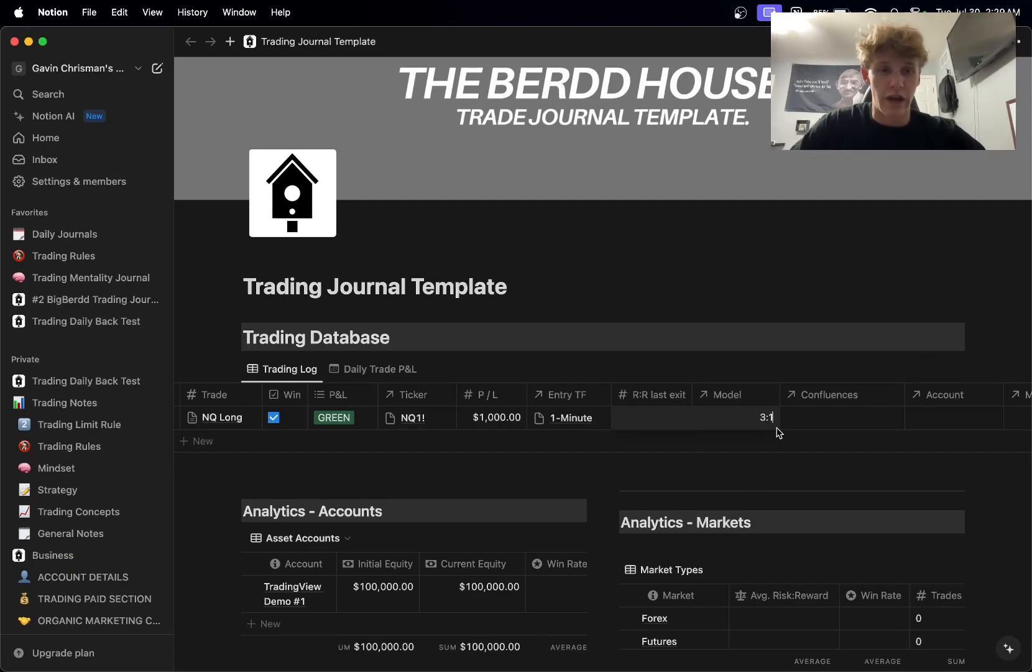
pyautogui.press('BackSpace')
pyautogui.press('BackSpace')
pyautogui.press('BackSpace')
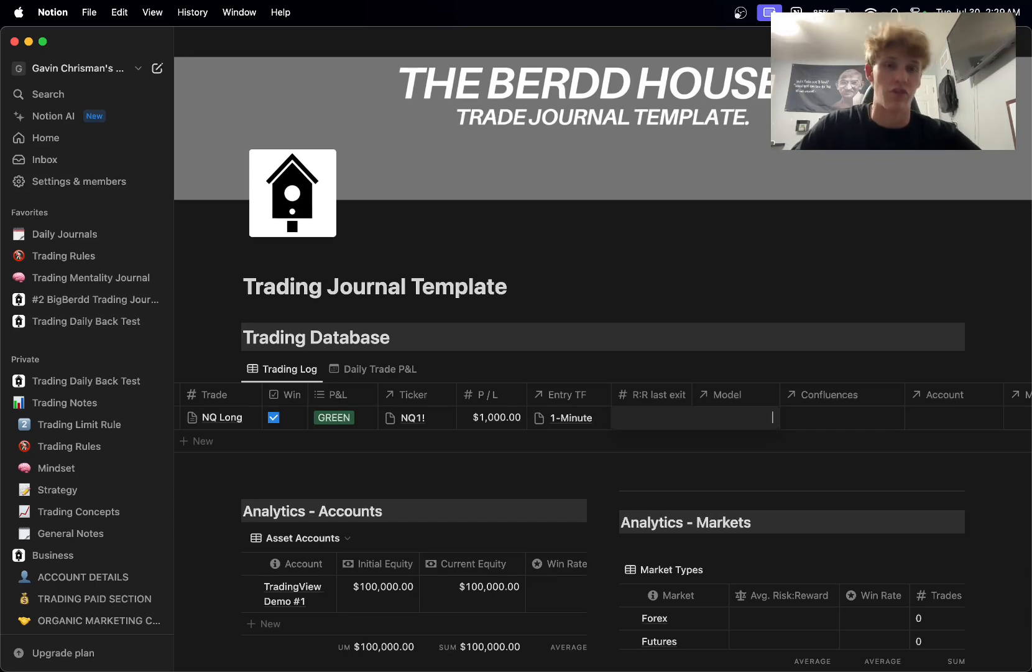
pyautogui.press('Return')
# Step: Examine the entry models available for the NQ Long trade's Model property
pyautogui.click(753, 417)
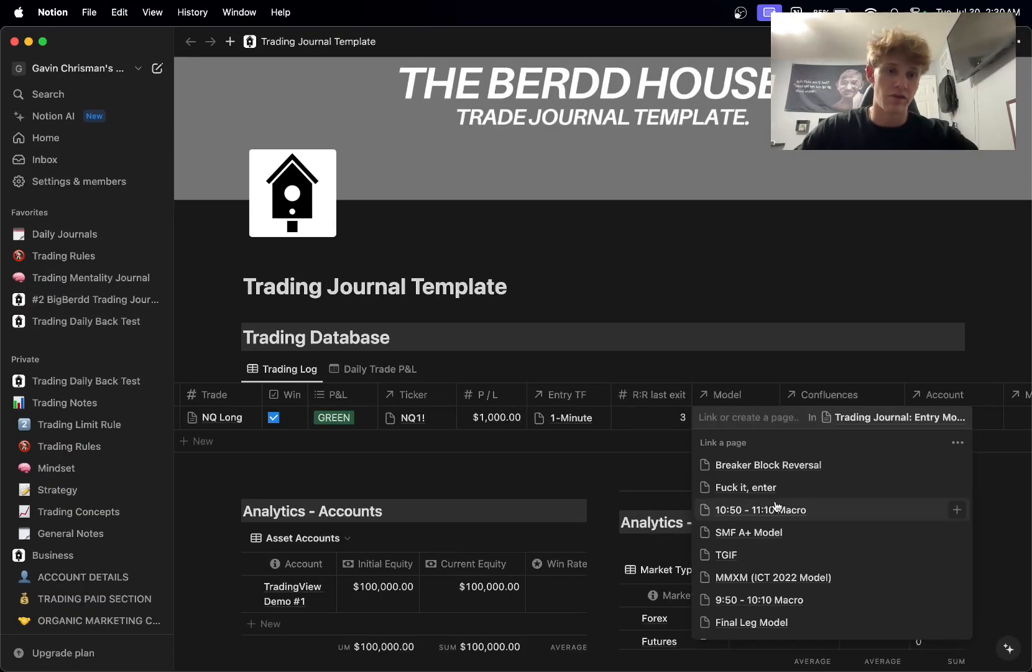
pyautogui.scroll(-4, 777, 506)
pyautogui.scroll(4, 777, 505)
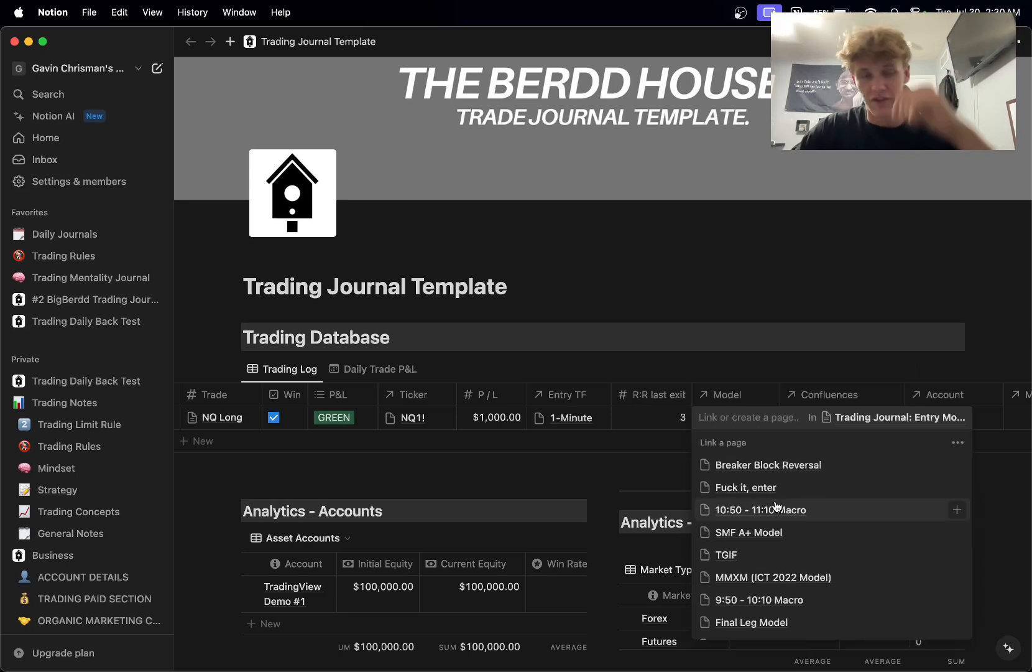
pyautogui.scroll(-4, 777, 506)
pyautogui.scroll(4, 777, 506)
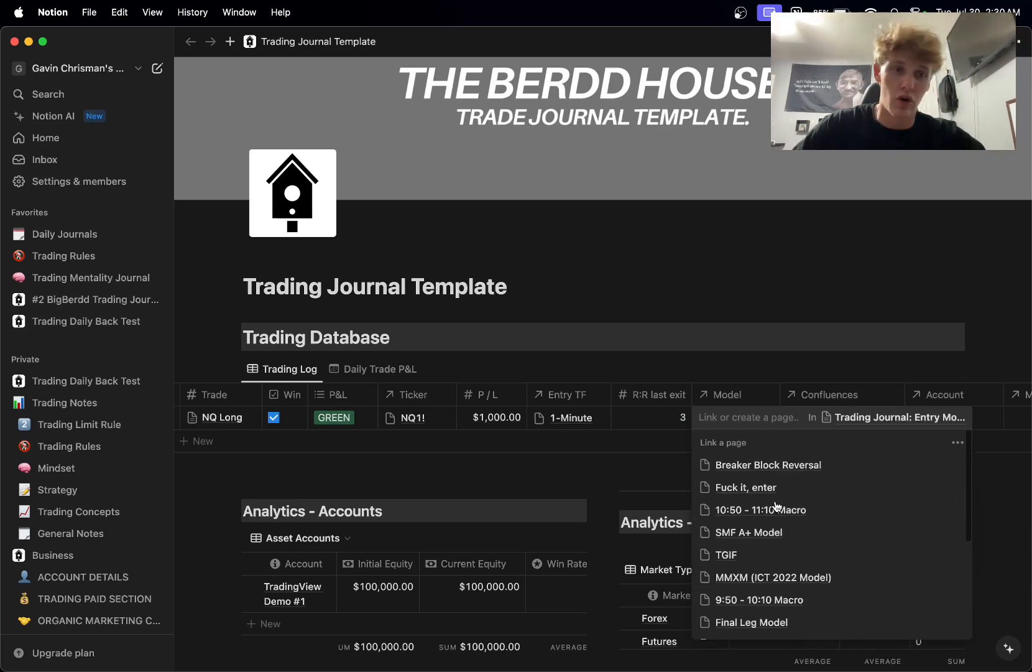
pyautogui.scroll(-4, 777, 505)
pyautogui.scroll(4, 777, 505)
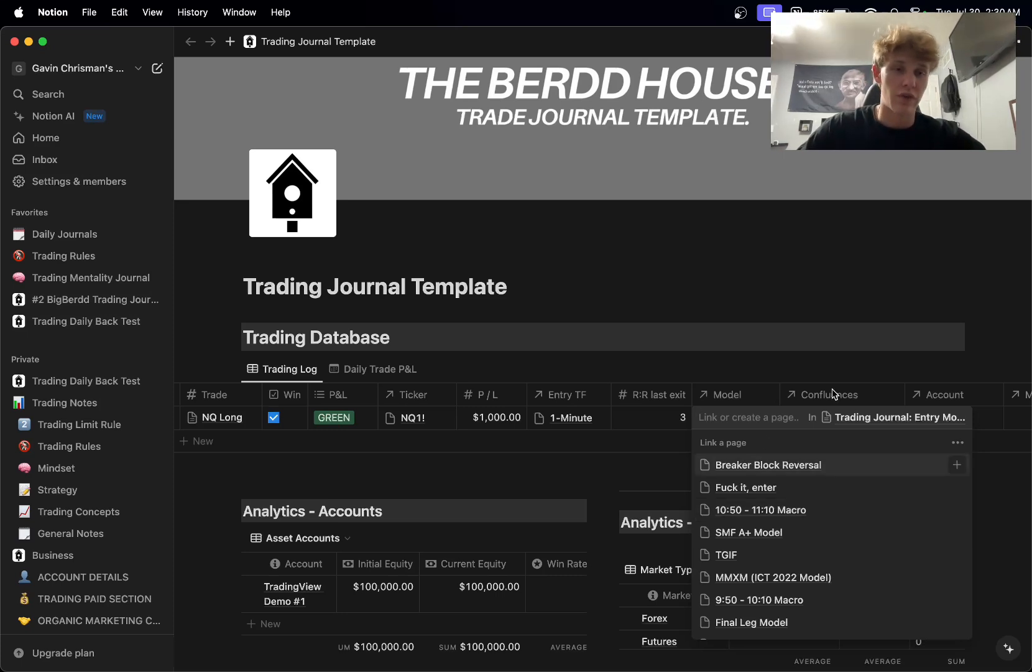
pyautogui.scroll(-5, 733, 533)
pyautogui.scroll(4, 798, 535)
pyautogui.scroll(-5, 797, 536)
pyautogui.scroll(6, 796, 536)
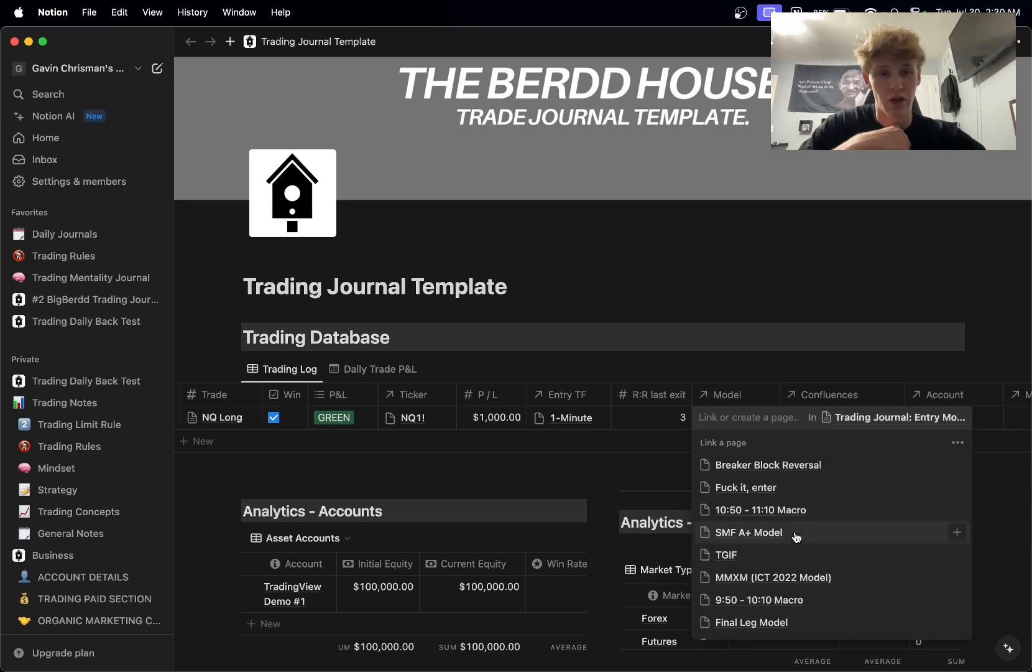
pyautogui.scroll(-5, 797, 536)
pyautogui.scroll(5, 797, 536)
# Step: Link the MMXM (ICT 2022 Model) and 9:50 - 10:10 Macro entry models to the NQ Long trade
pyautogui.scroll(-4, 796, 538)
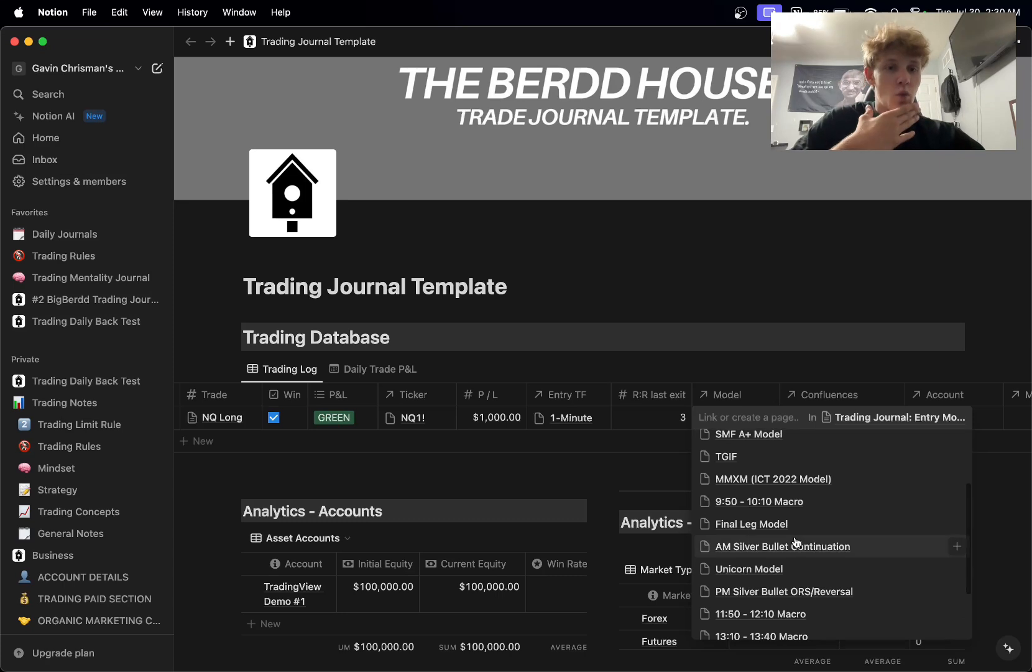
pyautogui.scroll(-1, 796, 540)
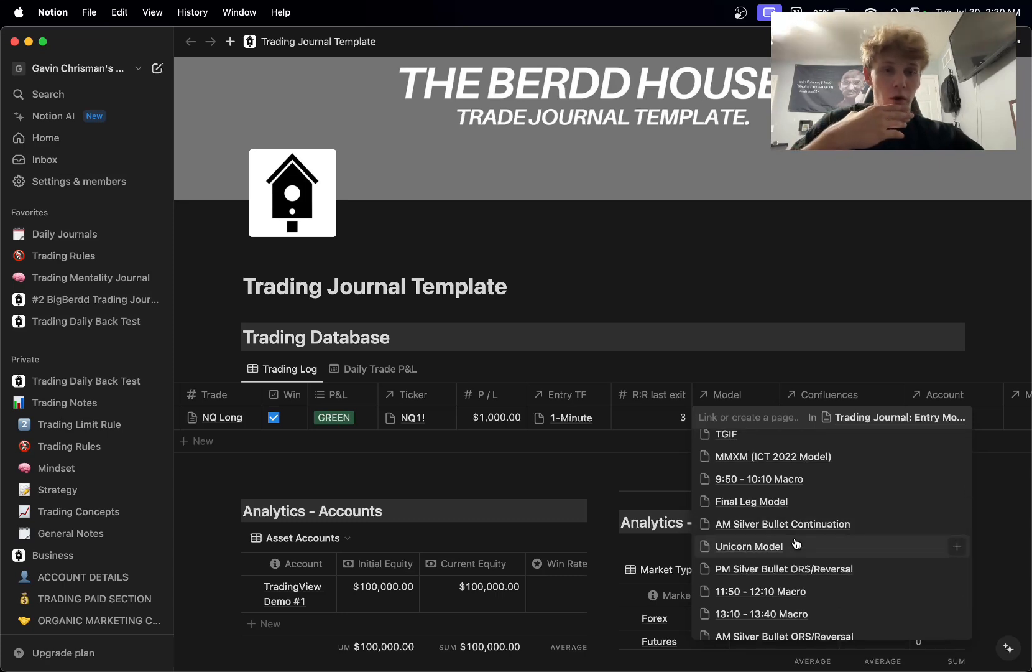
pyautogui.click(744, 464)
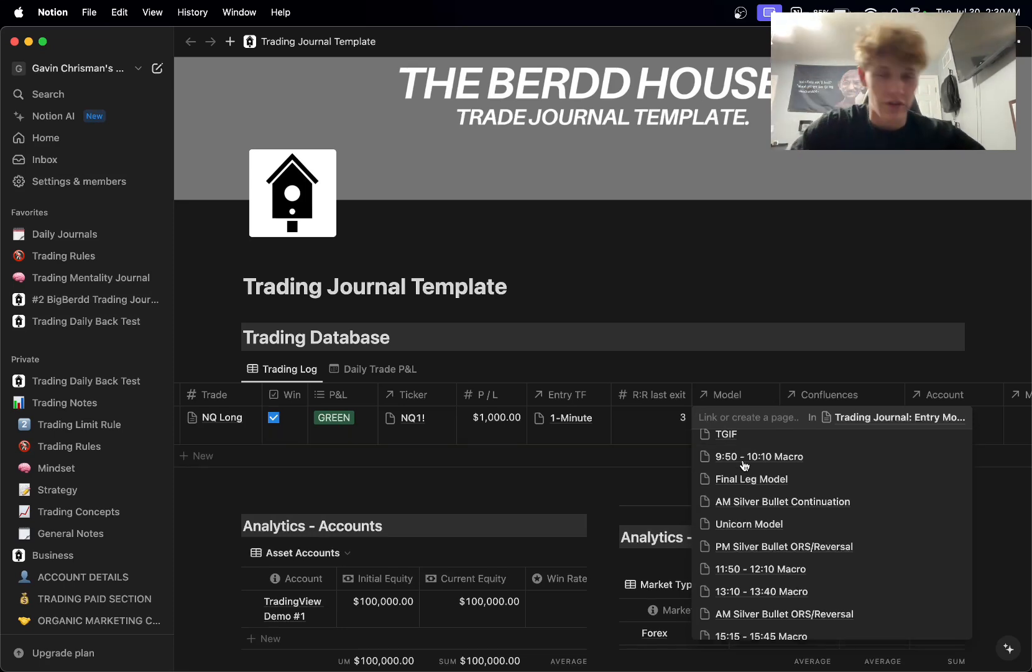
pyautogui.scroll(-2, 744, 465)
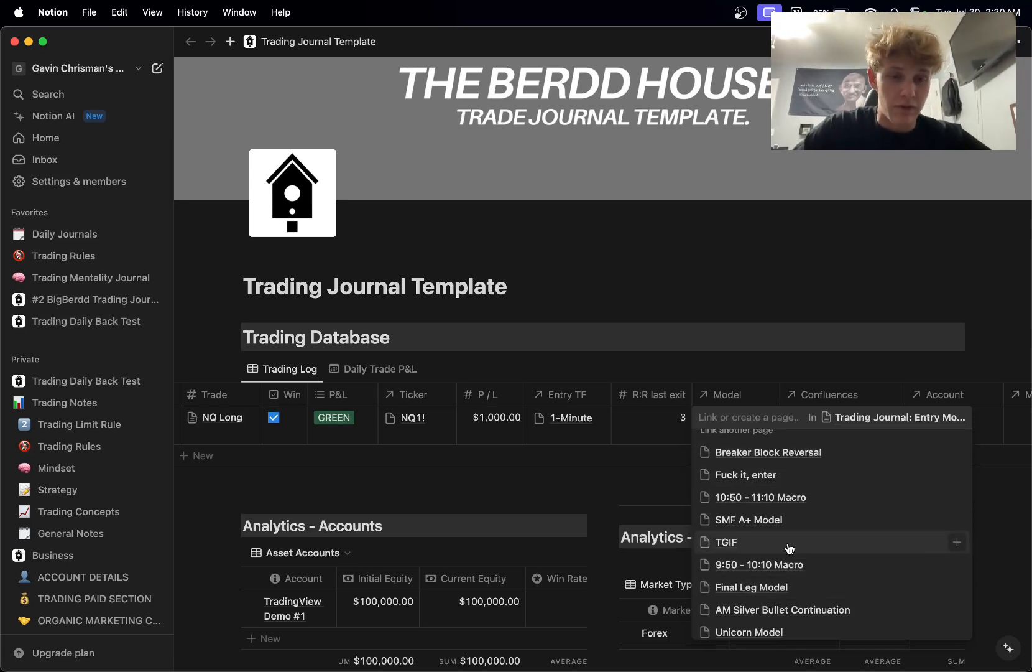
pyautogui.click(764, 567)
pyautogui.scroll(3, 764, 562)
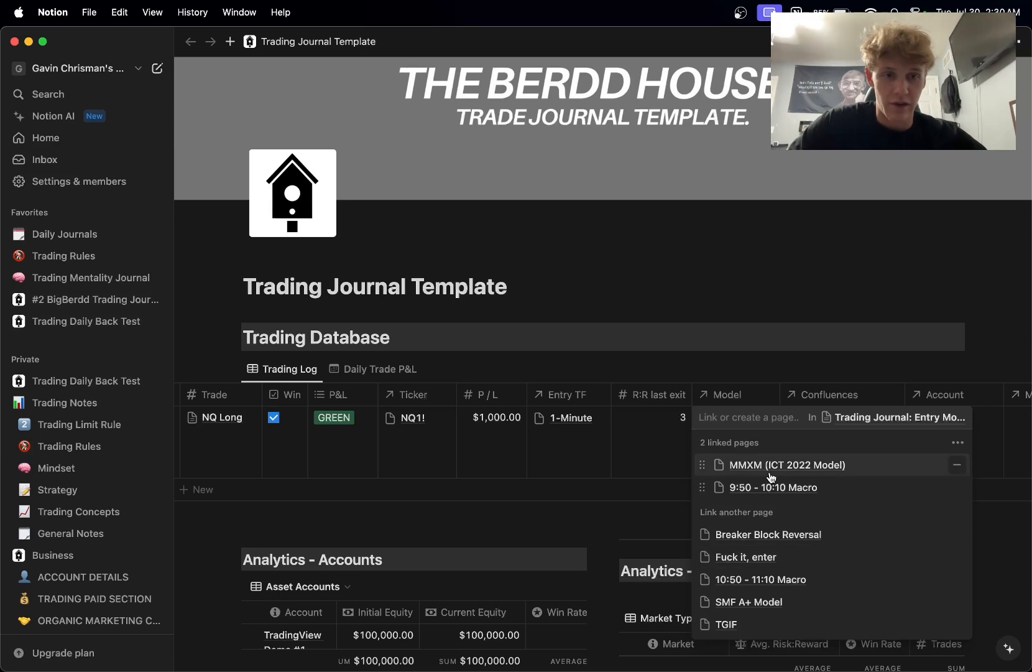
pyautogui.hscroll(3, 769, 472)
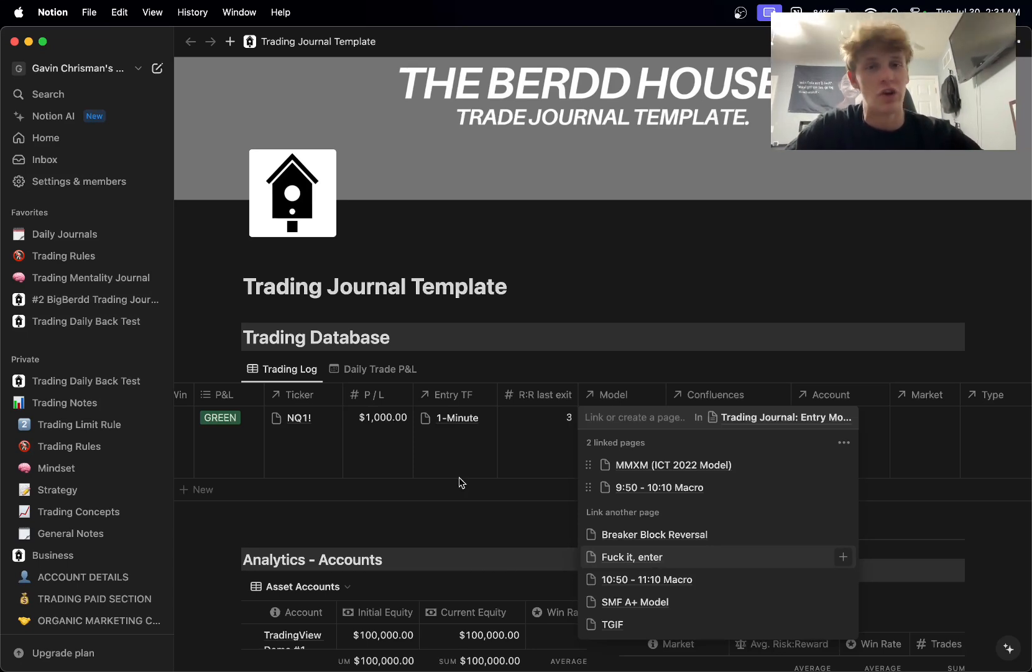
pyautogui.click(494, 523)
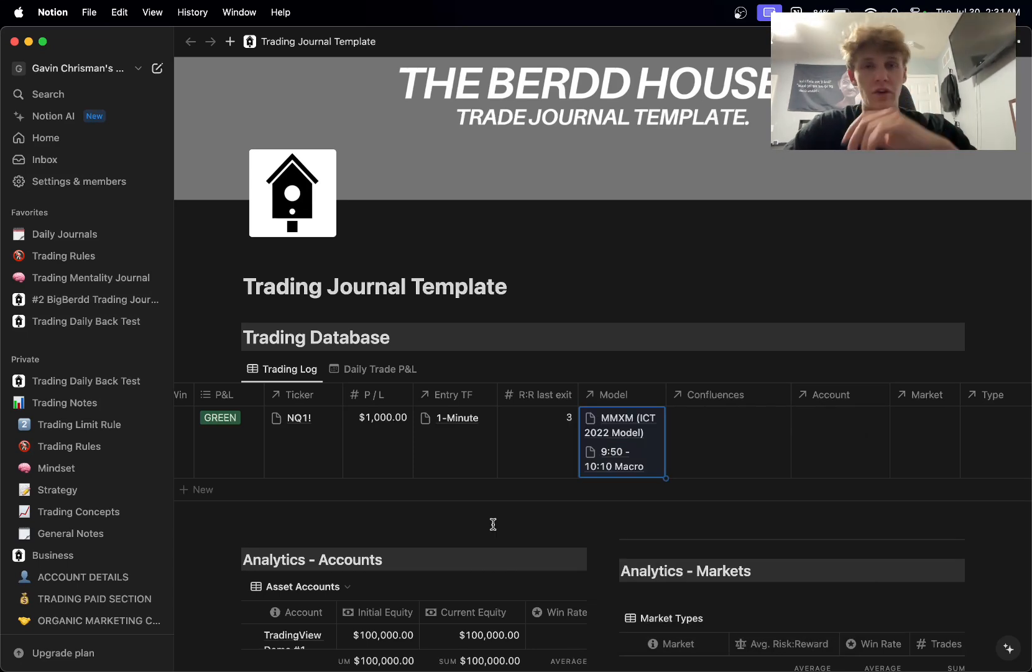
# Step: Review the entry models linked to the NQ Long trade without changing them
pyautogui.scroll(3, 629, 371)
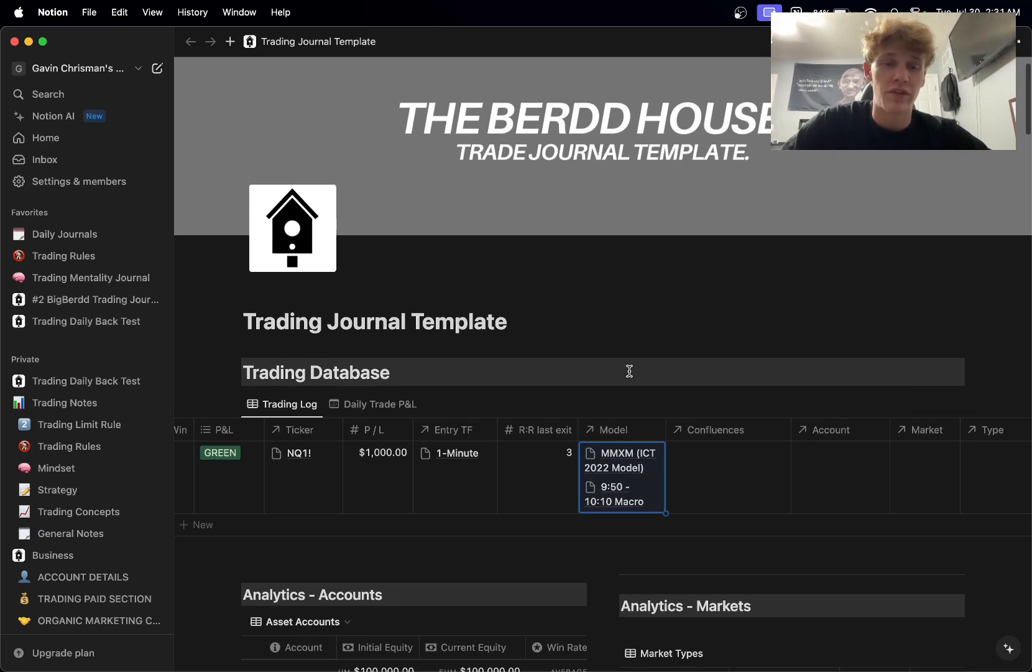
pyautogui.scroll(-2, 629, 370)
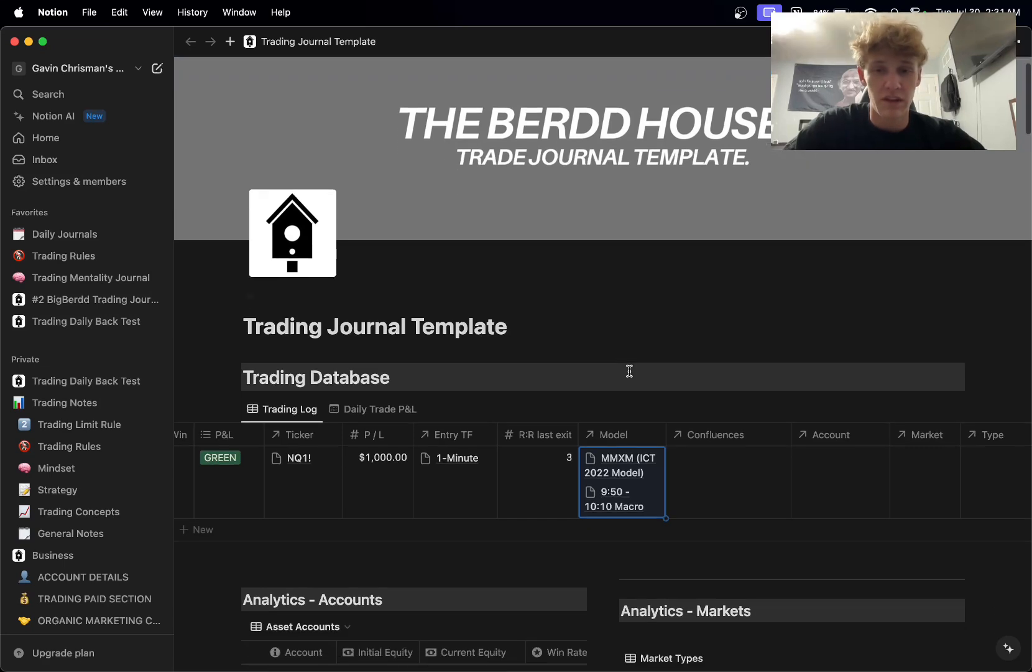
pyautogui.hscroll(4, 560, 463)
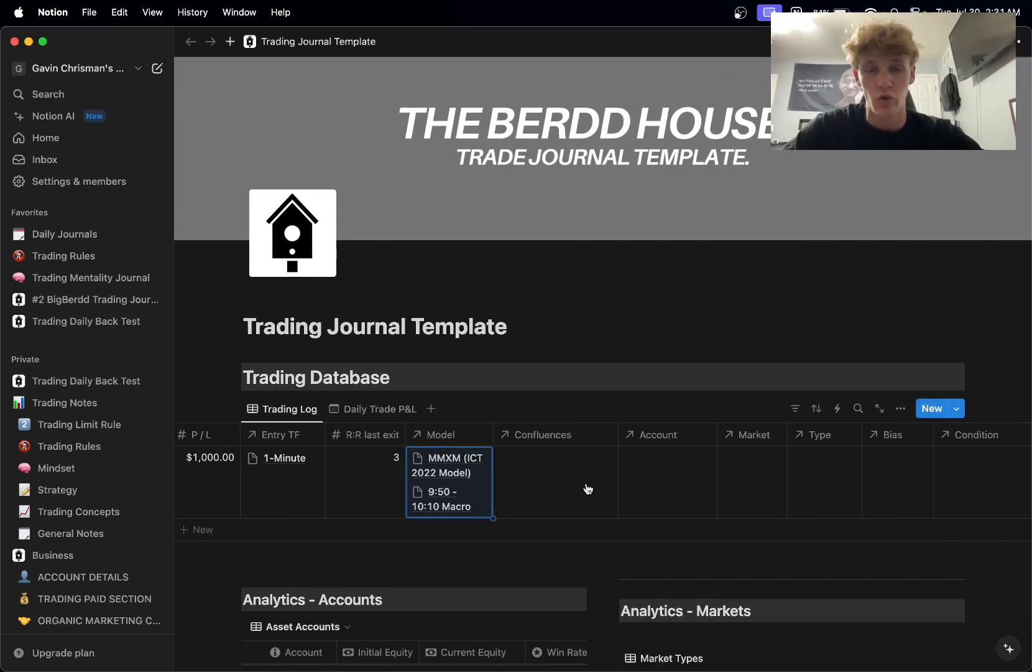
pyautogui.press('Return')
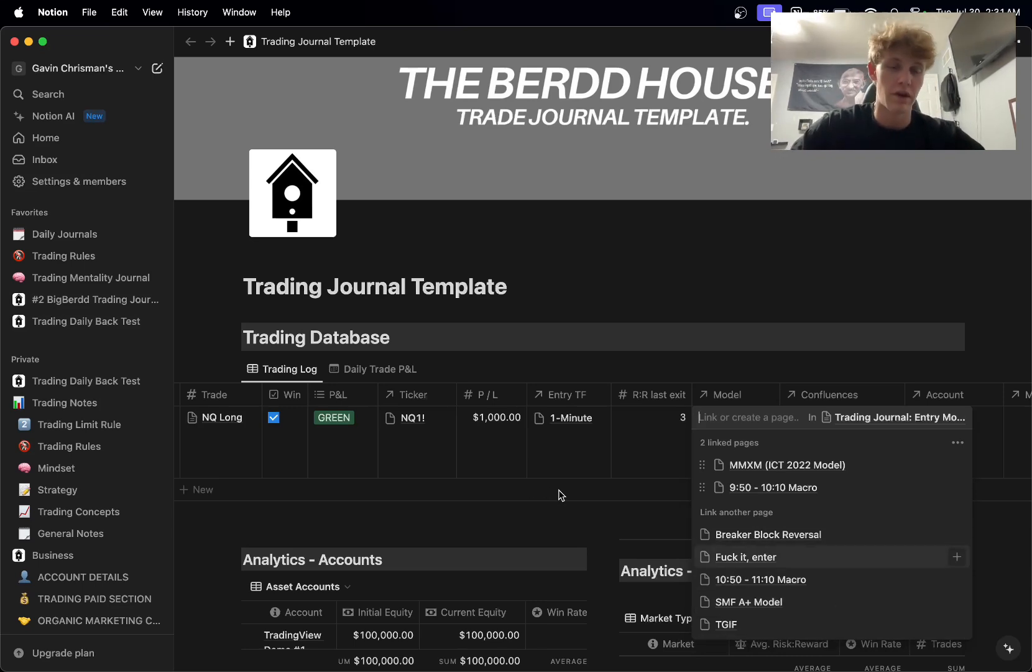
pyautogui.press('Escape')
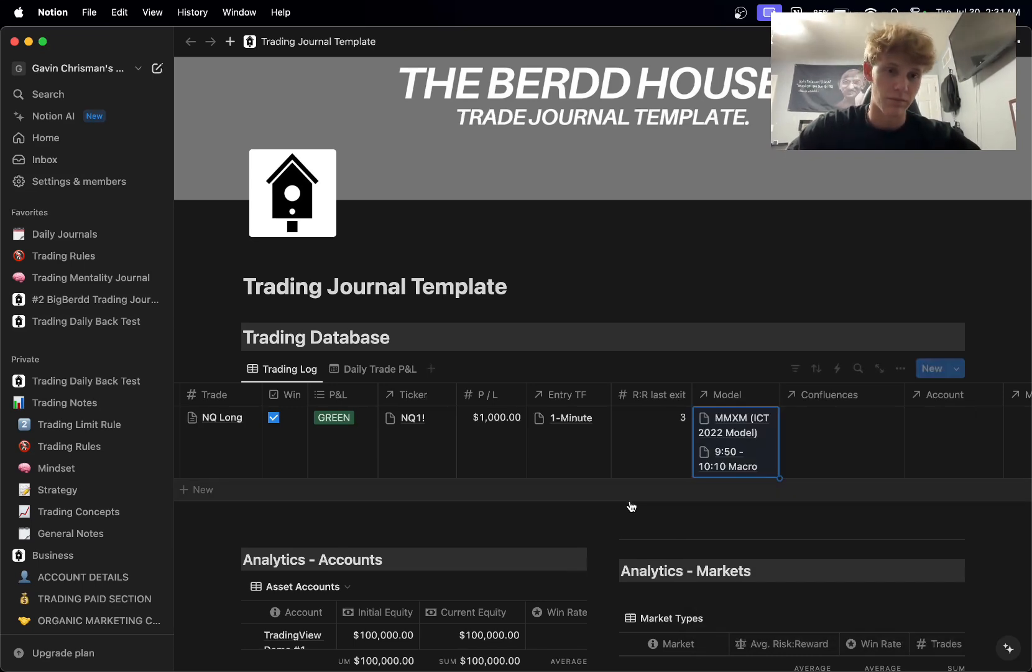
# Step: Link the Sellside Sweep, 1m FVG, iFVG and Bullish SMT confluences to the NQ Long trade
pyautogui.press('Right')
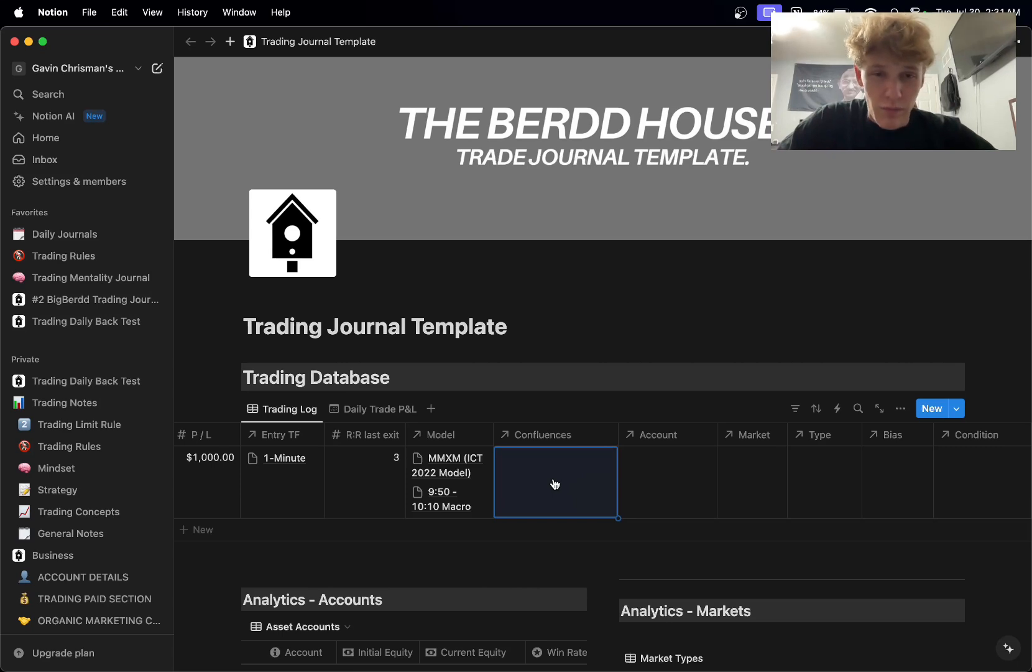
pyautogui.press('Return')
pyautogui.scroll(-5, 643, 315)
pyautogui.scroll(5, 670, 396)
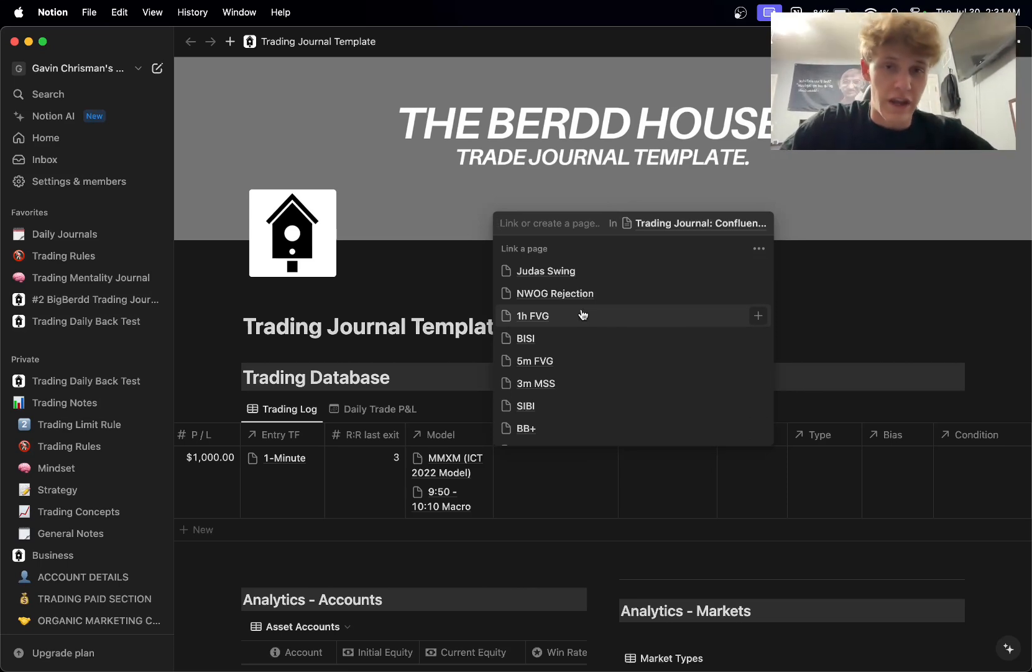
pyautogui.scroll(-5, 583, 314)
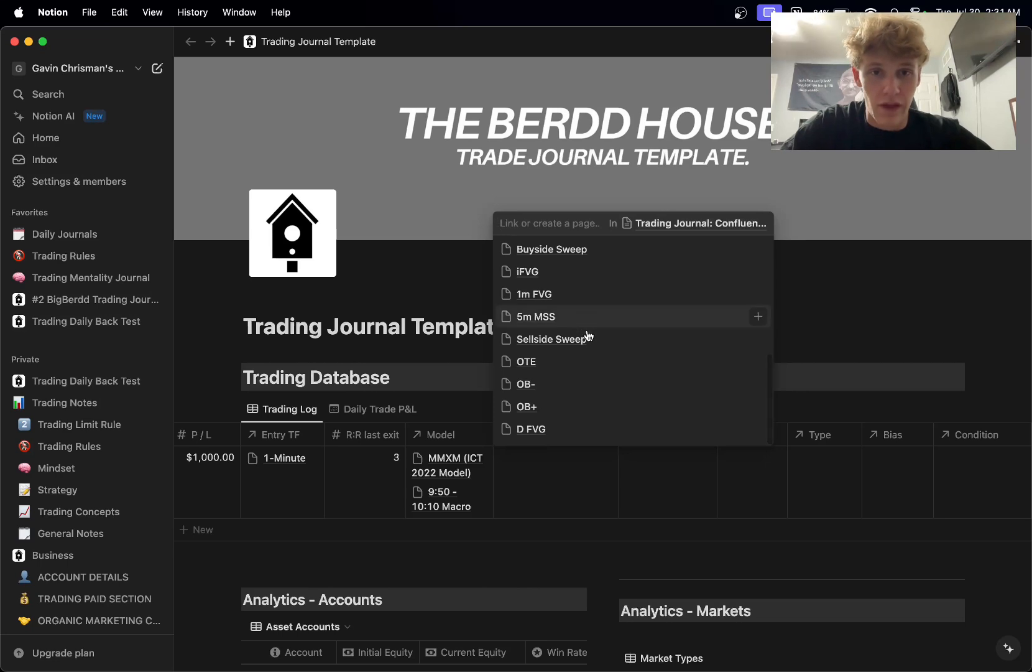
pyautogui.click(589, 351)
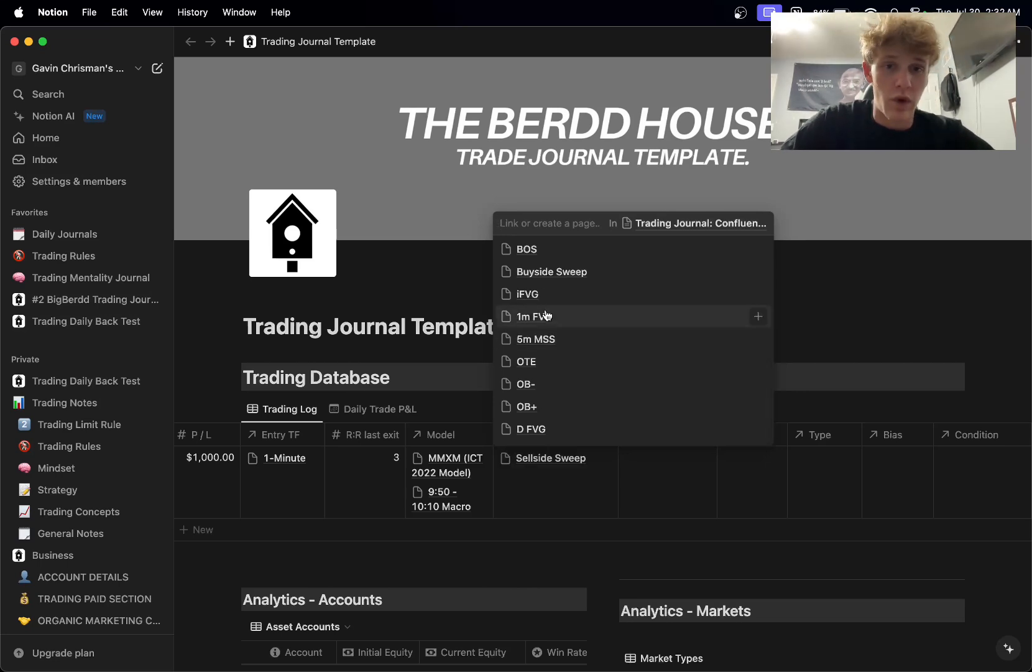
pyautogui.click(546, 315)
pyautogui.click(563, 317)
pyautogui.click(563, 275)
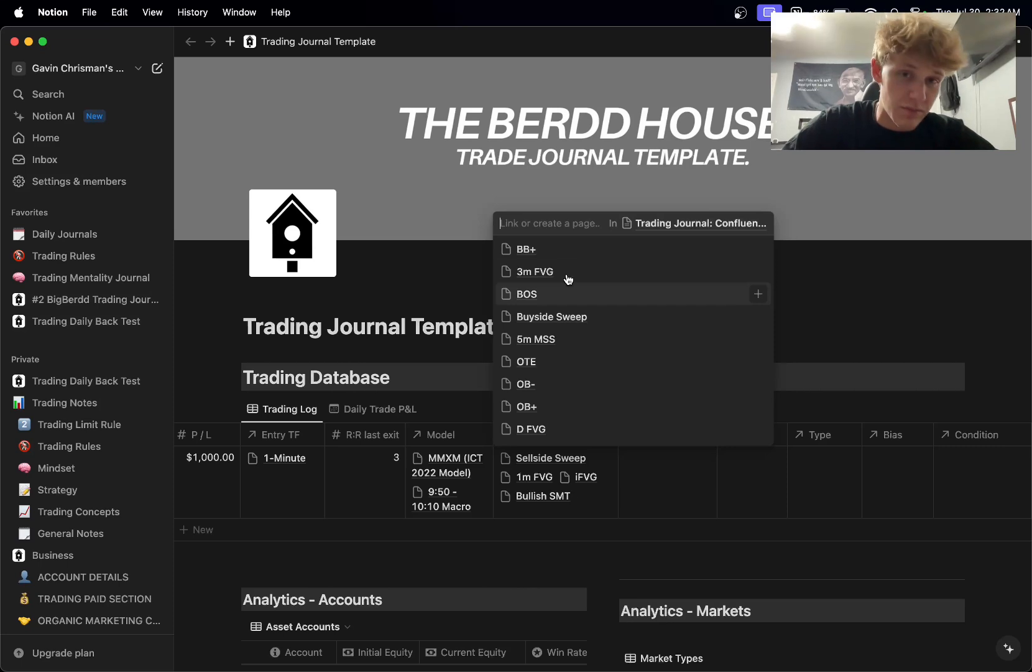
pyautogui.scroll(5, 564, 371)
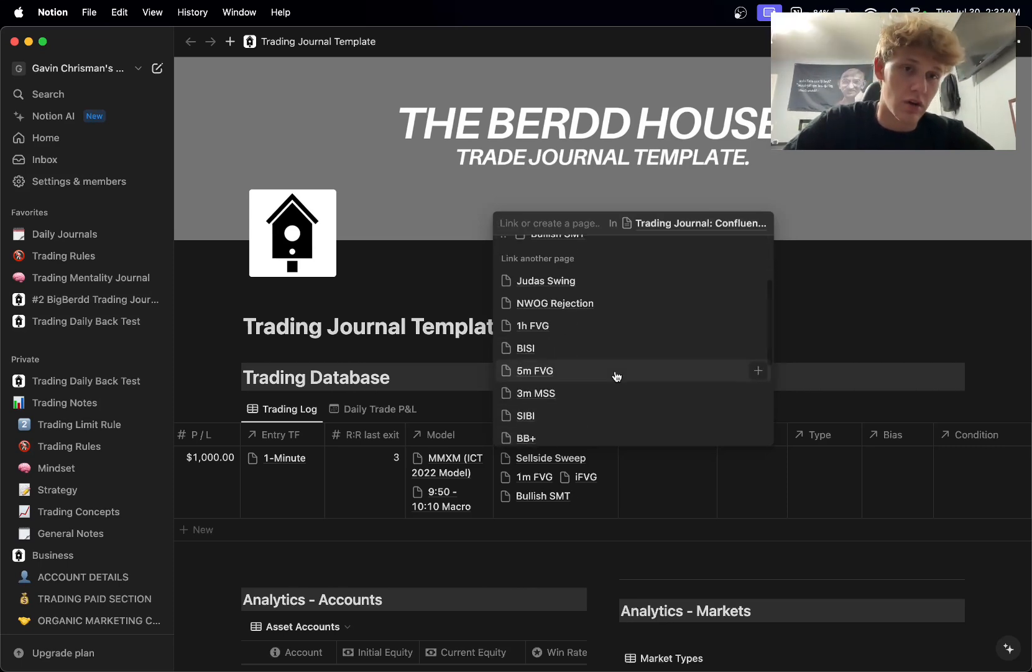
pyautogui.press('Escape')
# Step: Link the TradingView Demo #1 account to the NQ Long trade
pyautogui.hscroll(2, 598, 485)
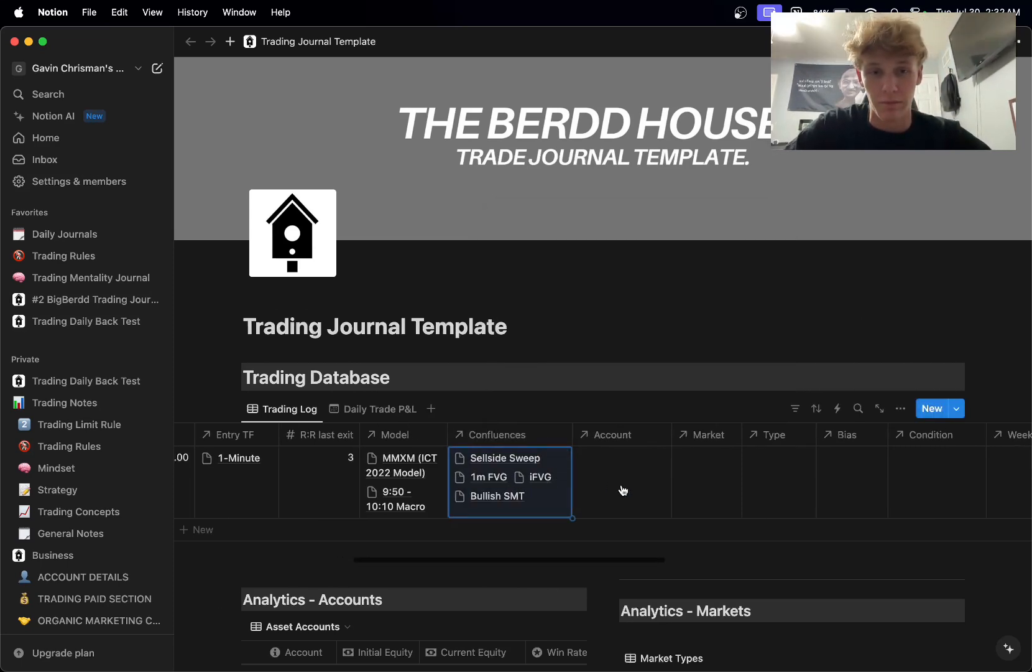
pyautogui.click(598, 486)
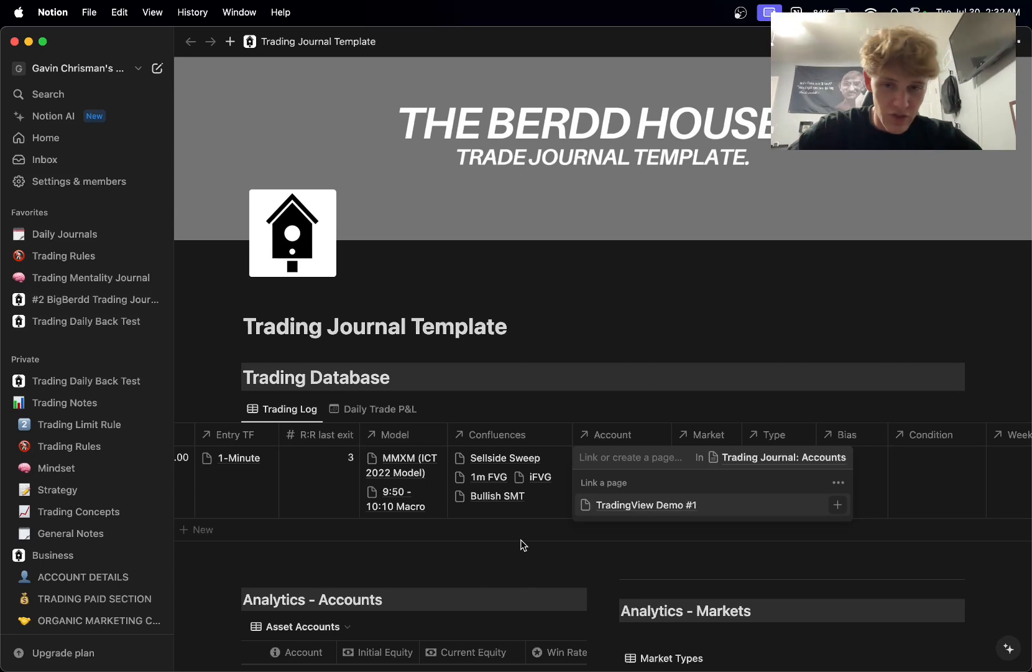
pyautogui.press('Escape')
pyautogui.click(462, 532)
pyautogui.press('Escape')
pyautogui.scroll(-3, 431, 526)
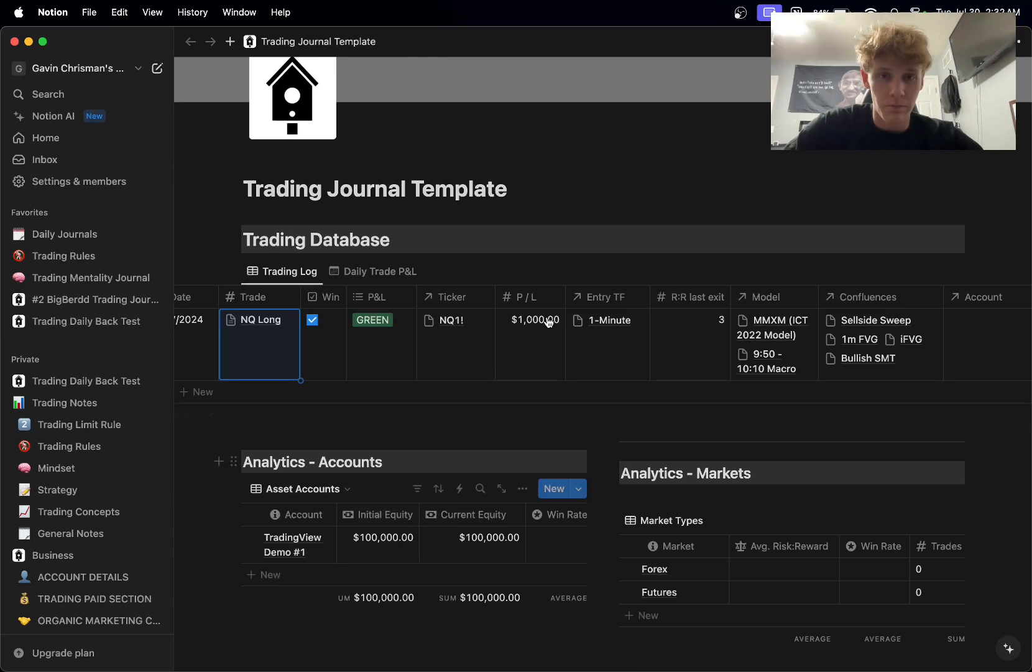
pyautogui.hscroll(5, 640, 352)
pyautogui.click(711, 329)
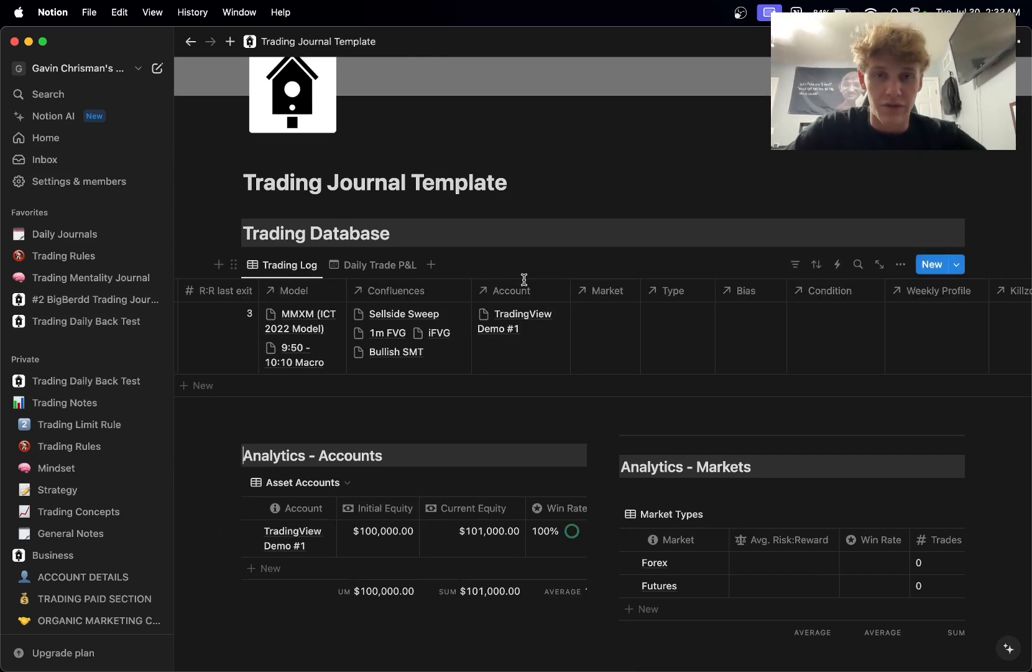
# Step: Review the TradingView Demo #1 account's current equity, win rate, profit/loss and trade count in the accounts analytics
pyautogui.hscroll(-8, 520, 352)
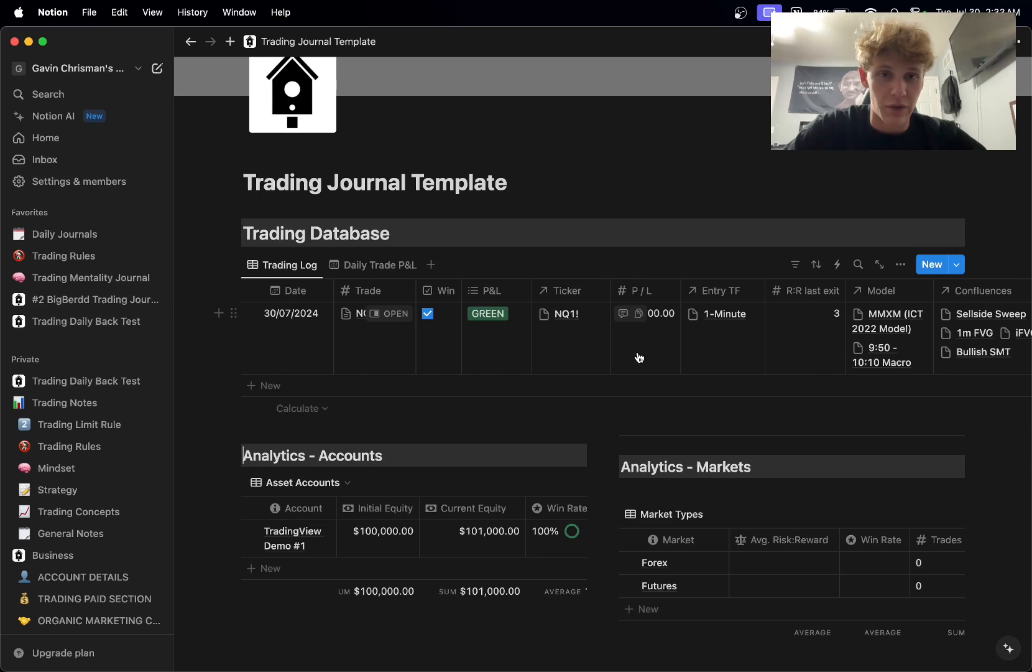
pyautogui.scroll(-4, 468, 391)
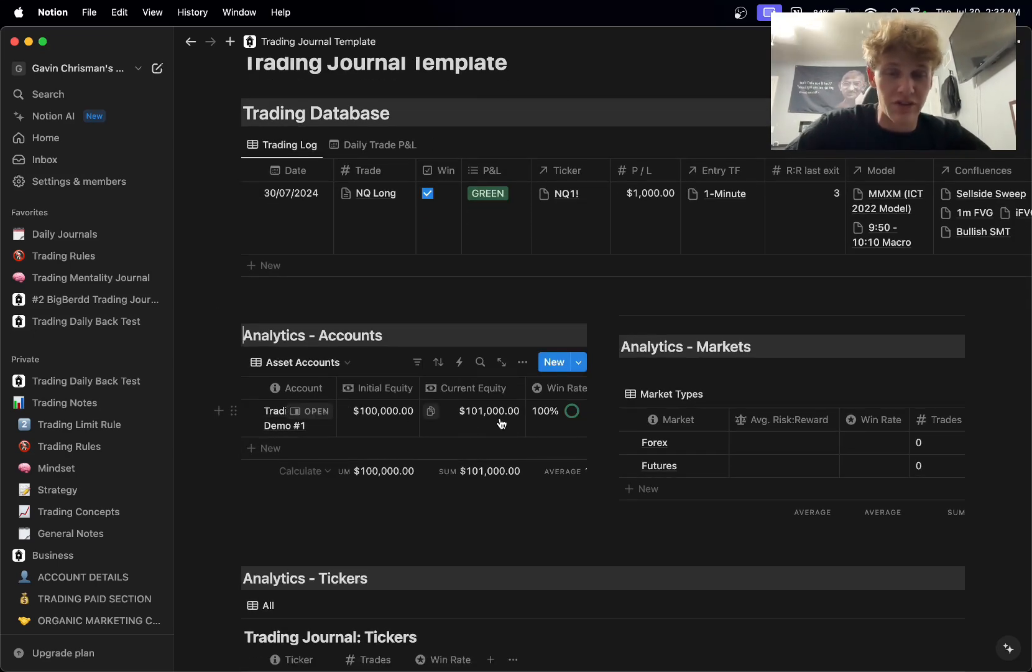
pyautogui.hscroll(3, 472, 423)
pyautogui.hscroll(3, 472, 423)
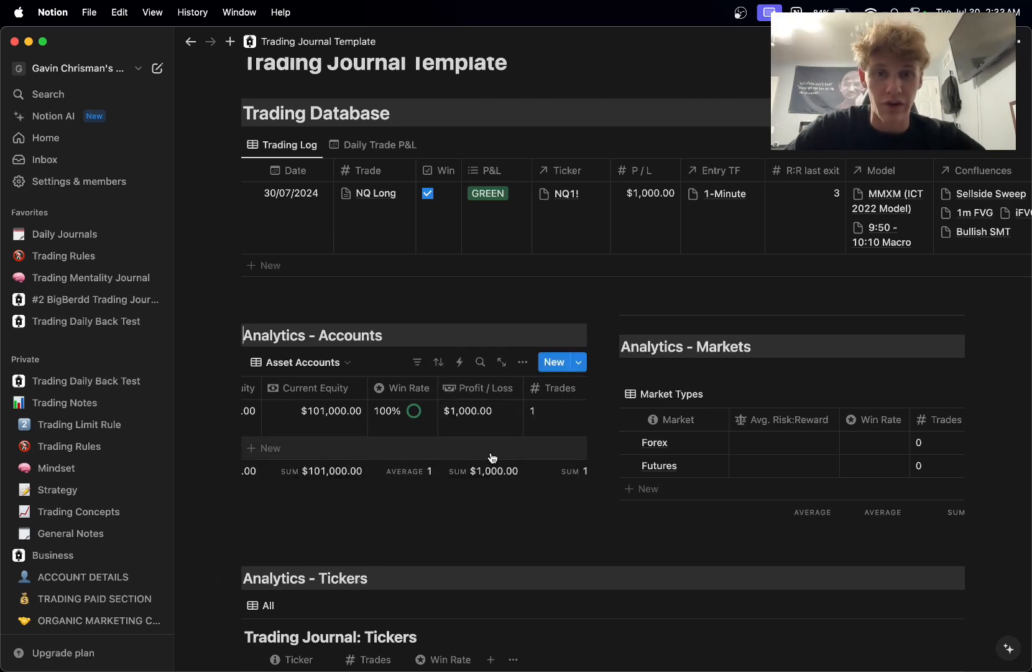
pyautogui.hscroll(1, 477, 422)
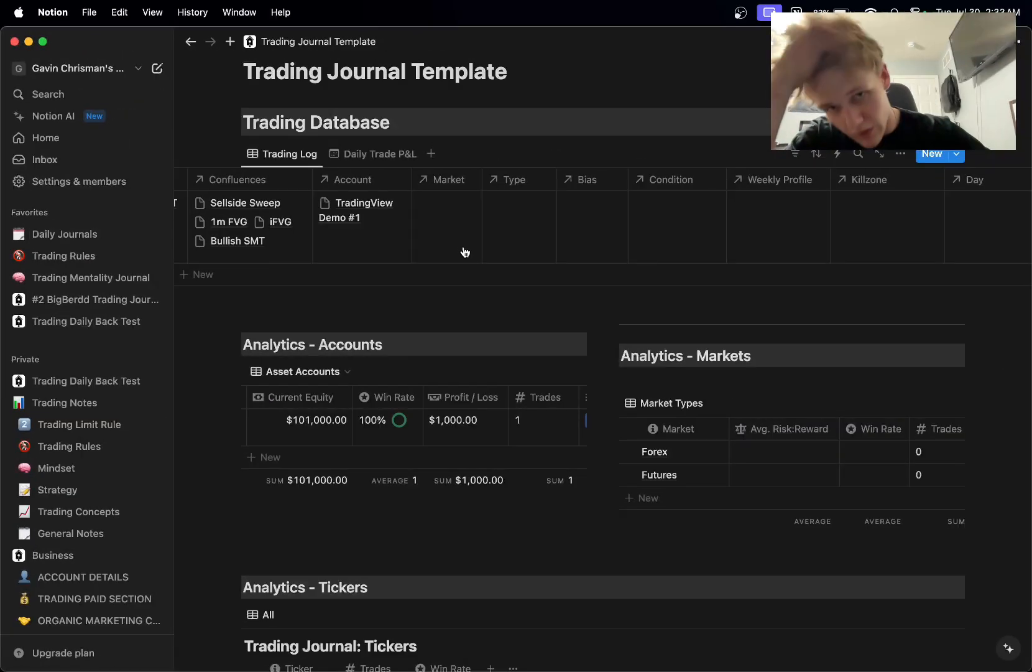
# Step: Set the NQ Long trade's Market to Futures and its Type to Scalp
pyautogui.click(433, 217)
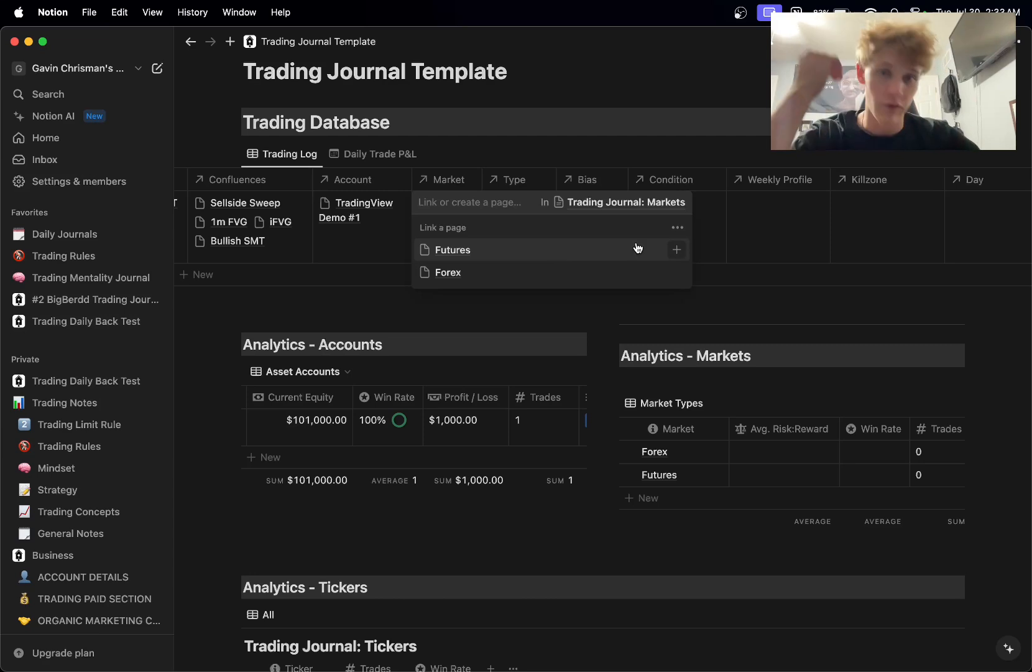
pyautogui.click(599, 252)
pyautogui.click(362, 320)
pyautogui.click(522, 241)
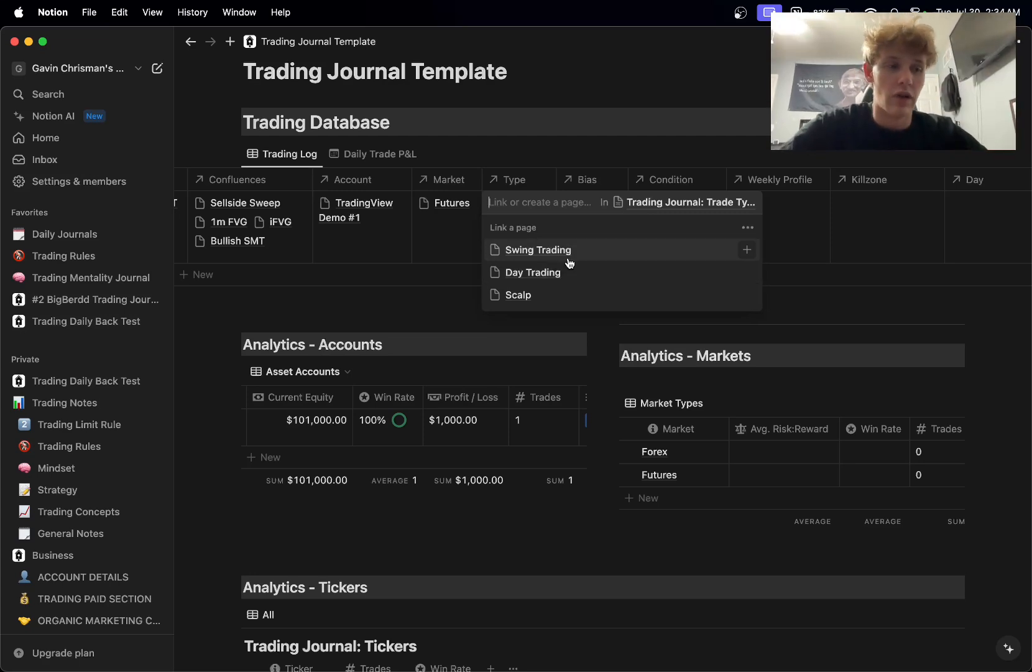
pyautogui.click(530, 296)
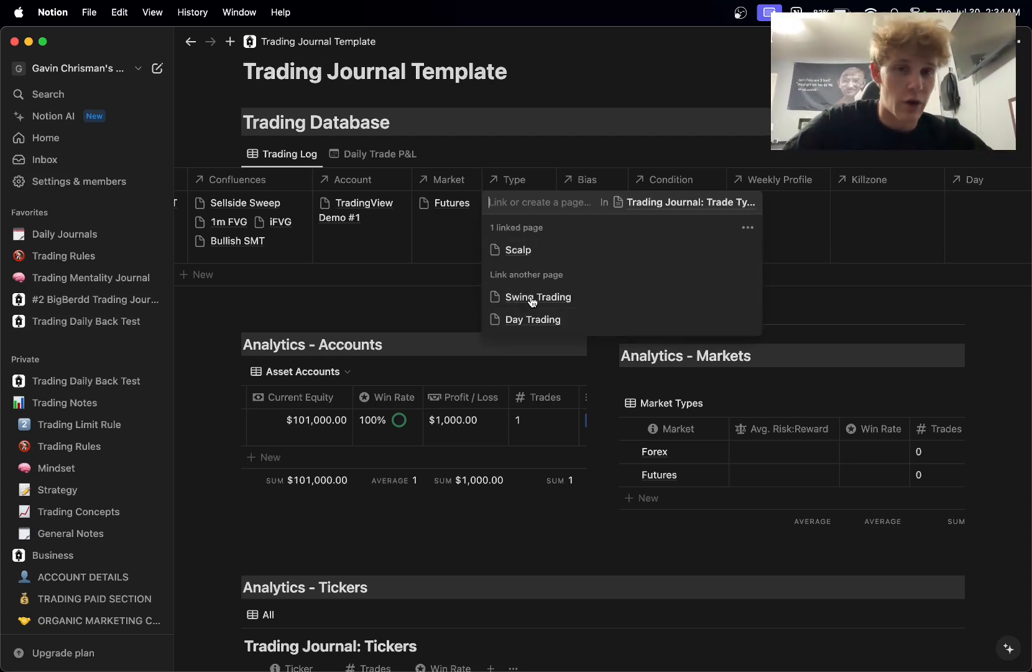
pyautogui.press('Escape')
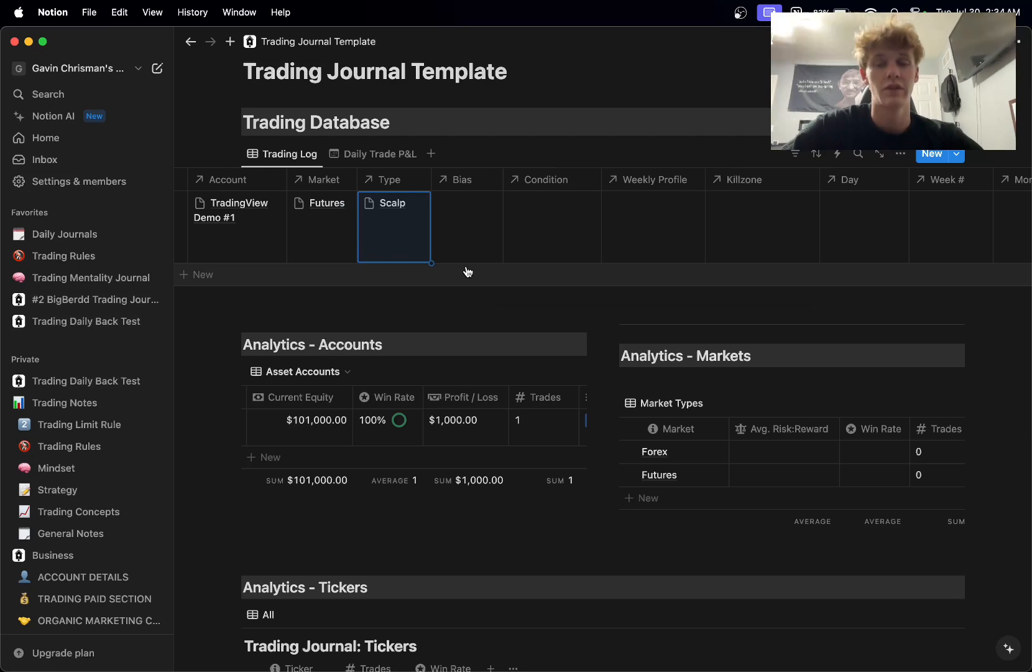
# Step: Set the NQ Long trade's Bias to Bullish and link Reversing and Trending as its Condition
pyautogui.click(466, 260)
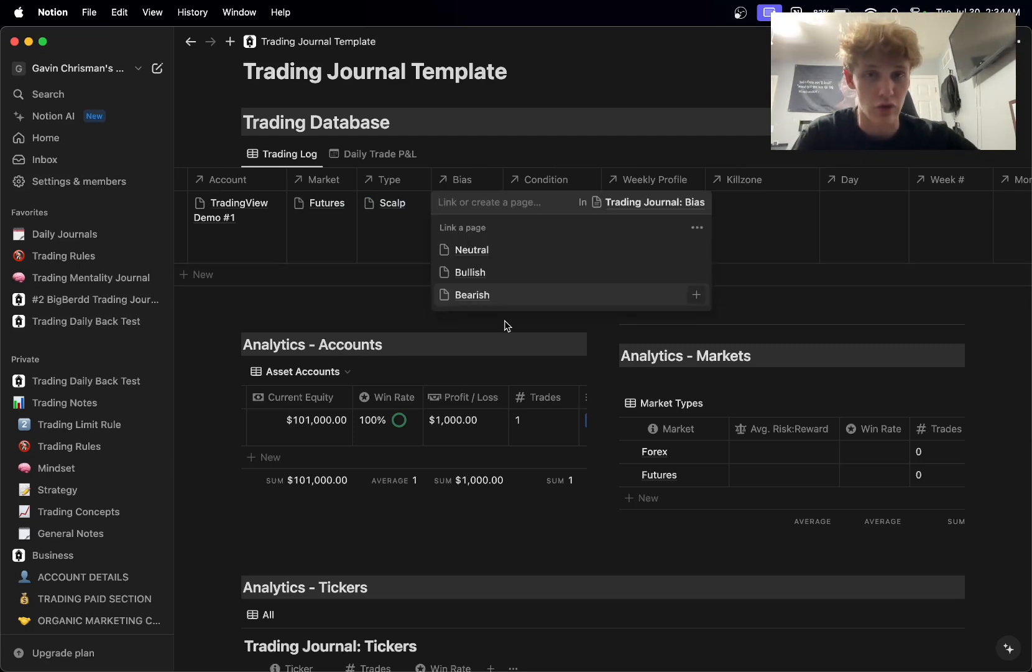
pyautogui.click(534, 273)
pyautogui.click(313, 325)
pyautogui.hscroll(2, 401, 239)
pyautogui.click(465, 254)
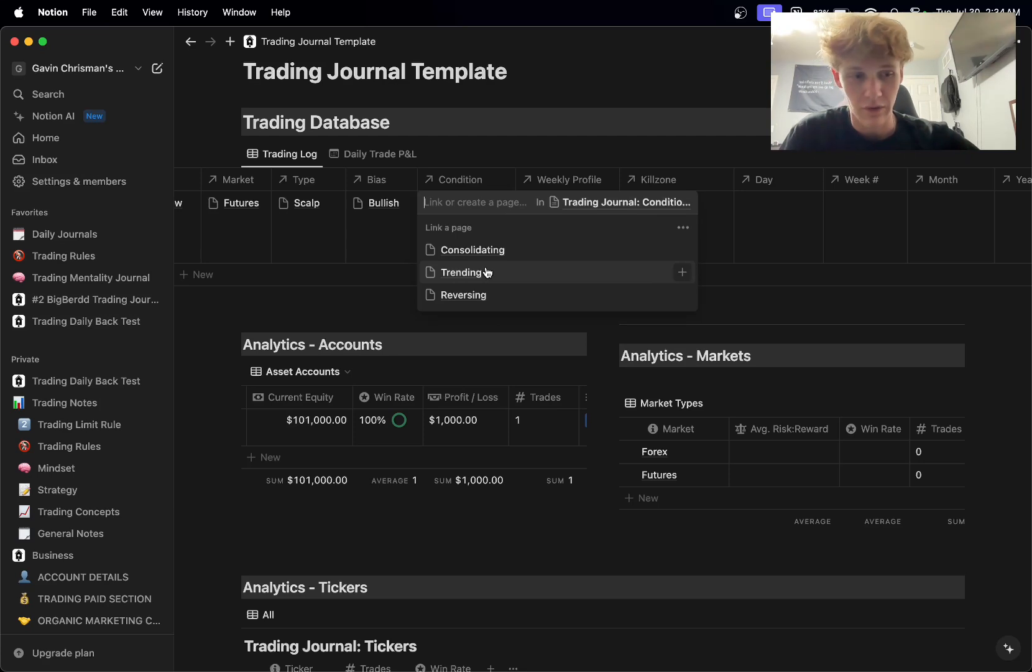
pyautogui.click(510, 300)
pyautogui.click(469, 321)
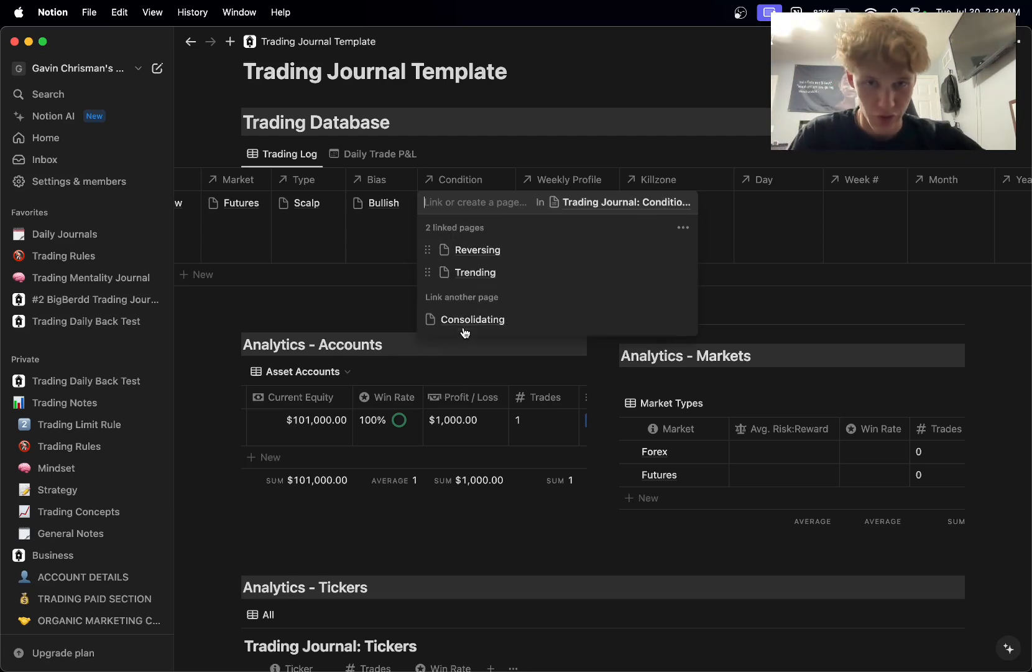
pyautogui.click(309, 350)
# Step: Set the NQ Long trade's Weekly Profile to Unknown (Too Early To Tell)
pyautogui.hscroll(2, 376, 295)
pyautogui.click(491, 255)
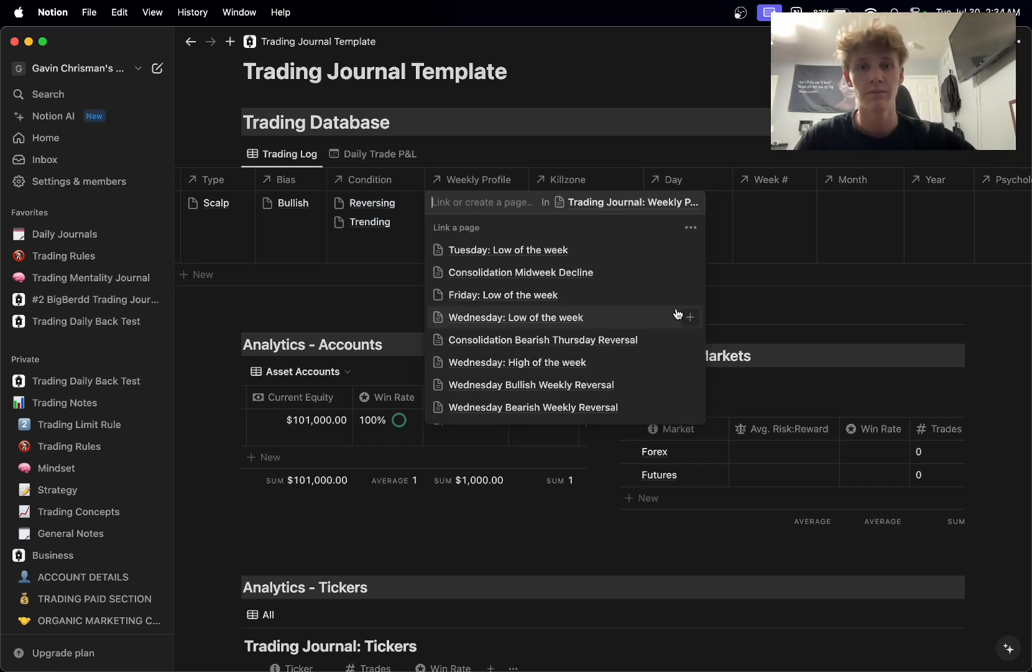
pyautogui.scroll(-4, 596, 336)
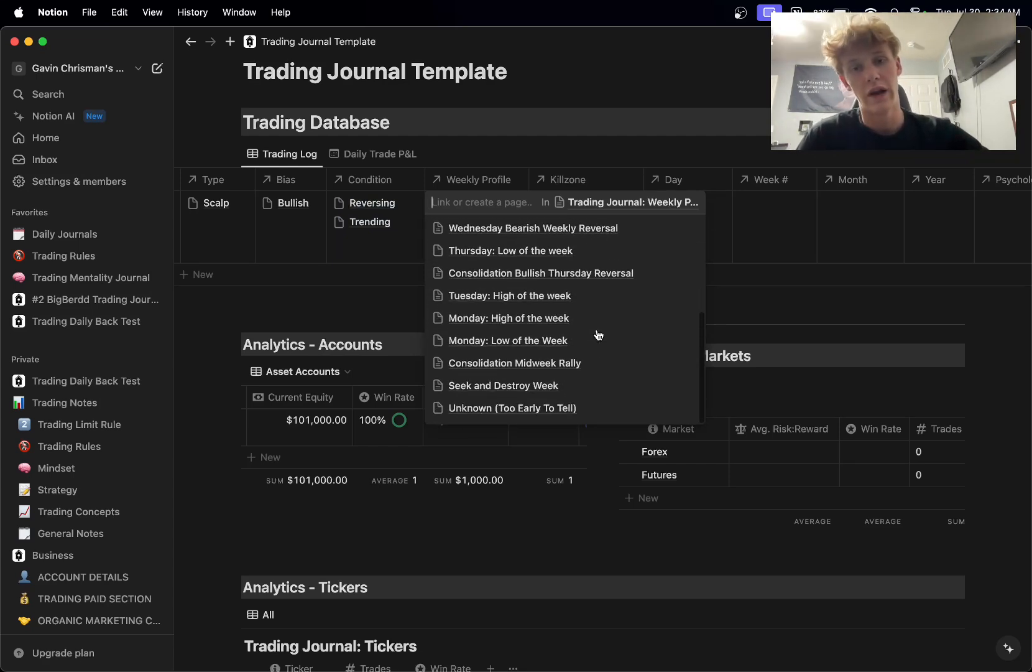
pyautogui.click(496, 408)
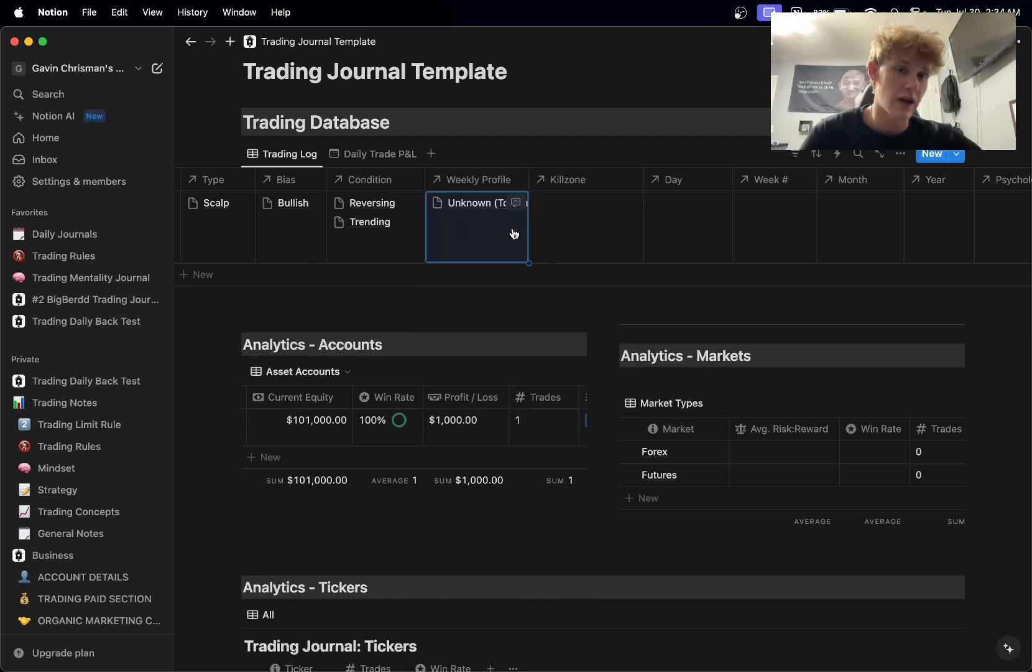
# Step: Examine the Tuesday: Low of the week page and its enlarged profile diagram in the Weekly Profiles analytics
pyautogui.scroll(-5, 514, 233)
pyautogui.scroll(-15, 514, 234)
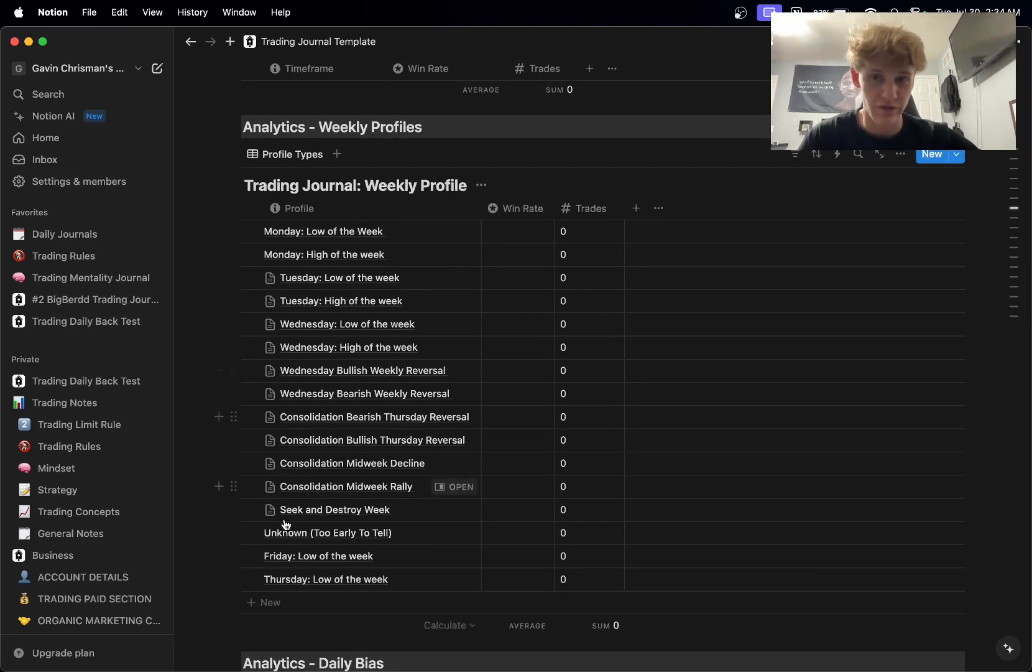
pyautogui.click(460, 278)
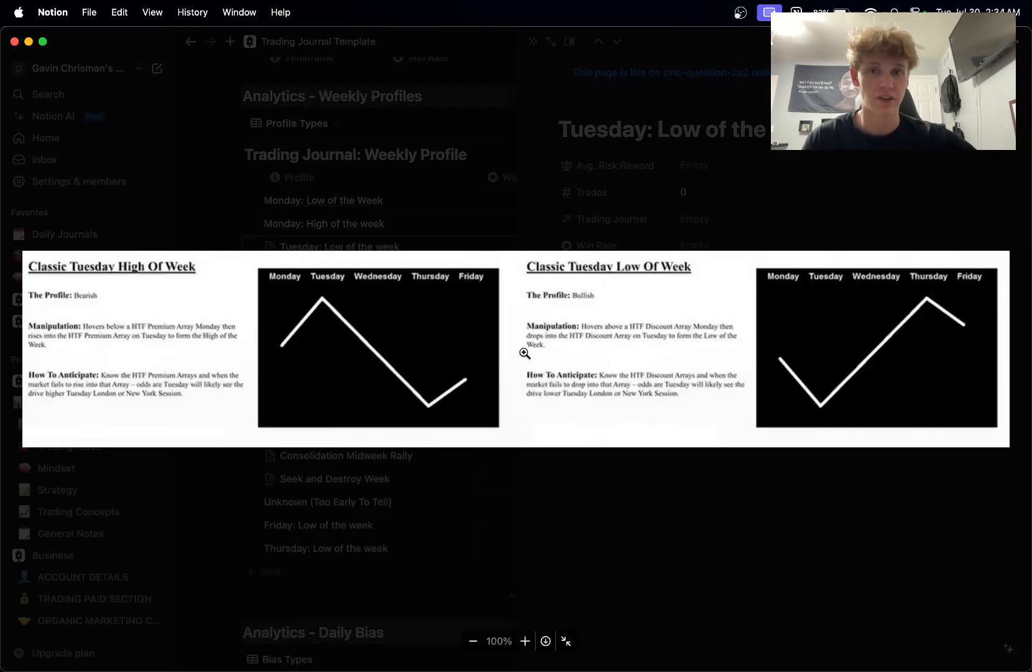
pyautogui.click(519, 484)
pyautogui.press('Escape')
# Step: Link the New York Open and Index AM Session killzones to the NQ Long trade
pyautogui.click(572, 367)
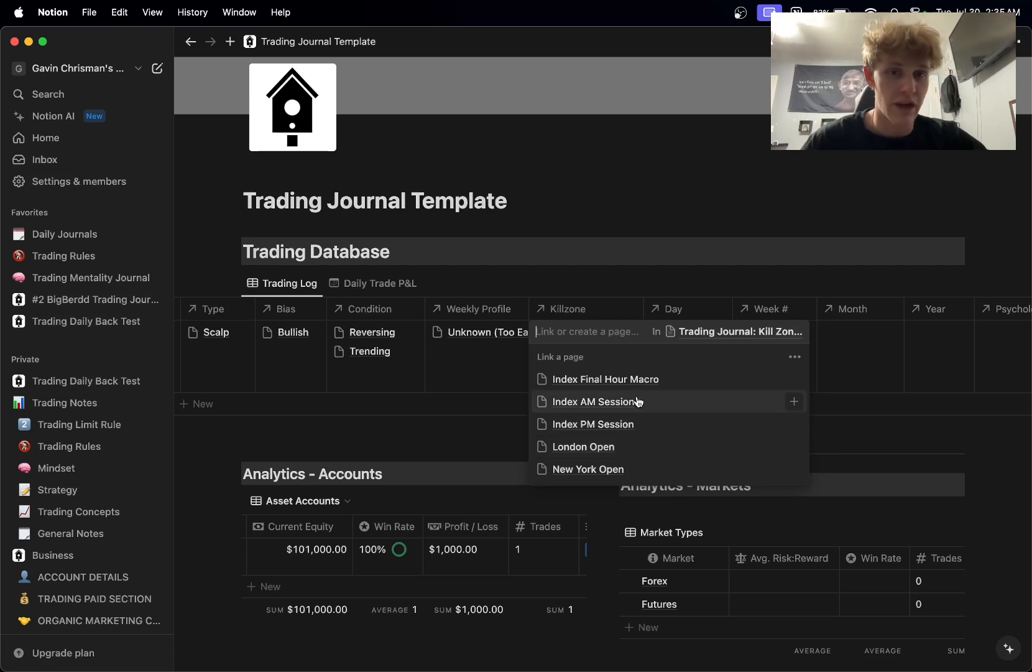
pyautogui.click(442, 438)
pyautogui.hscroll(1, 498, 371)
pyautogui.click(522, 363)
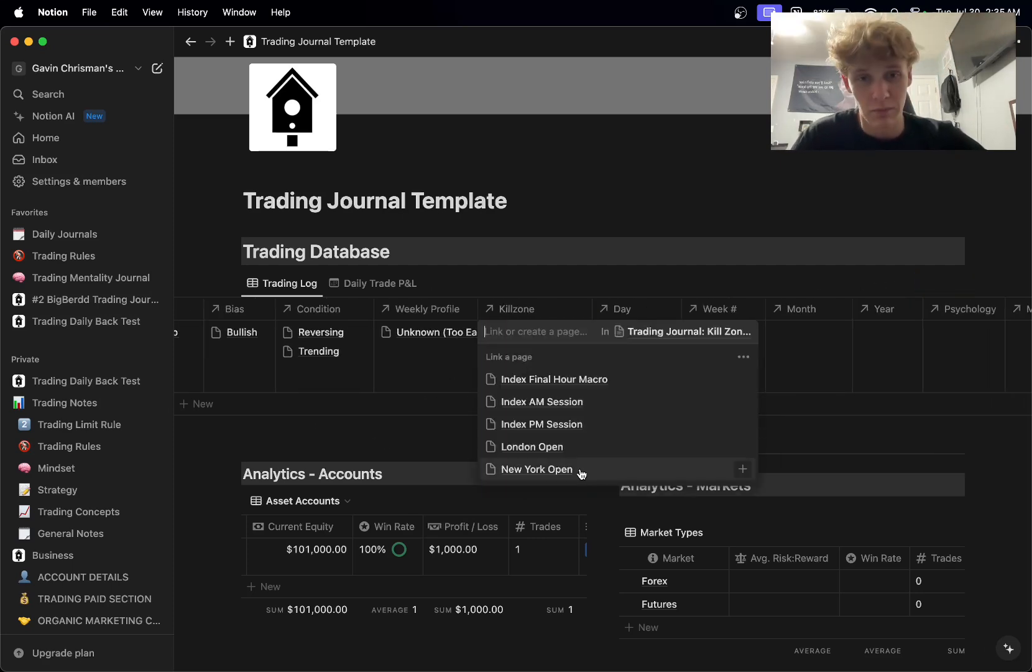
pyautogui.click(581, 471)
pyautogui.click(591, 448)
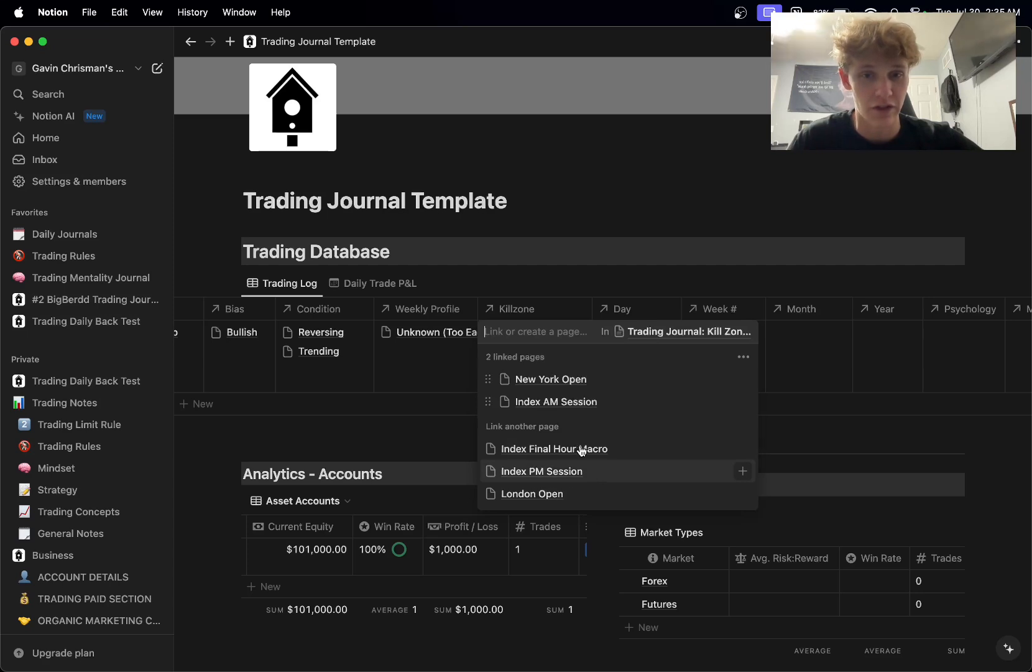
pyautogui.click(373, 424)
# Step: Set the NQ Long trade's Day to Monday and its Week # to Transition Week
pyautogui.hscroll(3, 468, 356)
pyautogui.click(517, 347)
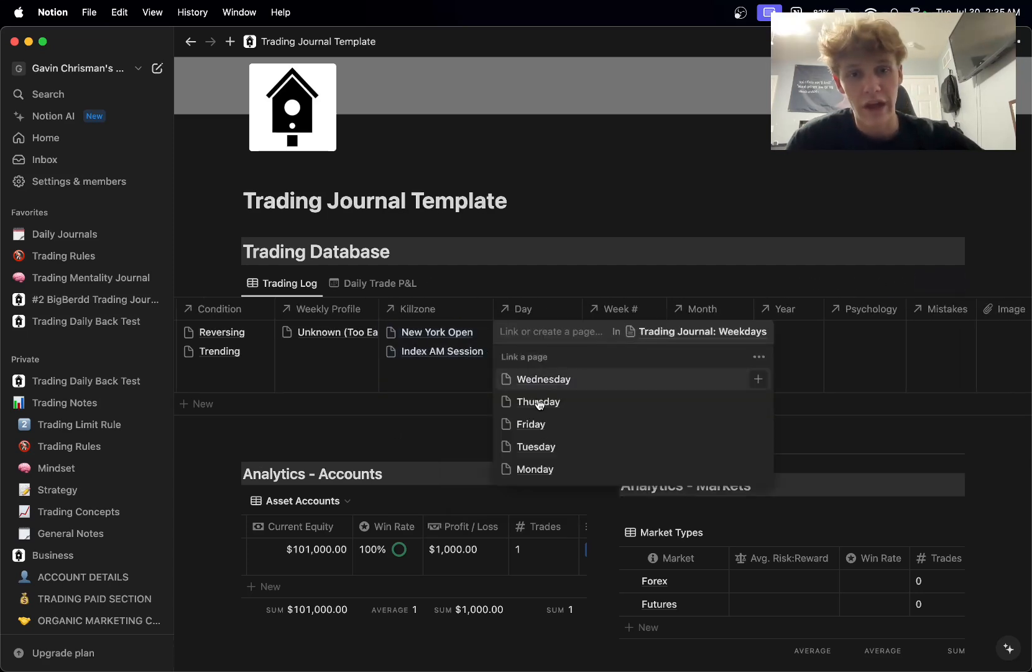
pyautogui.click(549, 470)
pyautogui.click(427, 437)
pyautogui.hscroll(4, 454, 362)
pyautogui.click(454, 362)
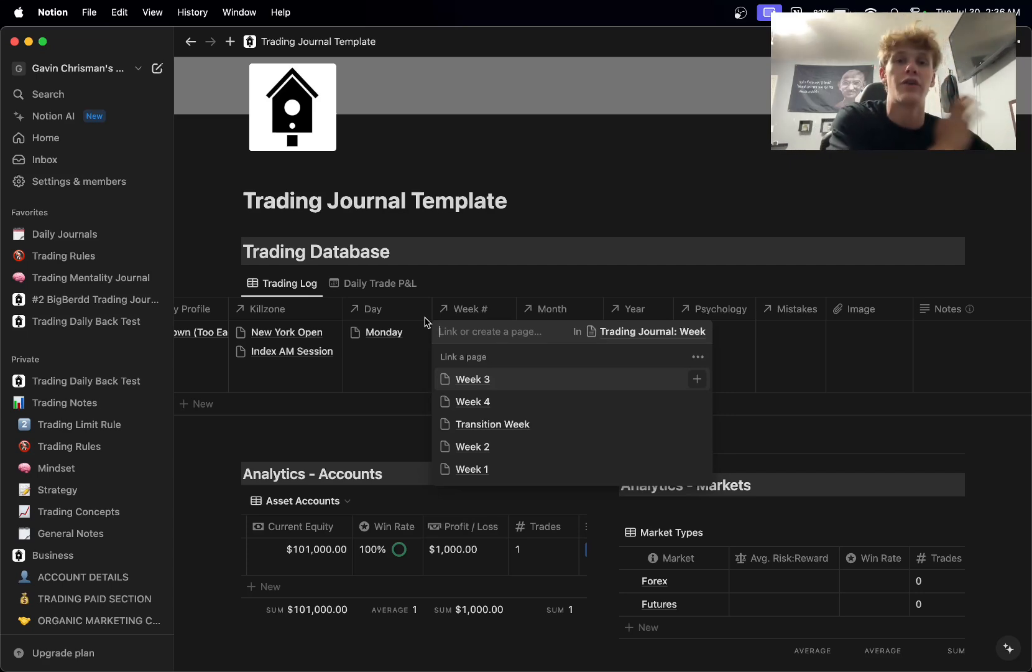
pyautogui.click(490, 424)
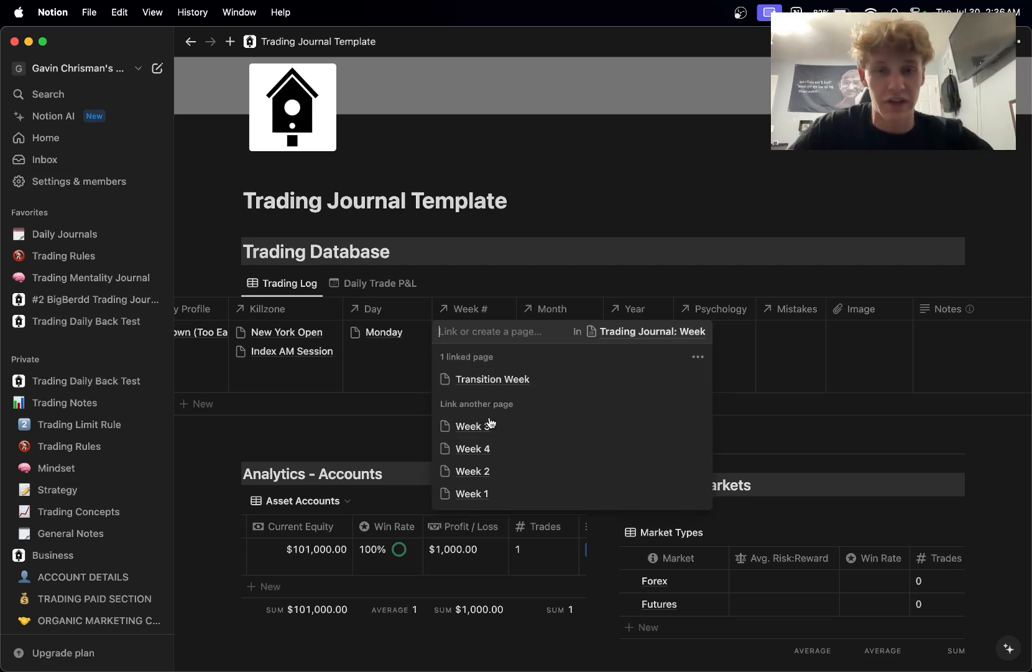
pyautogui.click(386, 438)
# Step: Set the NQ Long trade's Month to July and its Year to 2024
pyautogui.hscroll(3, 522, 348)
pyautogui.click(519, 349)
pyautogui.scroll(-3, 515, 541)
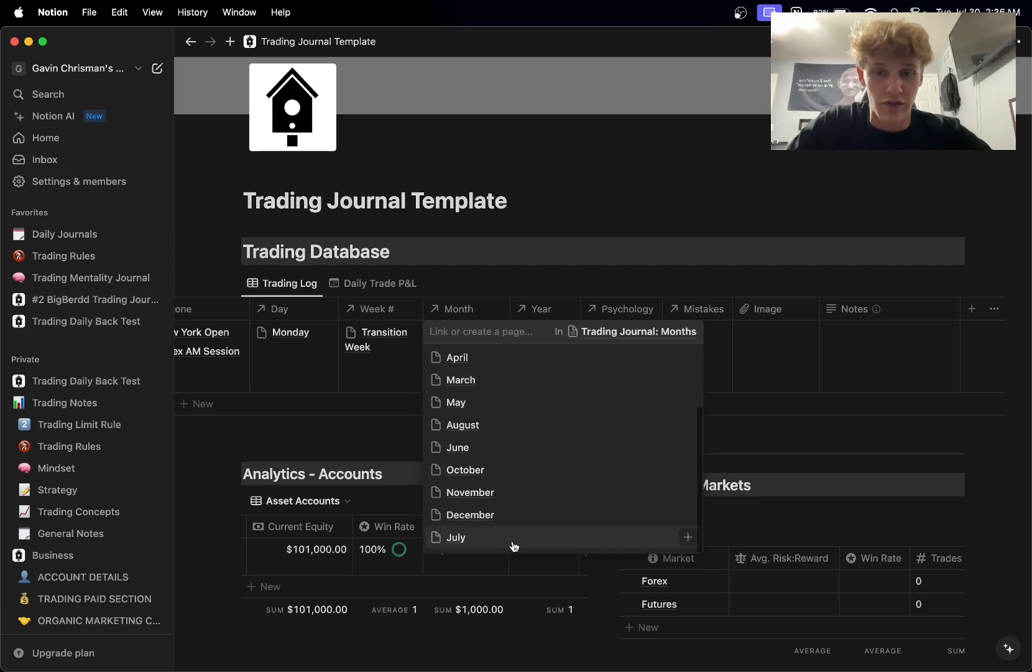
pyautogui.click(496, 538)
pyautogui.click(339, 418)
pyautogui.click(575, 361)
pyautogui.click(605, 378)
pyautogui.click(488, 438)
# Step: Set the NQ Long trade's Psychology property to Confident
pyautogui.click(597, 348)
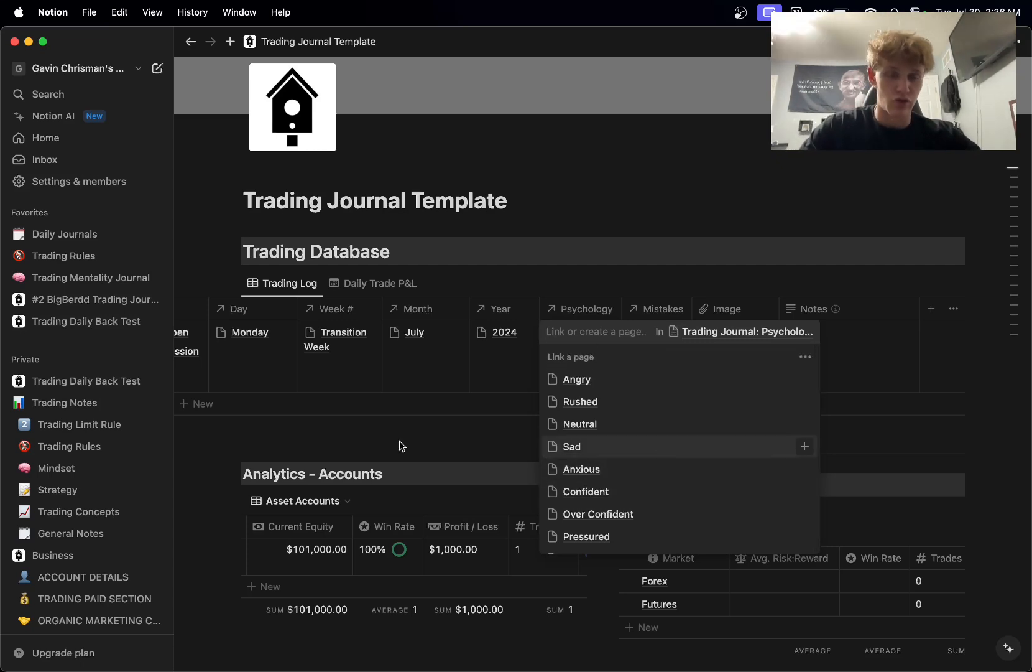
pyautogui.scroll(-1, 696, 411)
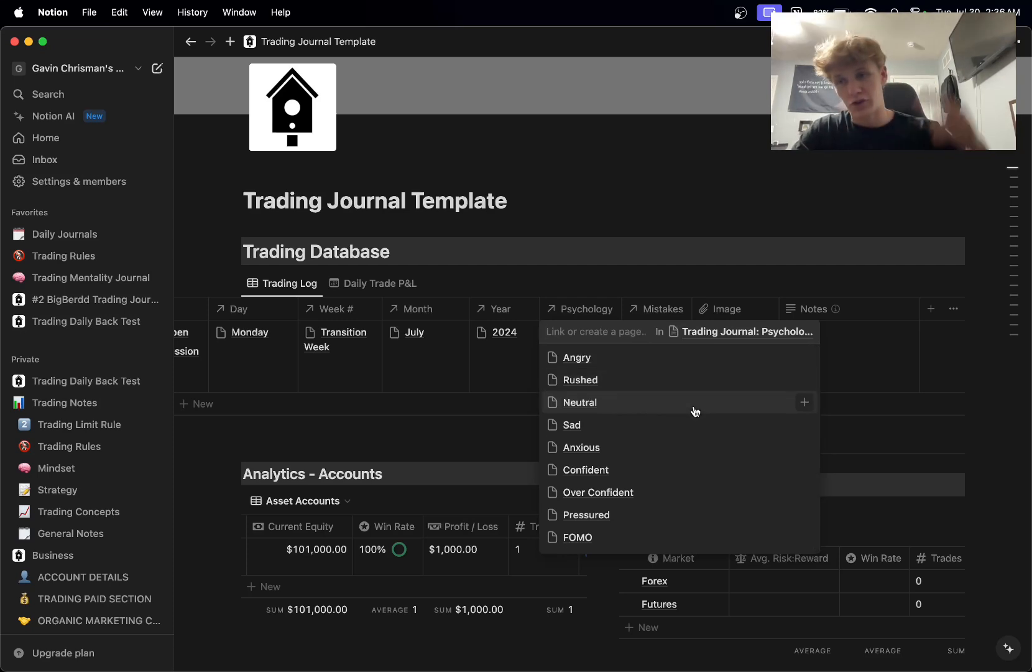
pyautogui.scroll(1, 643, 471)
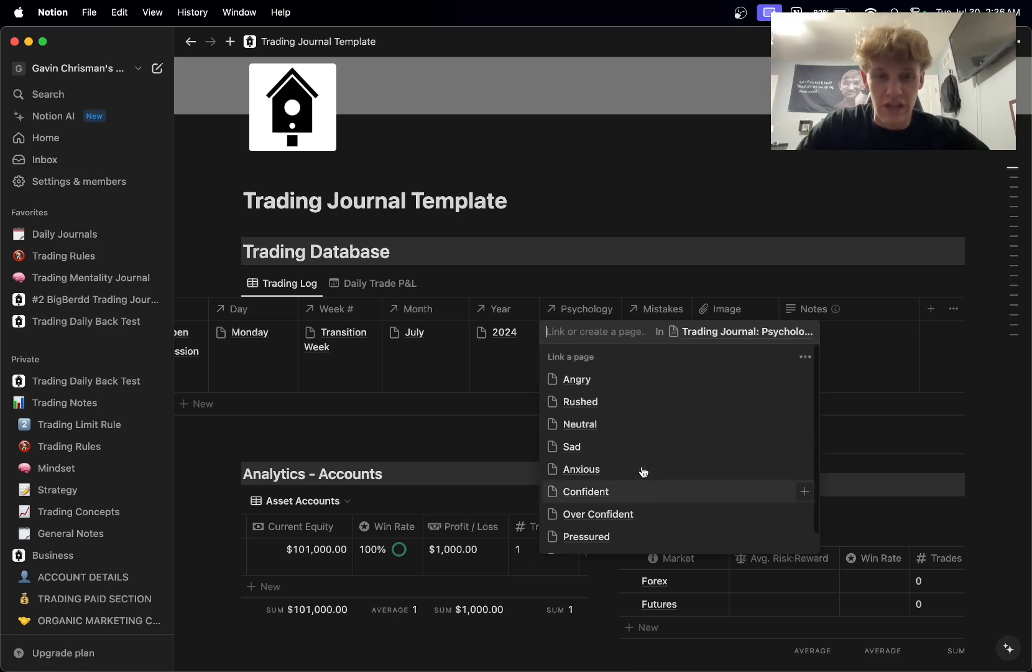
pyautogui.scroll(-1, 652, 481)
pyautogui.scroll(1, 653, 482)
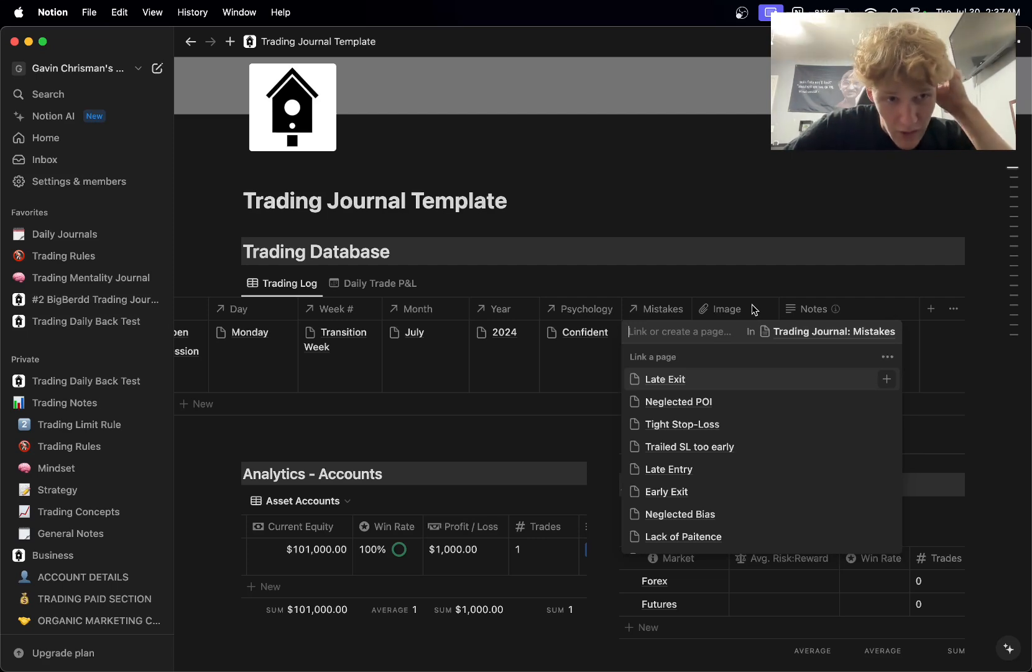
# Step: Look through the predefined trading mistakes available for the NQ Long trade's Mistakes property without linking any
pyautogui.scroll(-3, 782, 421)
pyautogui.scroll(3, 785, 423)
pyautogui.scroll(-3, 785, 423)
pyautogui.scroll(3, 784, 423)
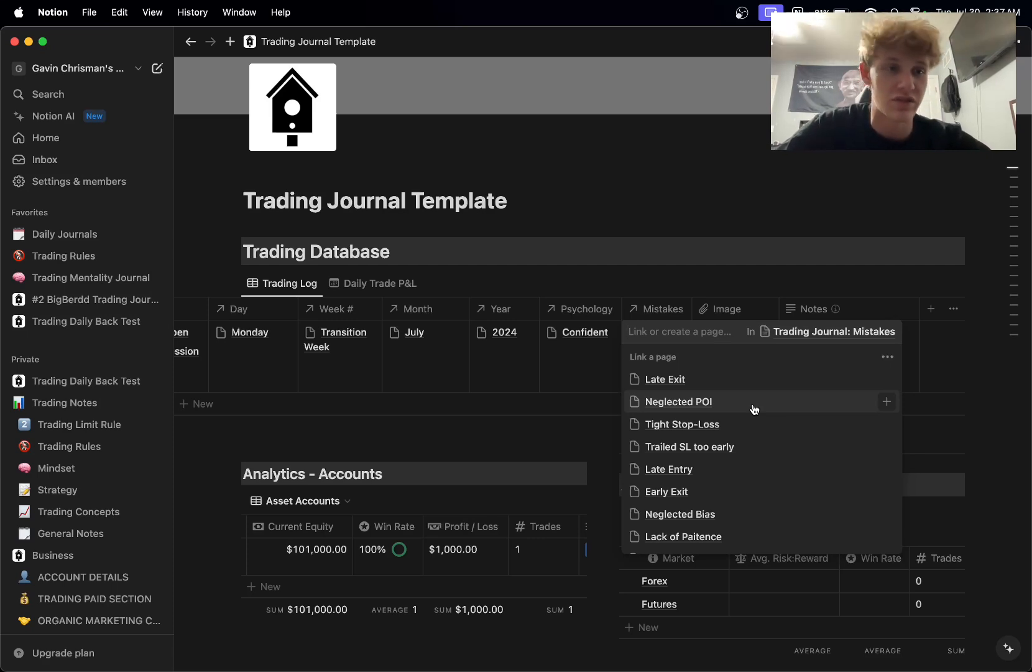
pyautogui.scroll(-3, 731, 536)
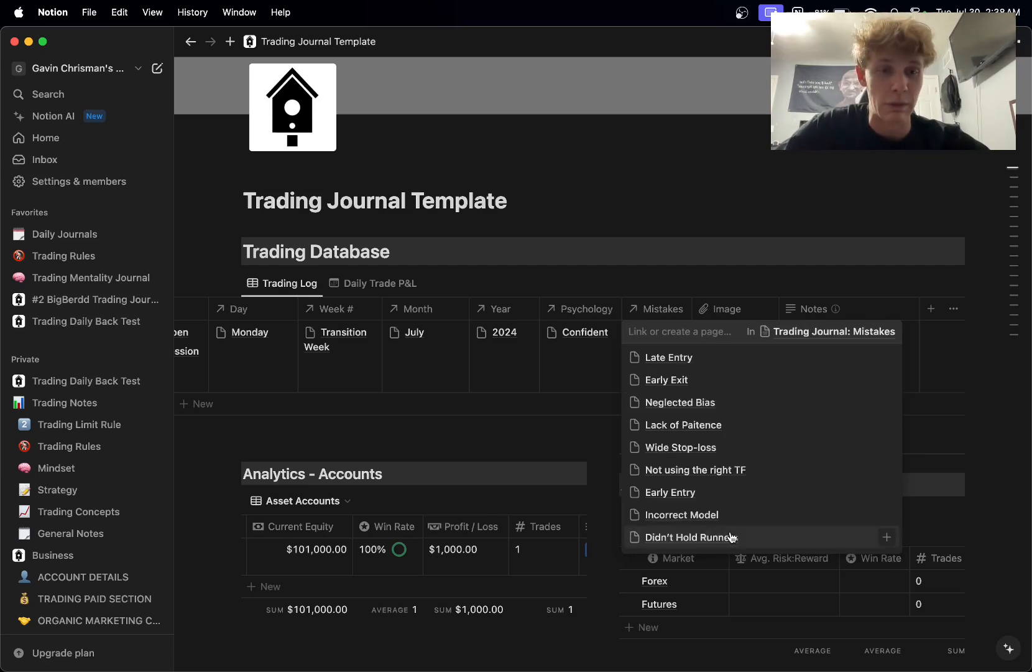
pyautogui.press('Escape')
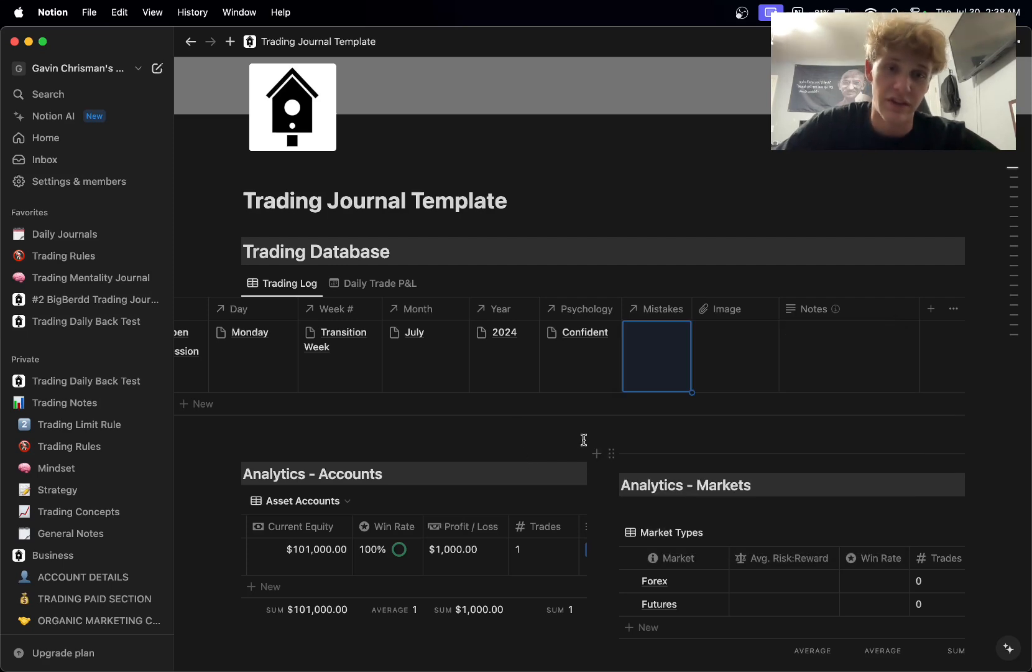
pyautogui.click(665, 366)
pyautogui.click(736, 332)
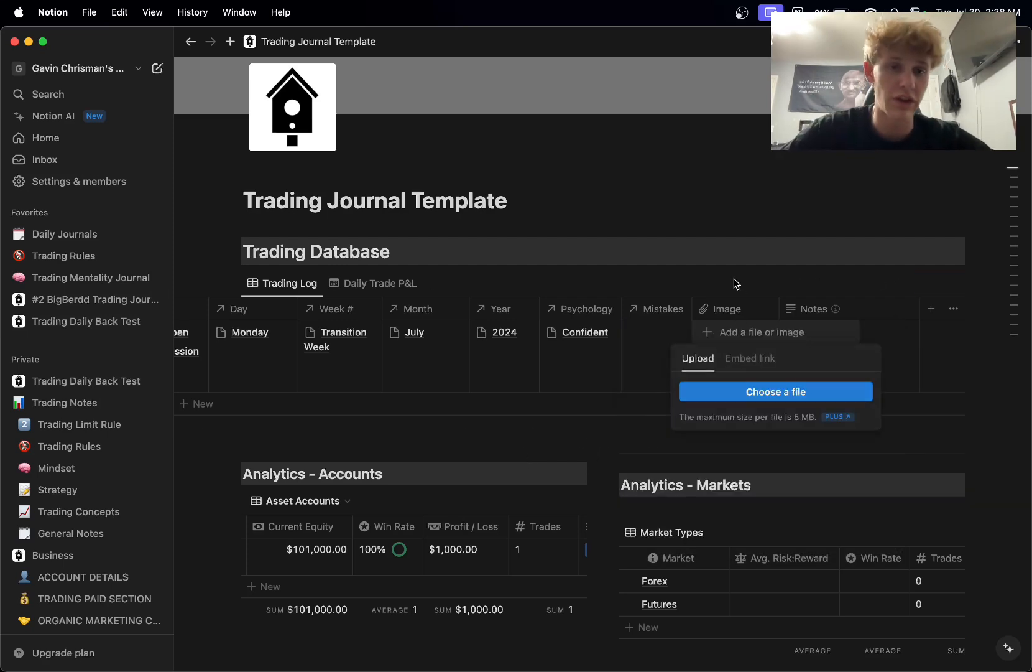
pyautogui.press('Escape')
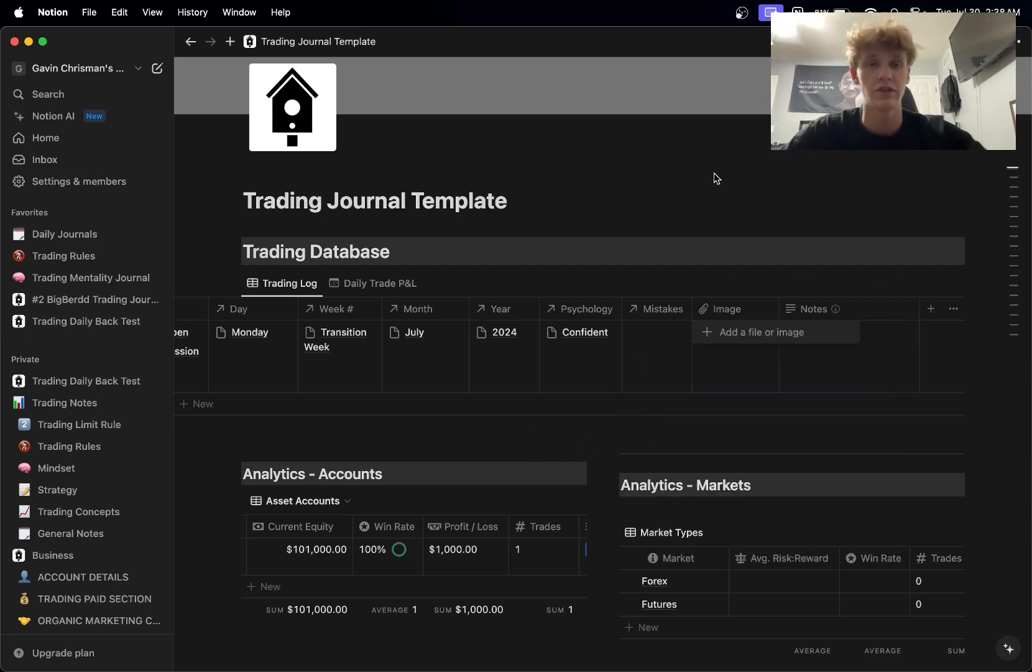
pyautogui.press('Escape')
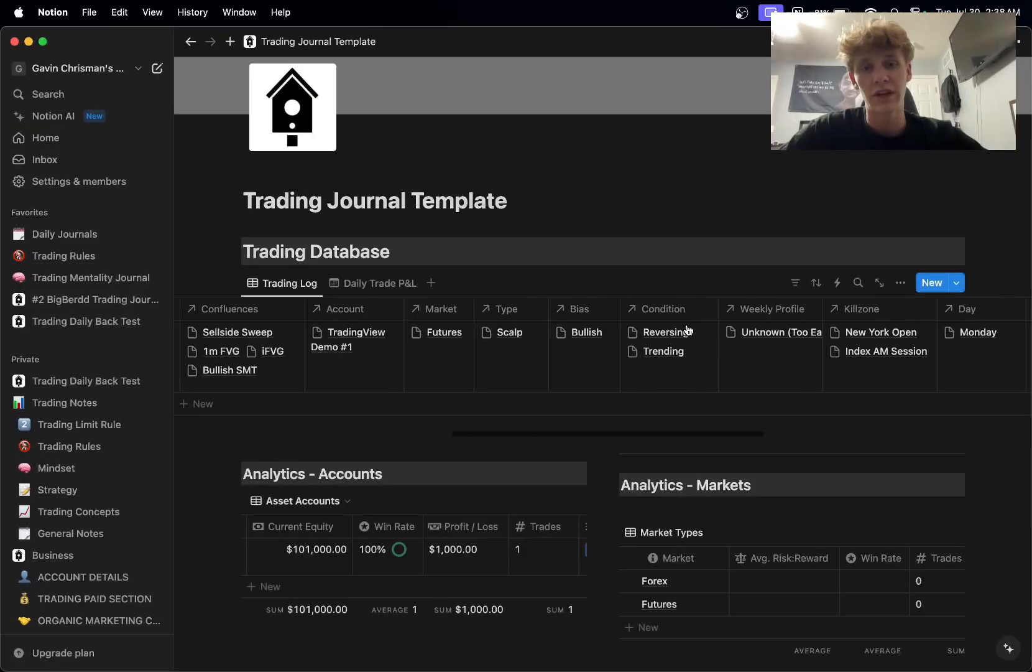
pyautogui.hscroll(-12, 688, 330)
pyautogui.hscroll(20, 689, 330)
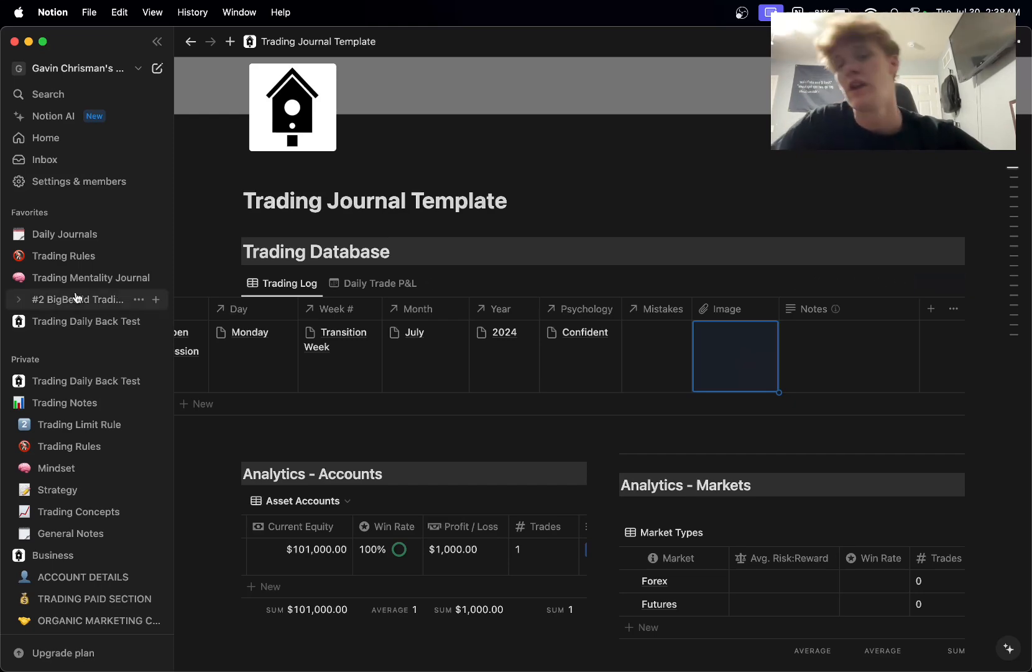
# Step: Switch to TradingView and copy a snapshot link of the annotated ES1! 1-minute chart
pyautogui.click(22, 388)
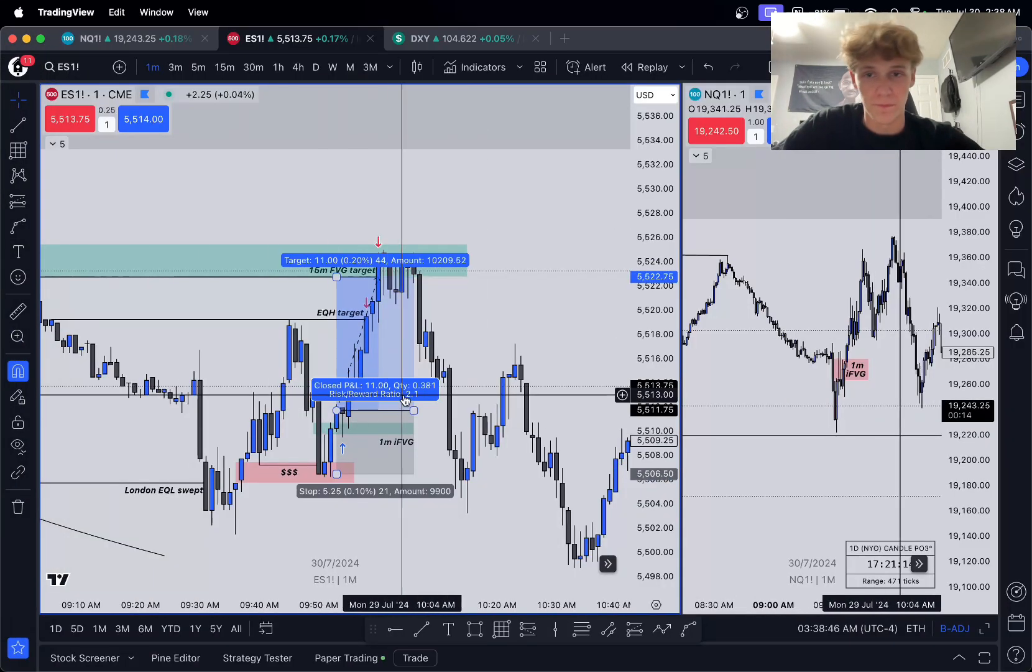
pyautogui.hscroll(-3, 523, 551)
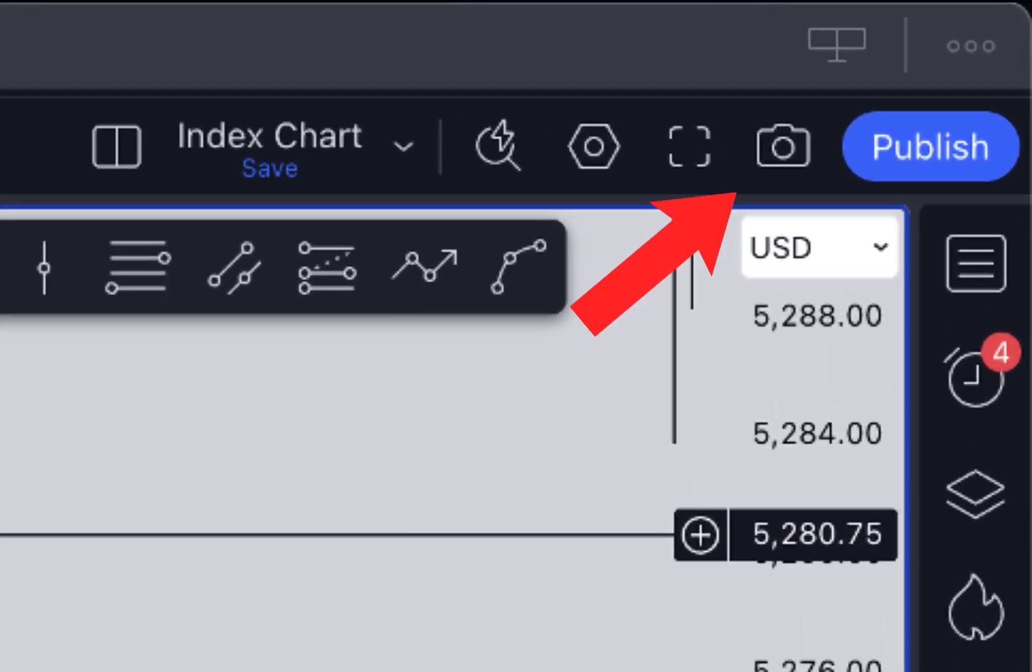
pyautogui.click(783, 146)
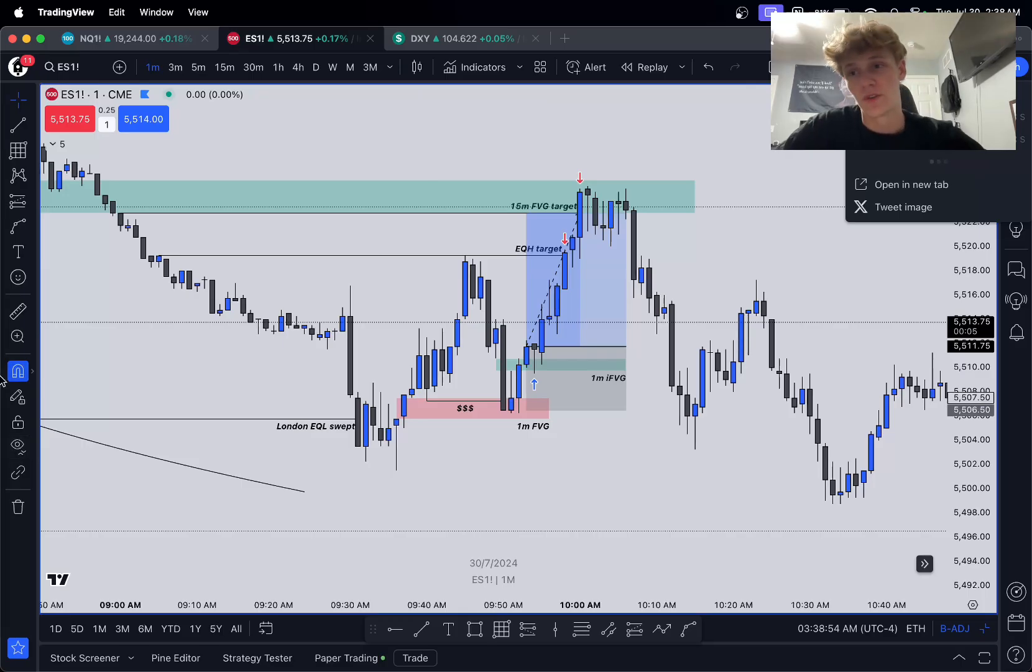
pyautogui.hotkey('alt', 's')
# Step: Return to Notion and embed the copied TradingView snapshot link in the NQ Long trade's Image property
pyautogui.click(27, 463)
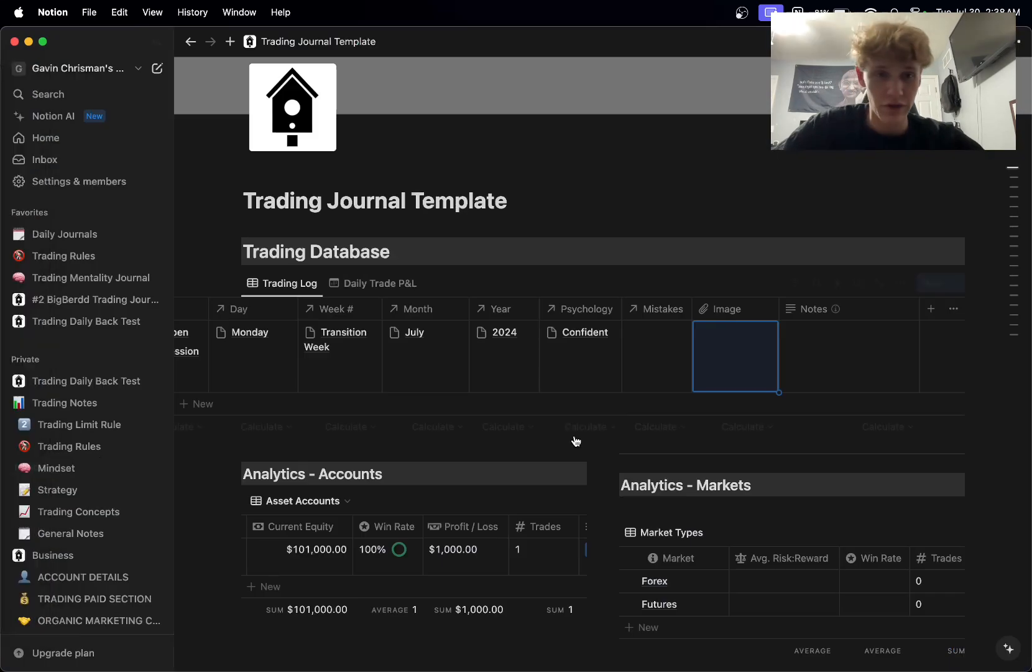
pyautogui.click(725, 343)
pyautogui.click(753, 358)
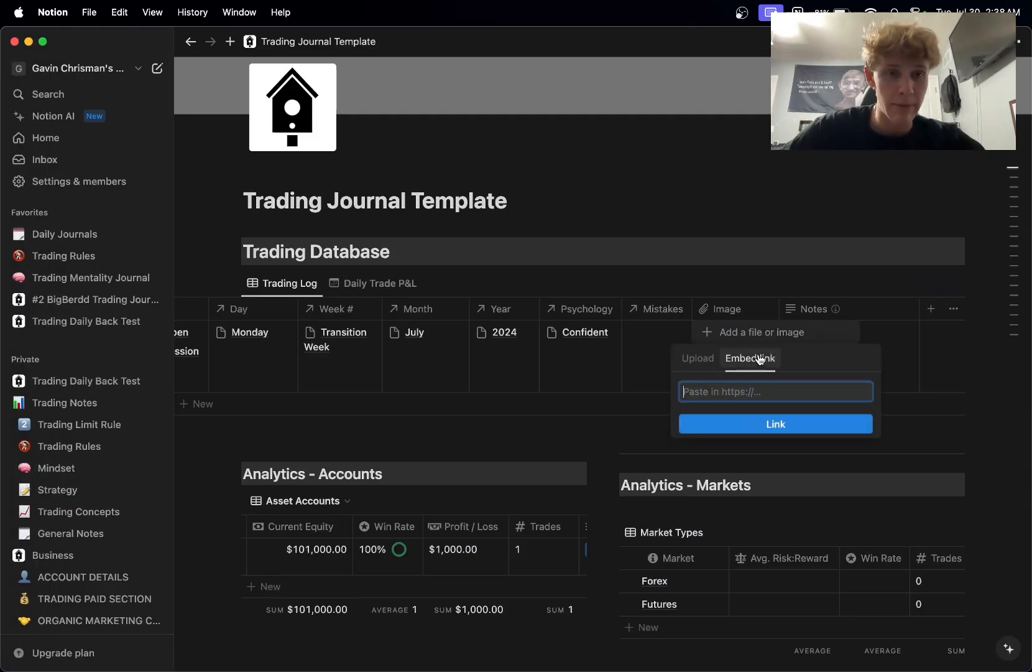
pyautogui.press('super+v')
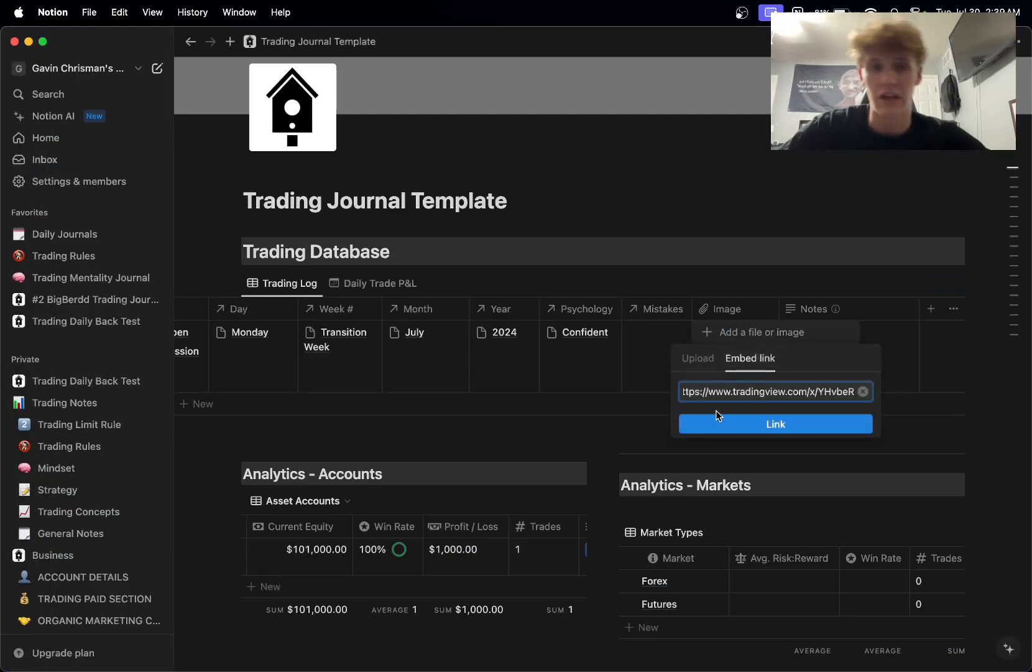
pyautogui.click(736, 422)
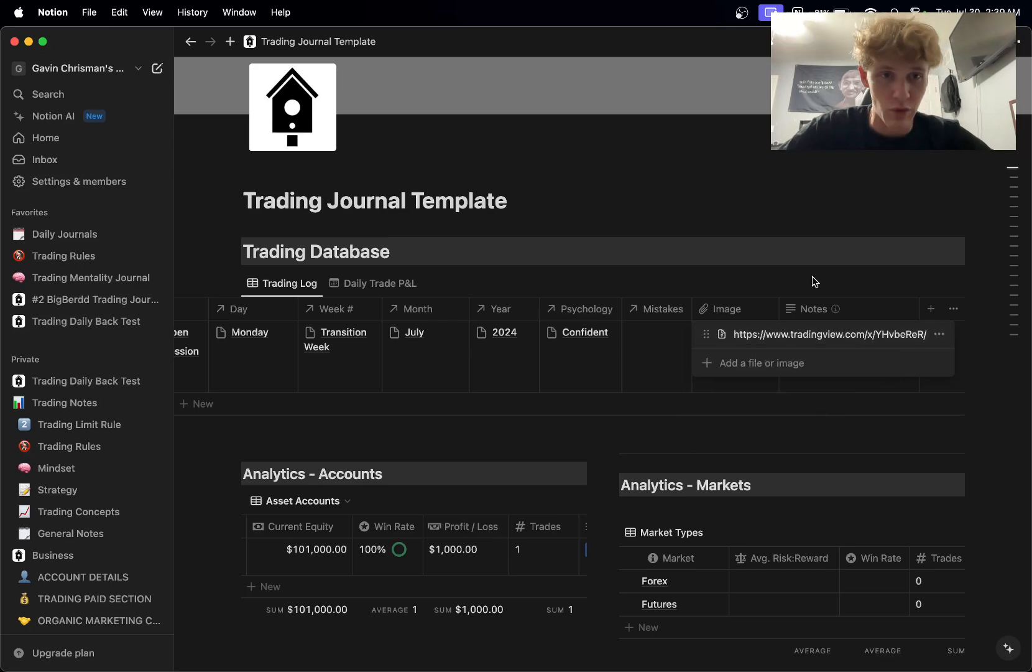
pyautogui.press('Escape')
# Step: View the embedded chart snapshot in the browser, dismiss its advertisement, and return to Notion
pyautogui.click(727, 333)
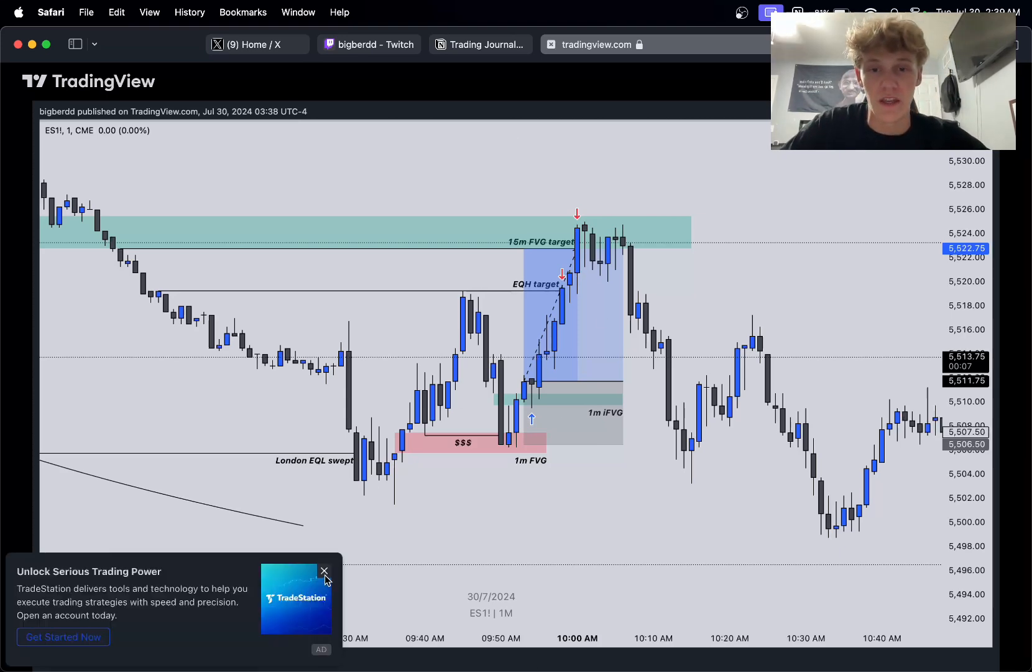
pyautogui.click(324, 571)
pyautogui.press('super+Tab')
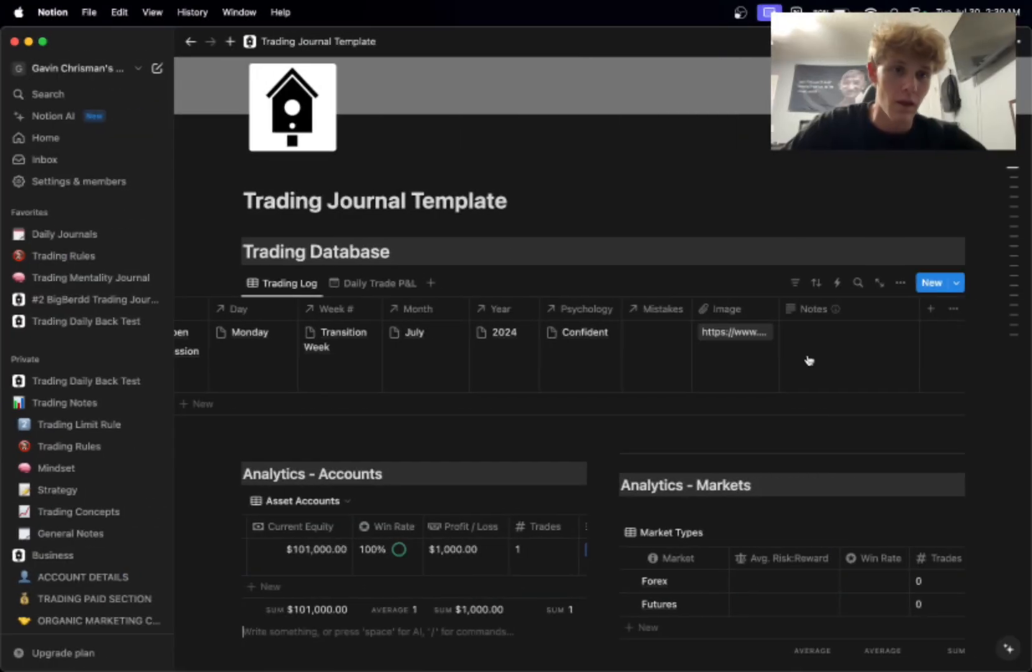
# Step: Read the guiding questions in the Notes property's description, leaving the NQ Long trade's note empty
pyautogui.click(839, 361)
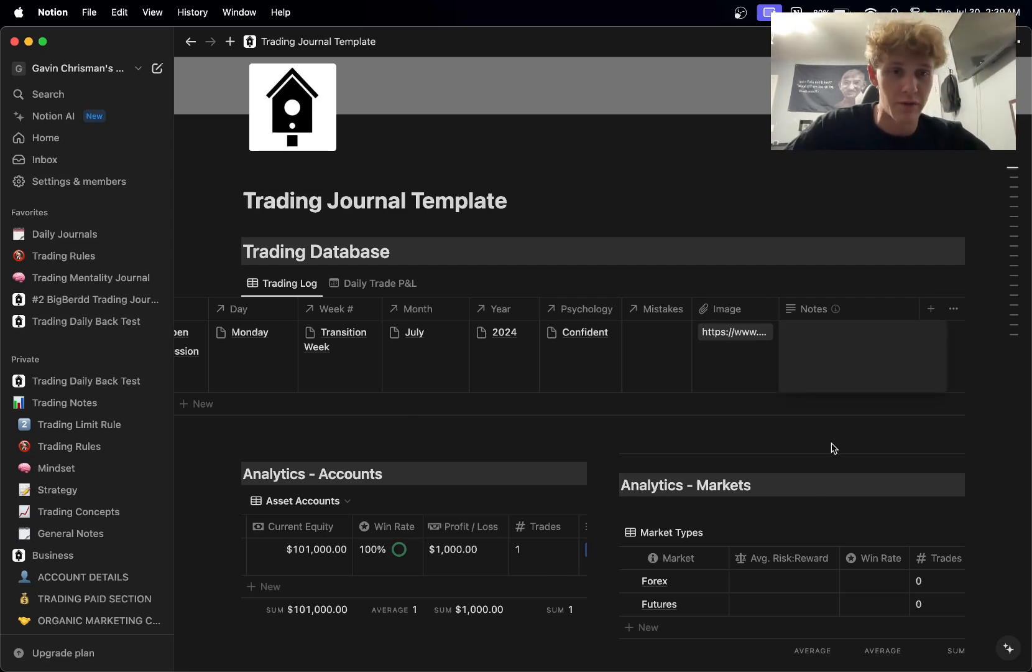
pyautogui.press('Escape')
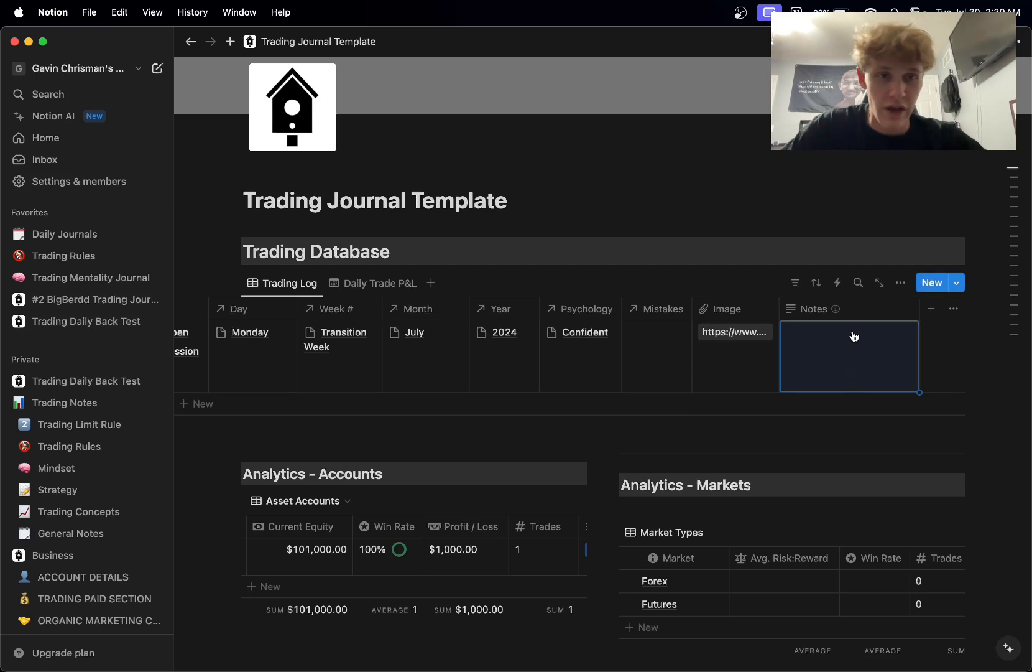
pyautogui.moveTo(844, 316)
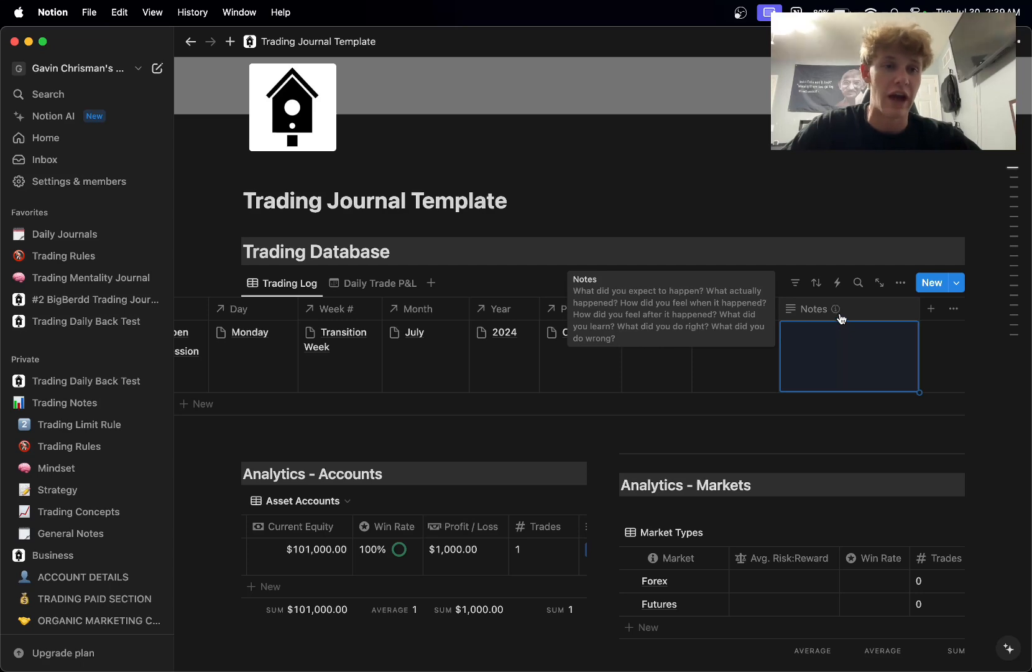
pyautogui.click(840, 312)
pyautogui.click(839, 310)
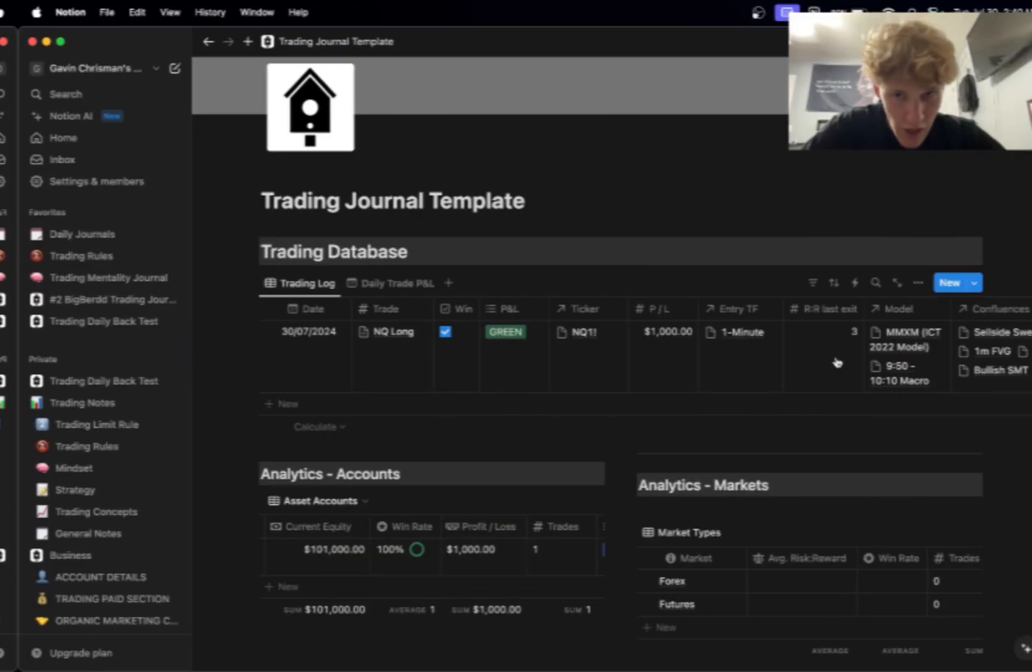
# Step: Review the NQ Long trade's logged properties and its figures in the Accounts, Markets and Tickers analytics
pyautogui.hscroll(10, 819, 363)
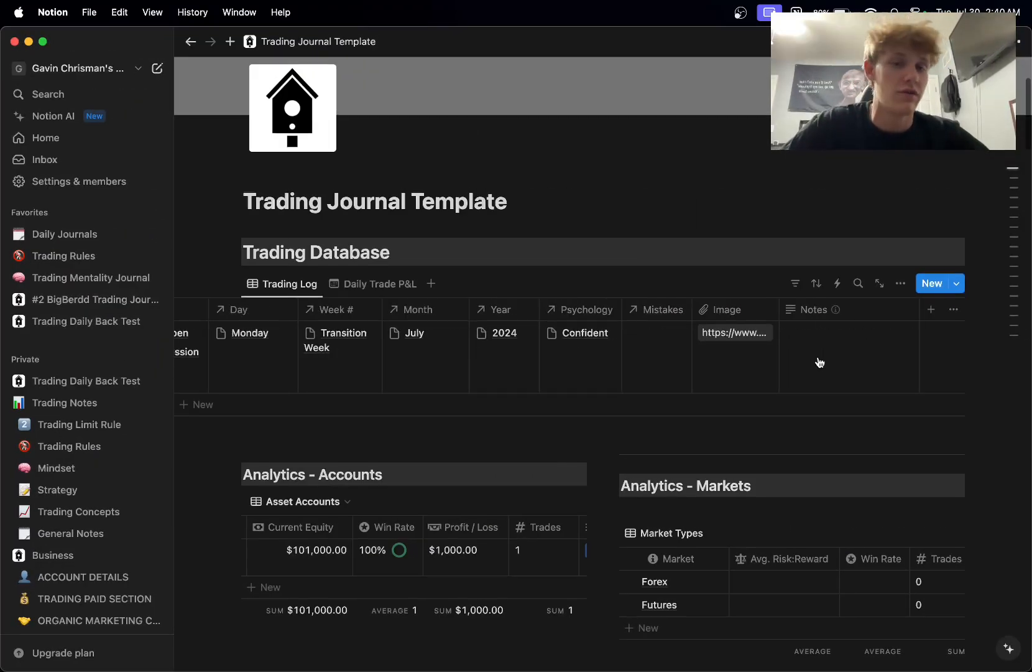
pyautogui.hscroll(-15, 820, 362)
pyautogui.hscroll(10, 820, 363)
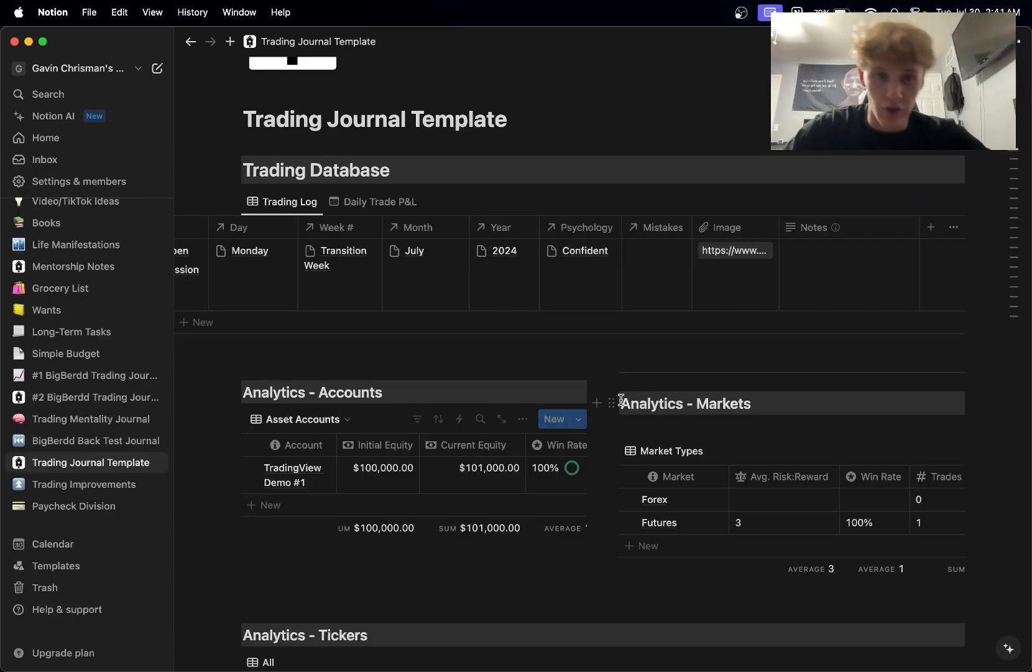
pyautogui.scroll(-5, 654, 404)
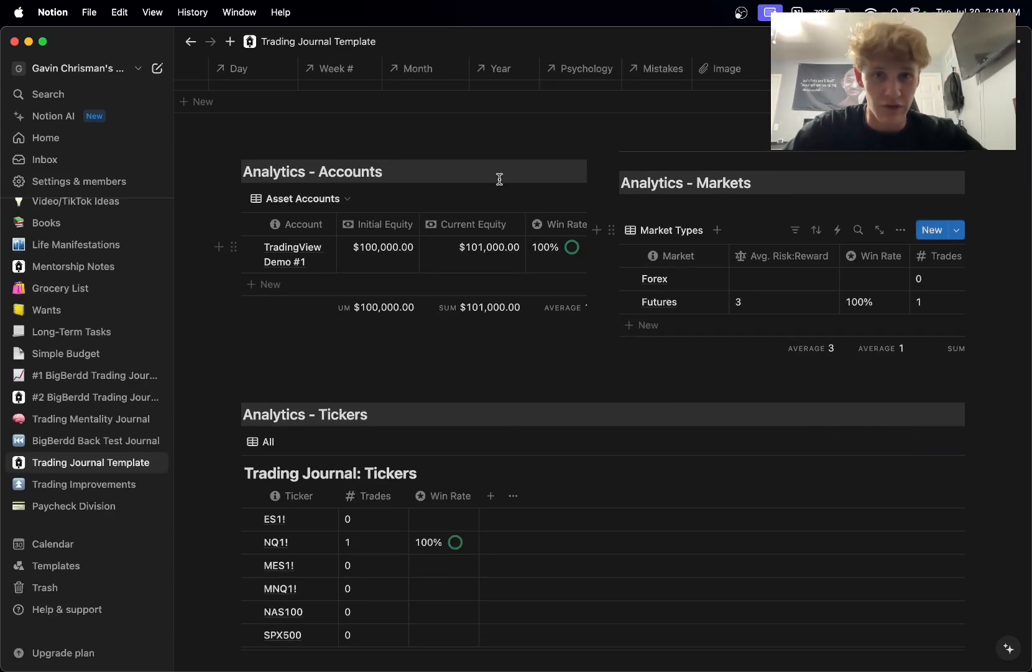
pyautogui.hscroll(2, 442, 276)
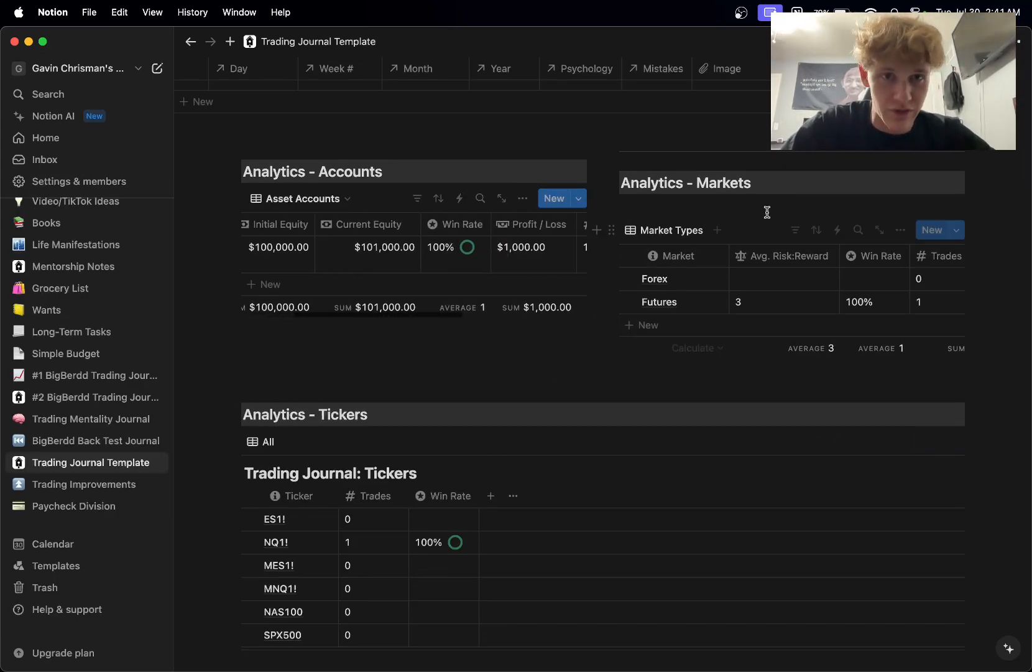
pyautogui.scroll(-5, 481, 368)
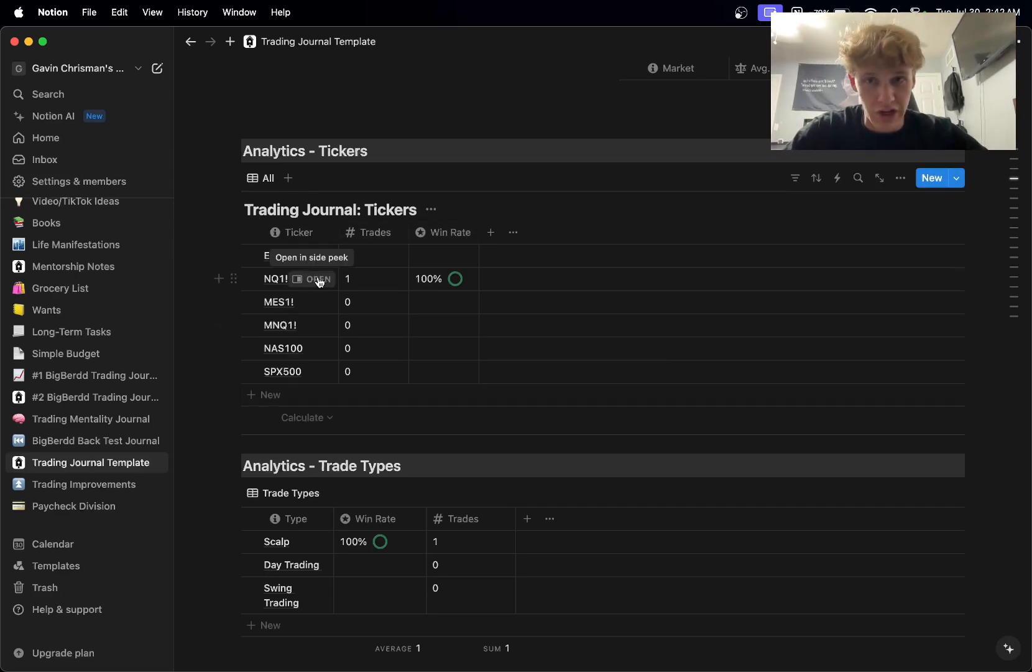
pyautogui.scroll(-5, 453, 289)
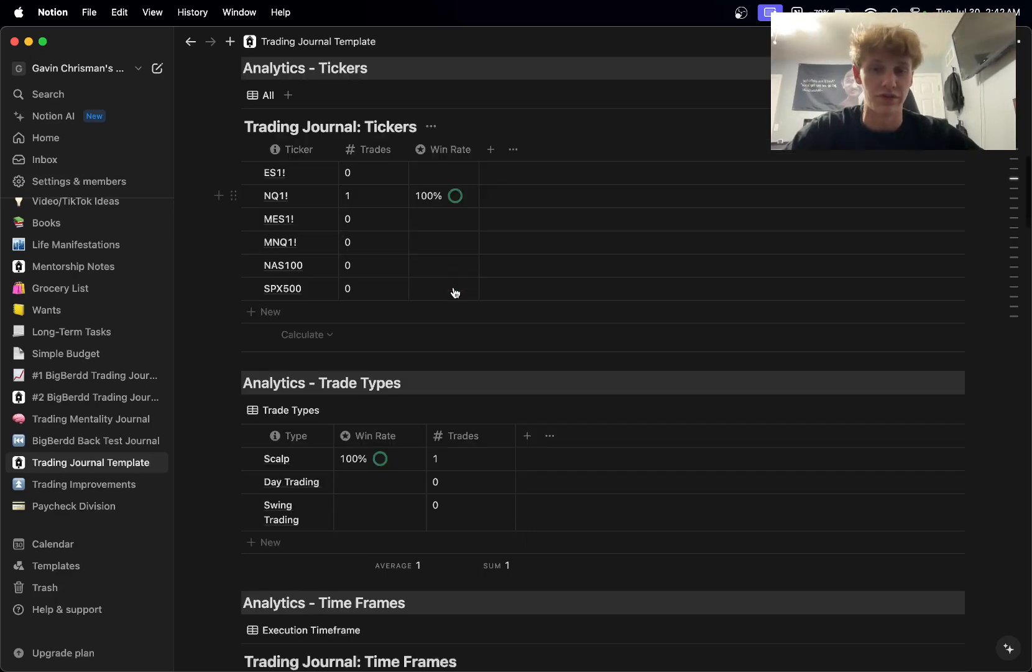
# Step: Examine the trade type, time frame, weekly profile, bias, condition, calendar, psychological and mistake analytics for the logged trade
pyautogui.scroll(-2, 419, 647)
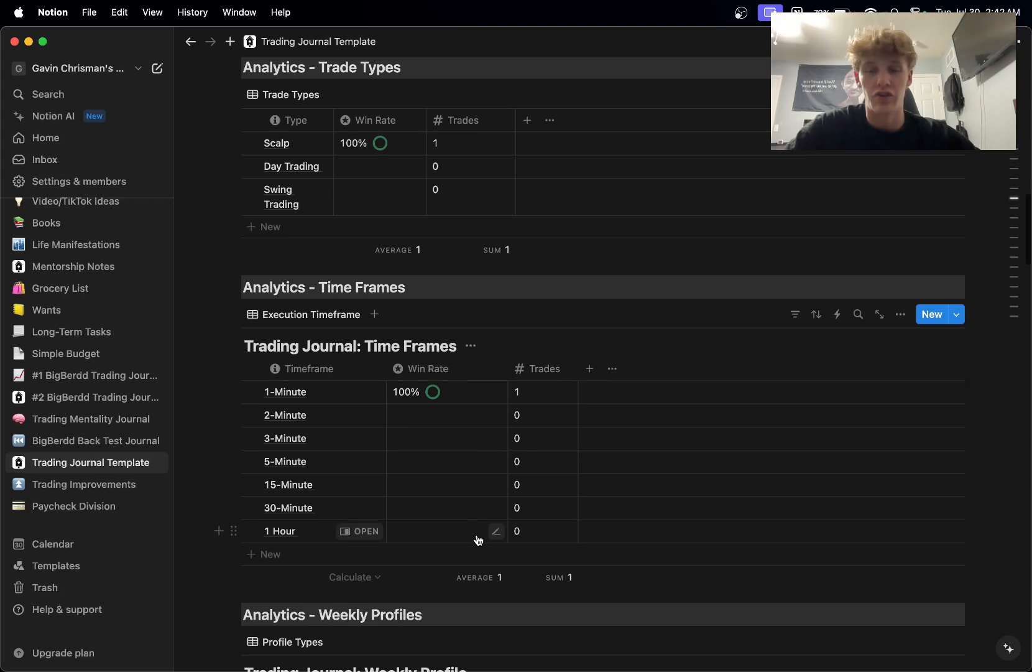
pyautogui.scroll(-4, 431, 387)
pyautogui.scroll(-8, 429, 392)
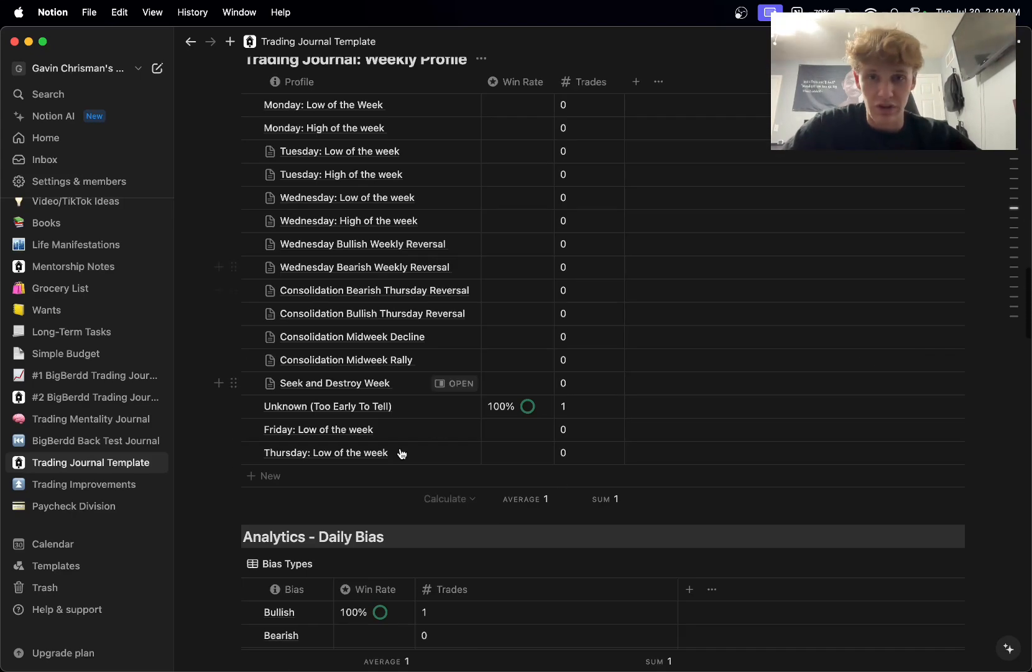
pyautogui.scroll(-1, 369, 451)
pyautogui.scroll(-4, 369, 450)
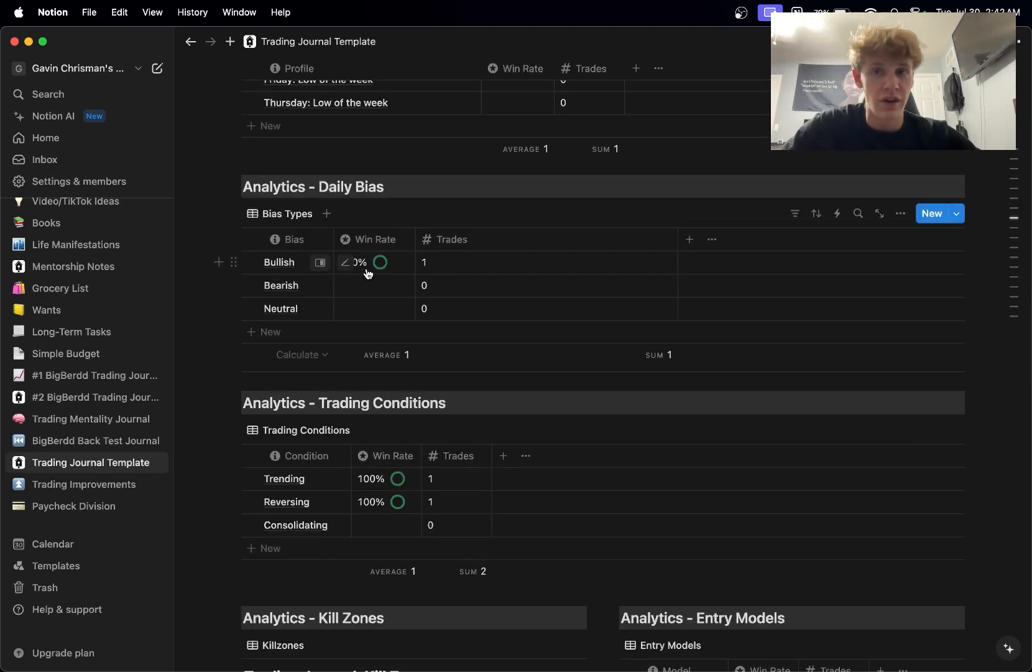
pyautogui.scroll(-7, 364, 273)
pyautogui.scroll(-15, 497, 412)
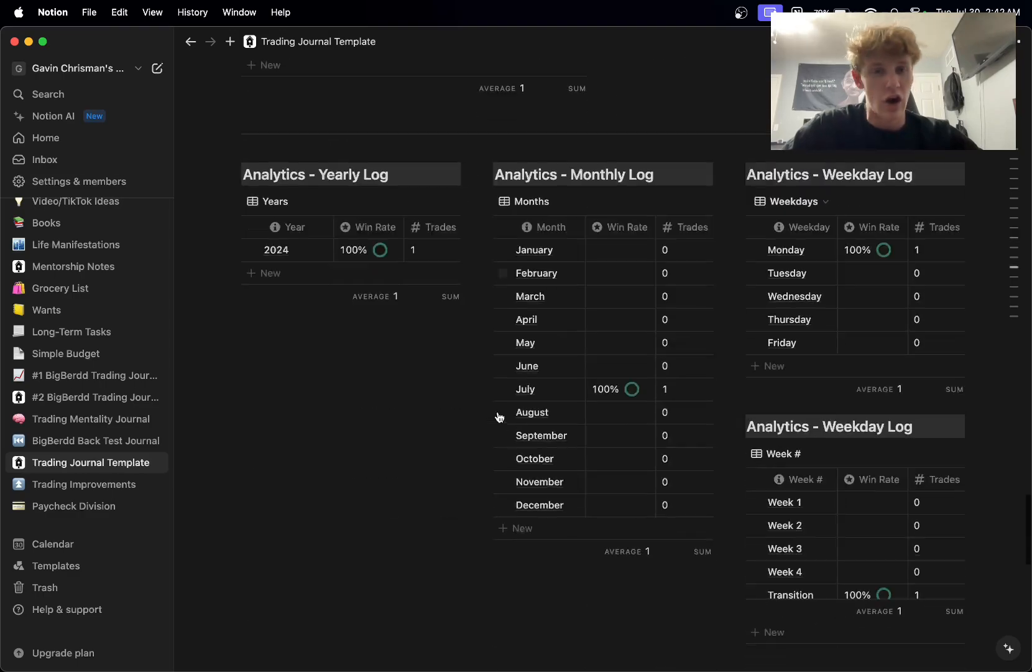
pyautogui.scroll(-2, 499, 415)
pyautogui.scroll(20, 498, 411)
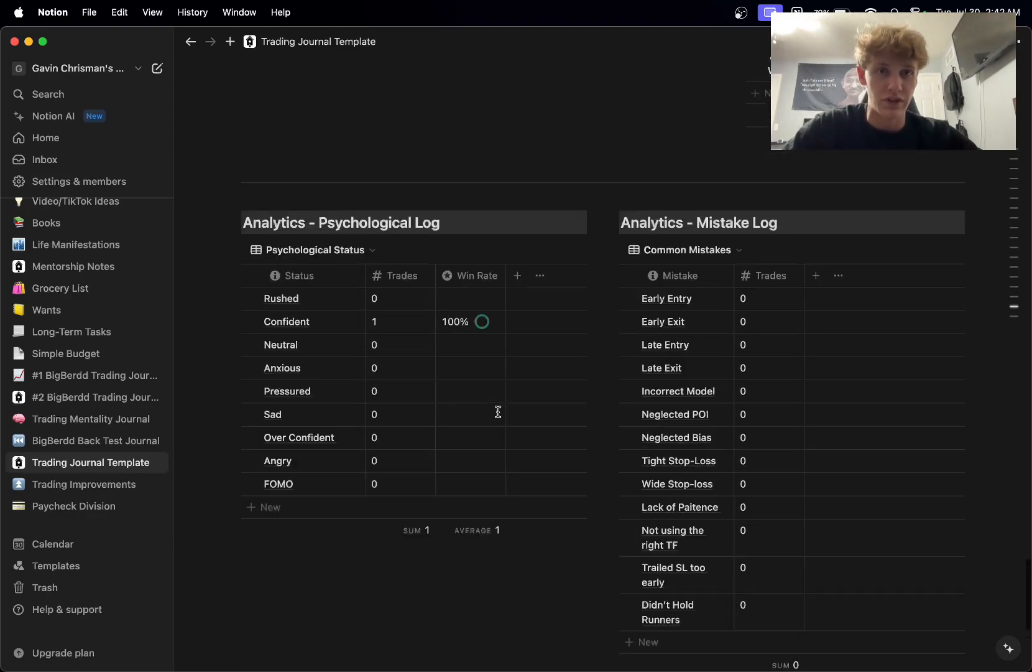
# Step: Return to the Trading Log and recheck the NQ Long entry against the Accounts, Markets and Tickers analytics
pyautogui.scroll(5, 499, 409)
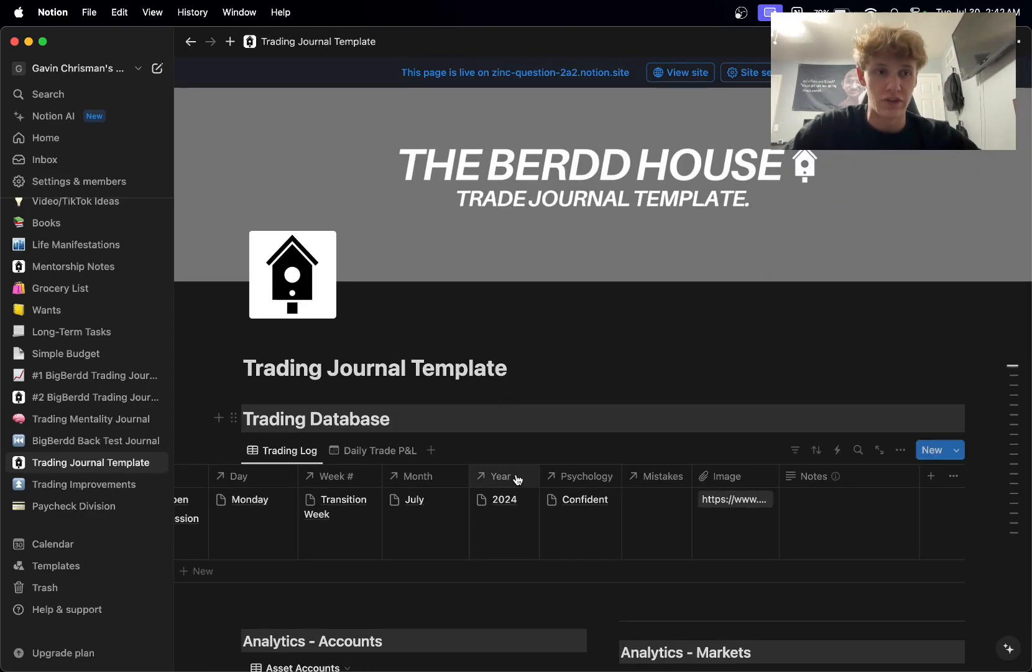
pyautogui.scroll(-4, 519, 476)
pyautogui.hscroll(-5, 607, 284)
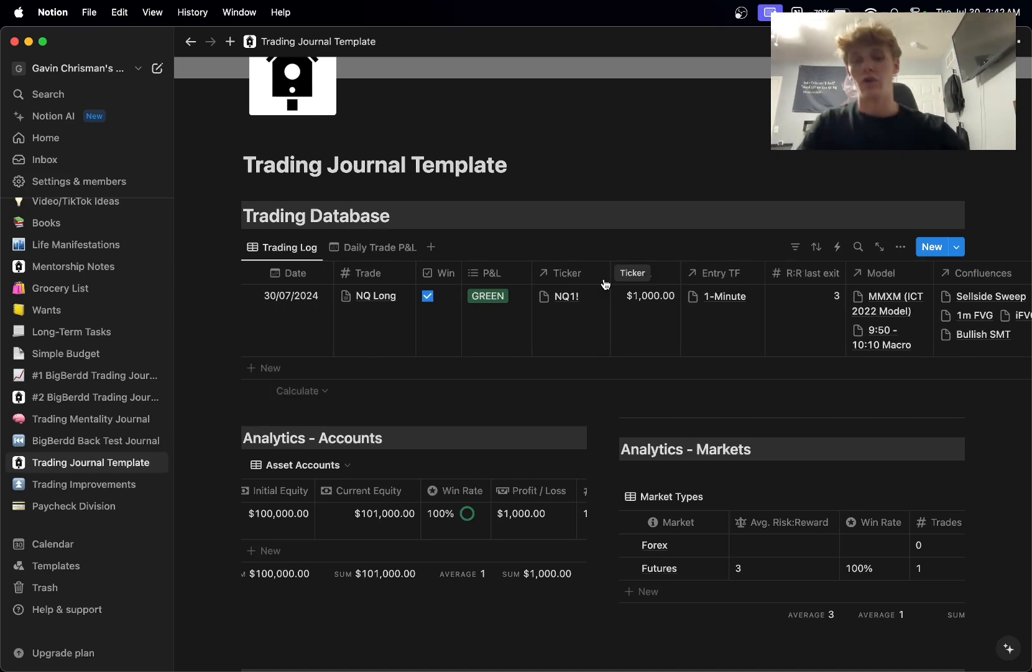
pyautogui.scroll(-3, 473, 470)
pyautogui.scroll(7, 453, 489)
pyautogui.scroll(-5, 457, 496)
pyautogui.scroll(-3, 457, 495)
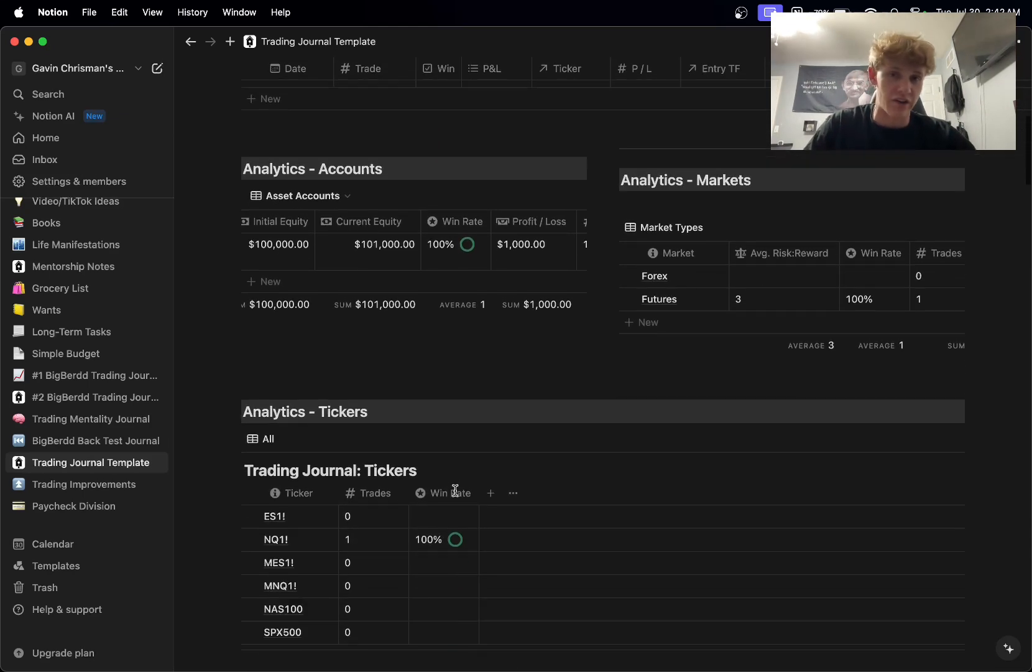
pyautogui.scroll(-2, 457, 496)
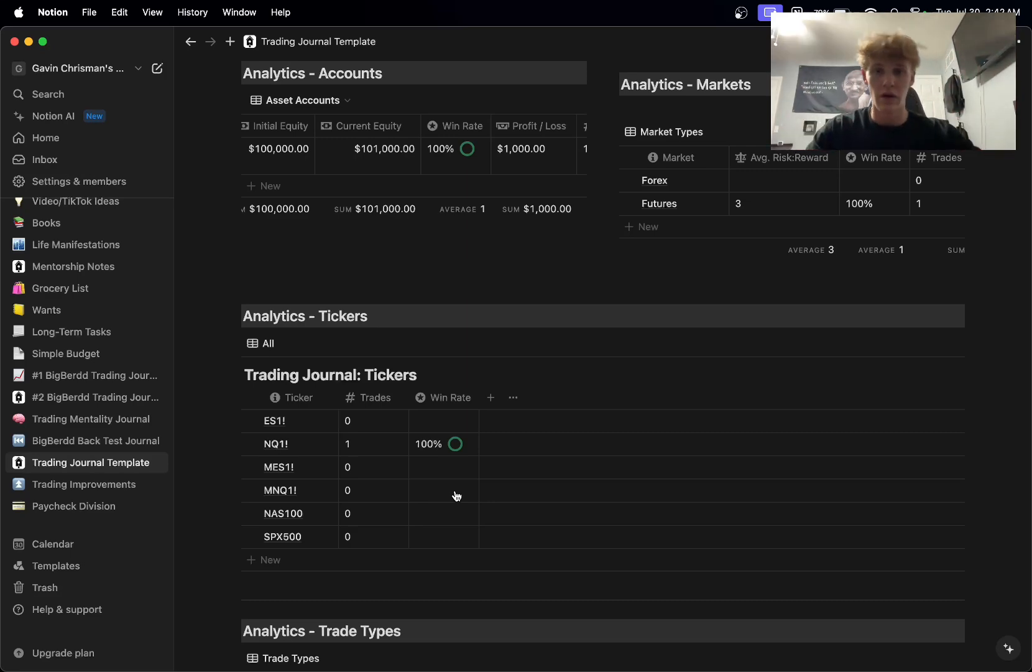
# Step: Examine the Kill Zones, Confluences and Entry Models analytics and return to the Trading Database
pyautogui.scroll(-15, 457, 495)
pyautogui.scroll(3, 458, 497)
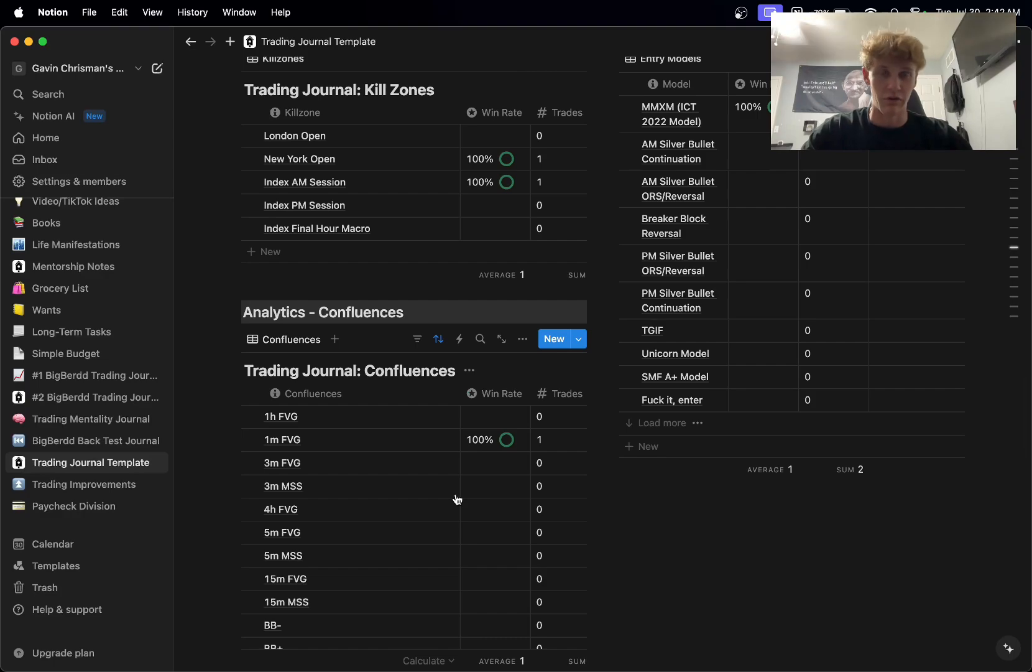
pyautogui.scroll(5, 457, 498)
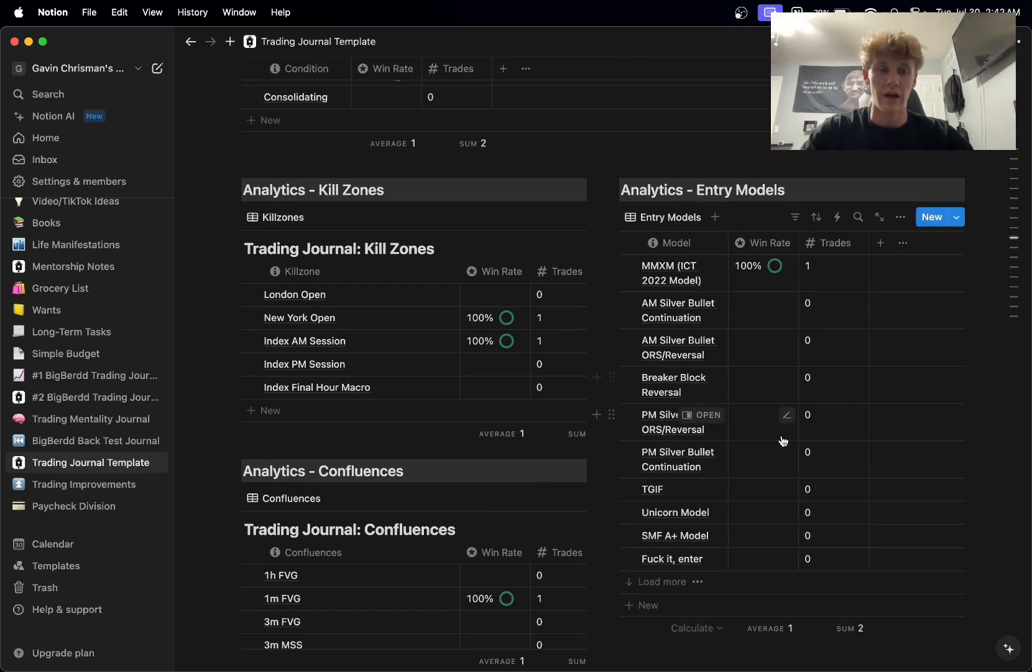
pyautogui.scroll(-20, 781, 435)
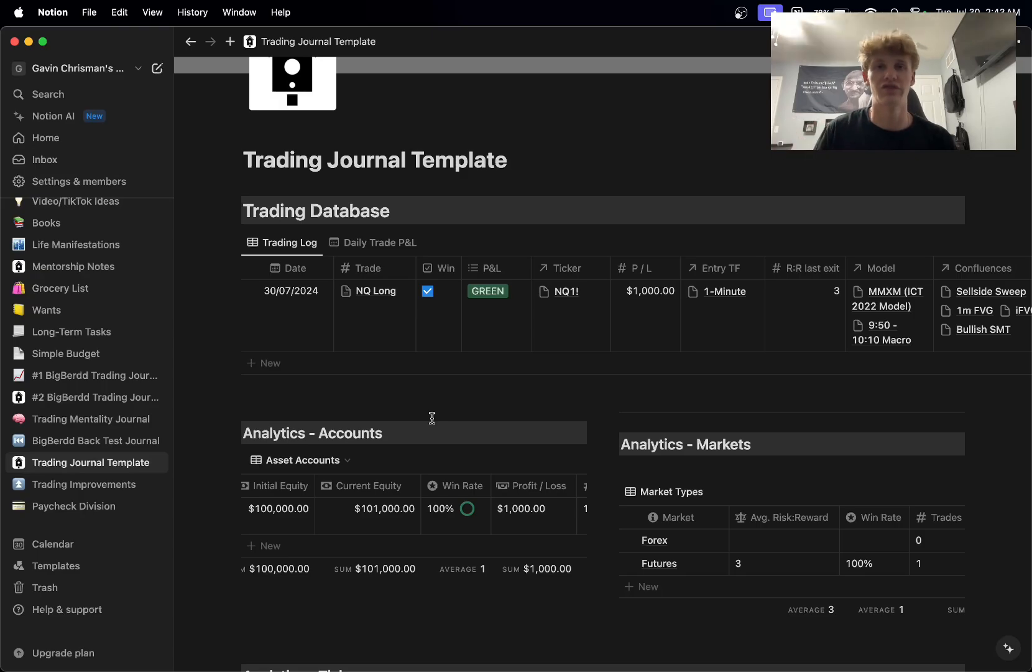
pyautogui.scroll(1, 432, 417)
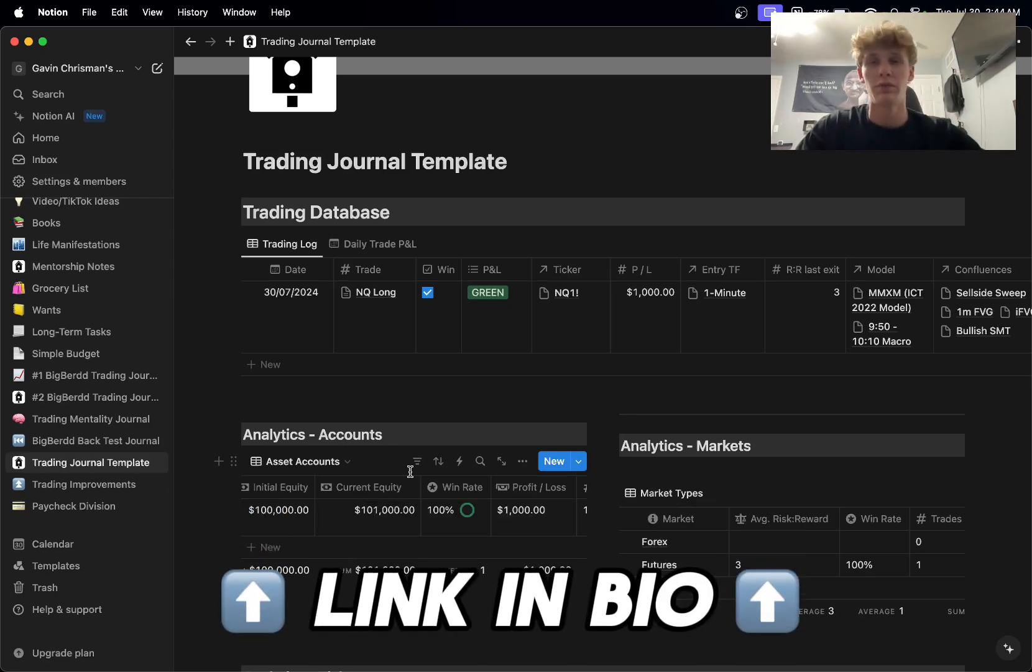
# Step: Switch to OBS to reach its recording controls
pyautogui.moveTo(2, 365)
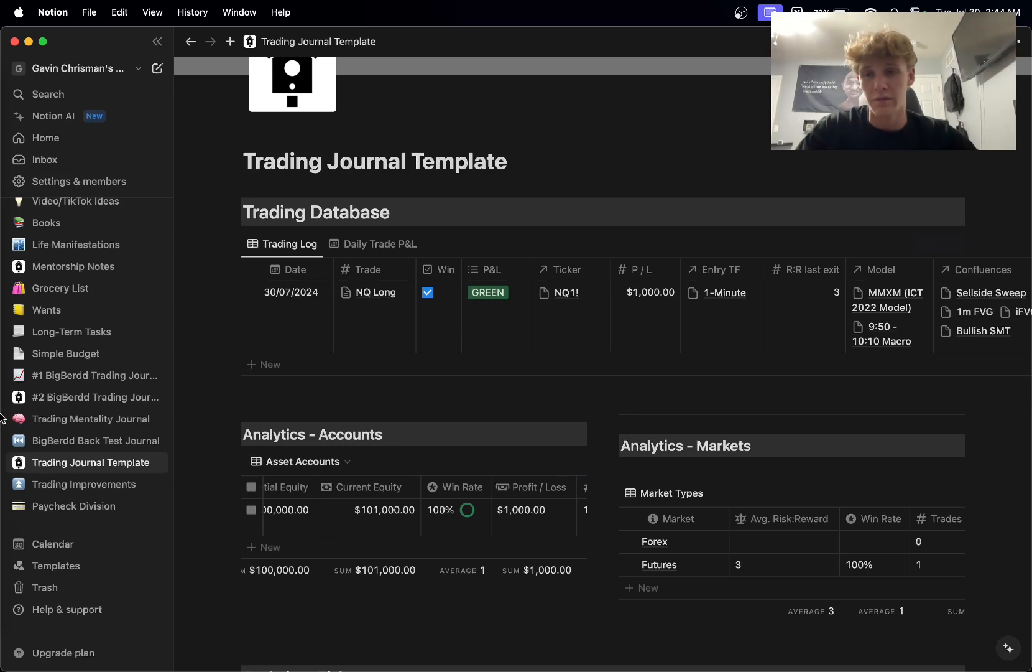
pyautogui.moveTo(1, 418)
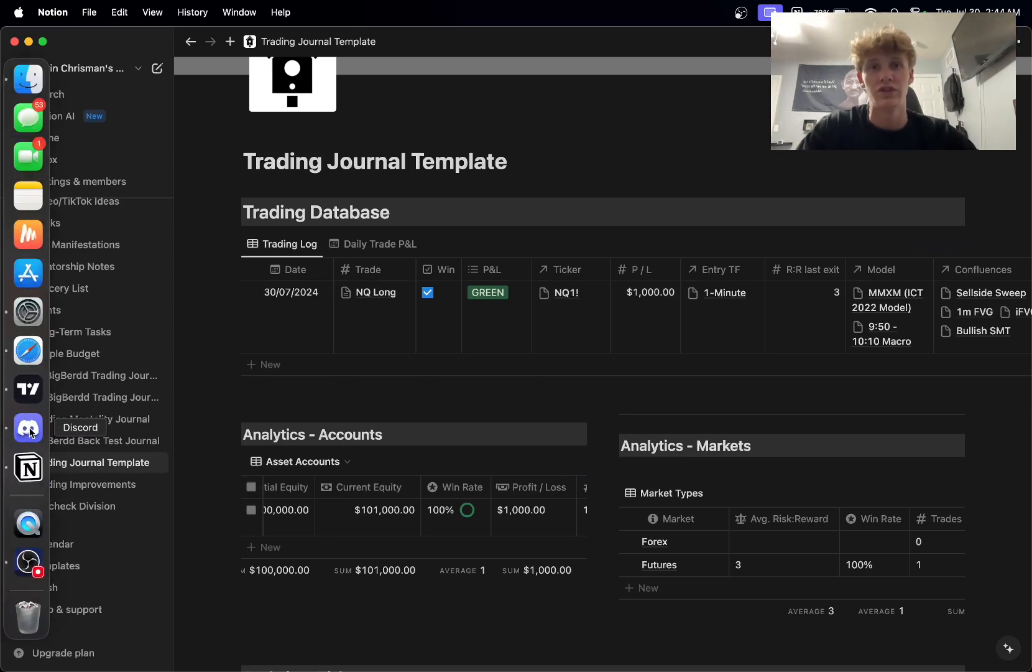
pyautogui.click(28, 561)
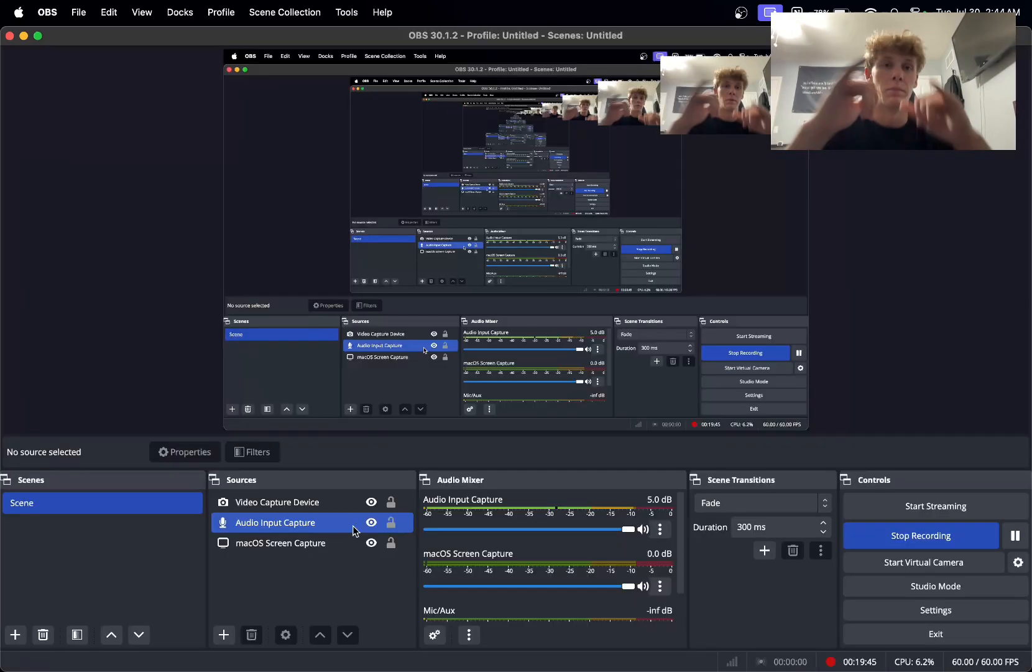